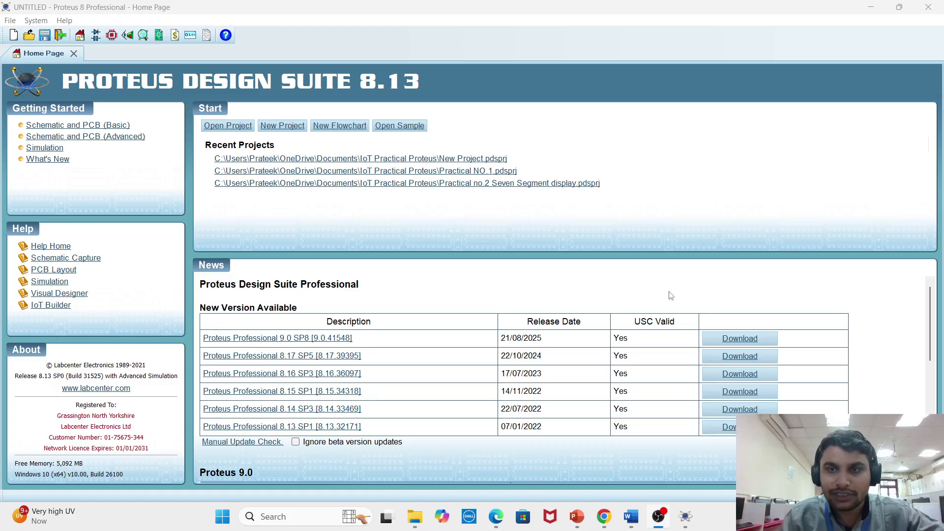
# Create a new project from the Home Page and name it 'Practical no.3 GPS module'.
pyautogui.click(686, 516)
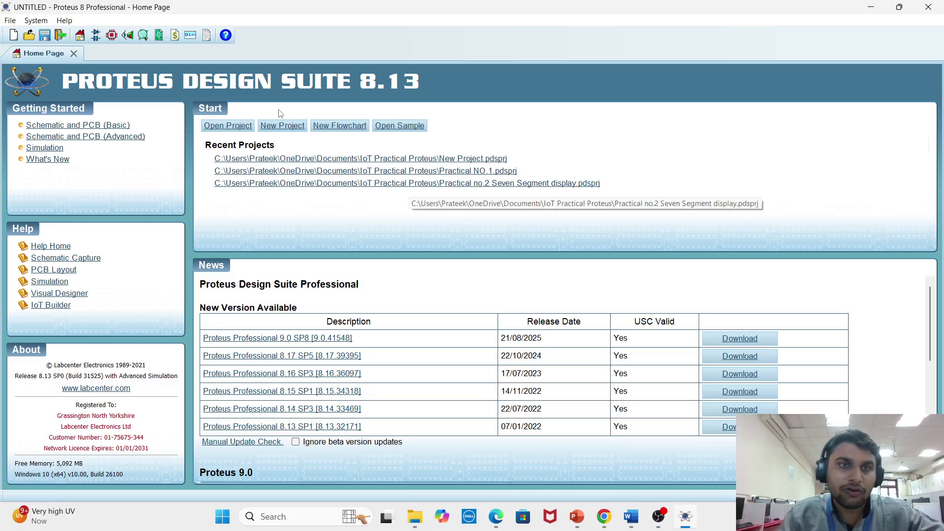
pyautogui.click(282, 127)
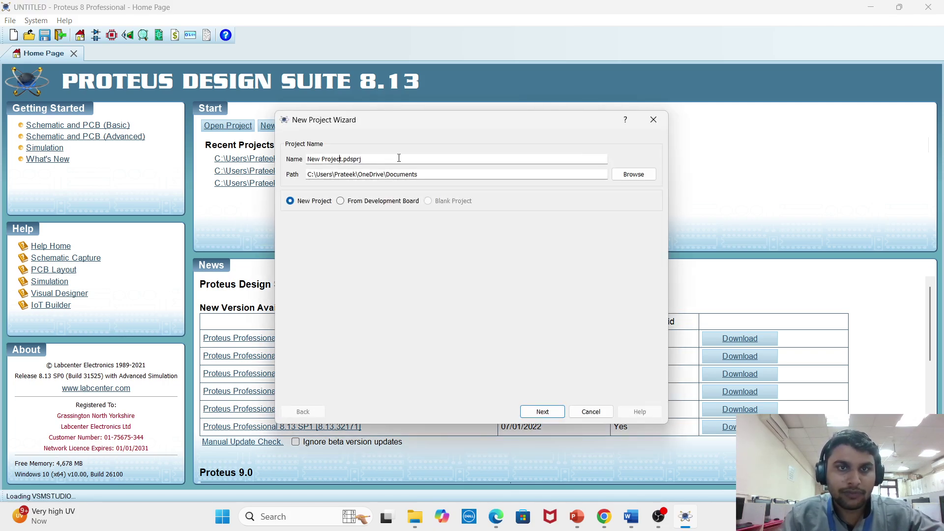
pyautogui.press('BackSpace')
pyautogui.press('BackSpace')
pyautogui.press('BackSpace')
pyautogui.press('BackSpace')
pyautogui.press('BackSpace')
pyautogui.press('BackSpace')
pyautogui.press('BackSpace')
pyautogui.press('BackSpace')
pyautogui.press('BackSpace')
pyautogui.press('BackSpace')
pyautogui.press('BackSpace')
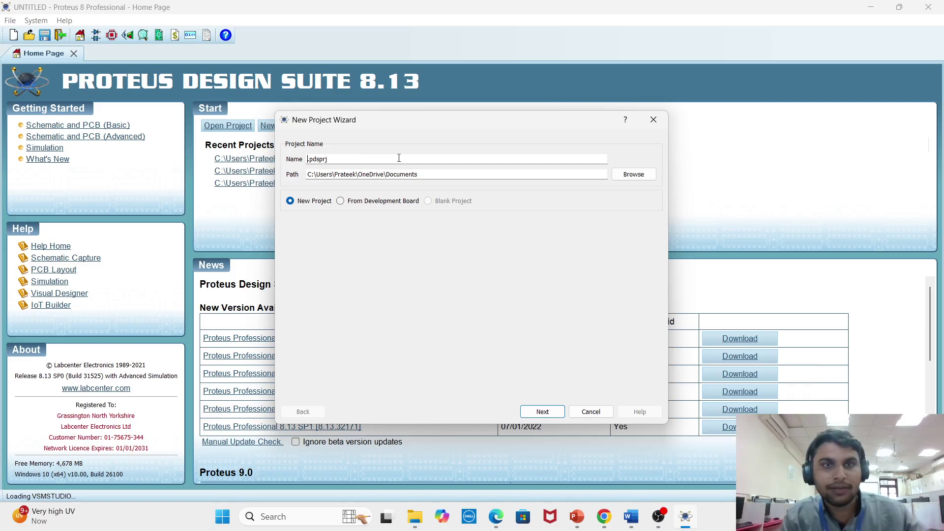
pyautogui.write('r')
pyautogui.write('ractic')
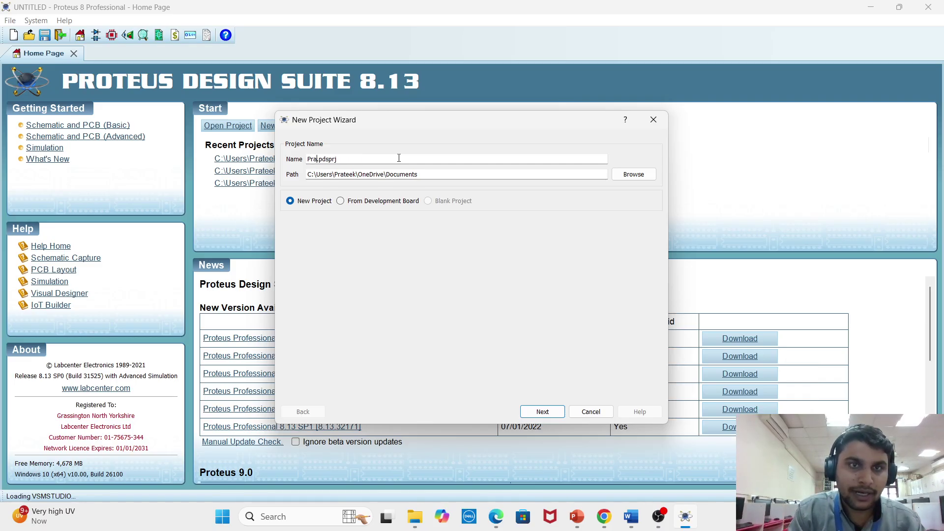
pyautogui.write('al no')
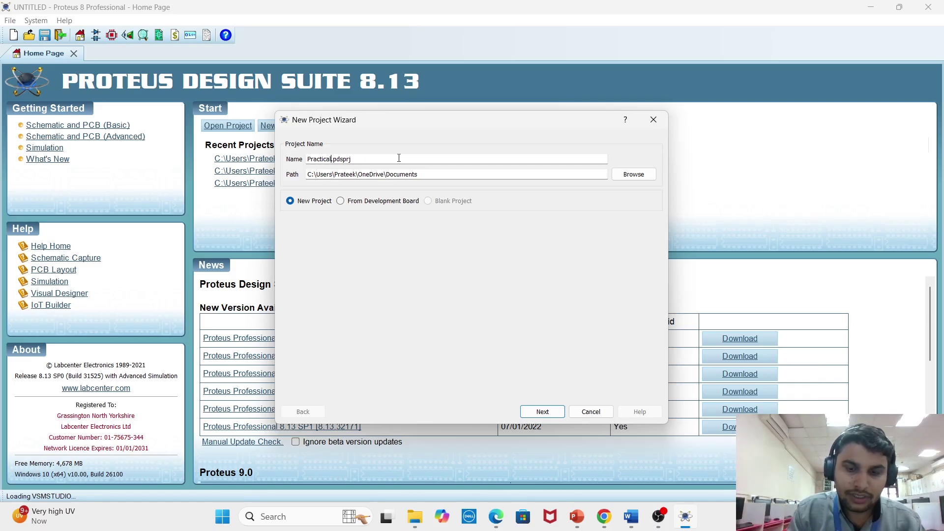
pyautogui.write('.3 ')
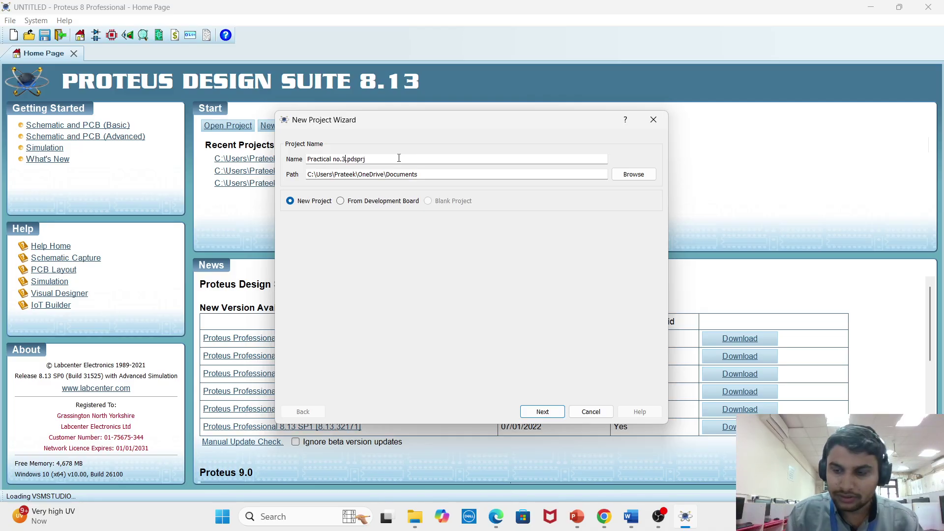
pyautogui.write('GPS')
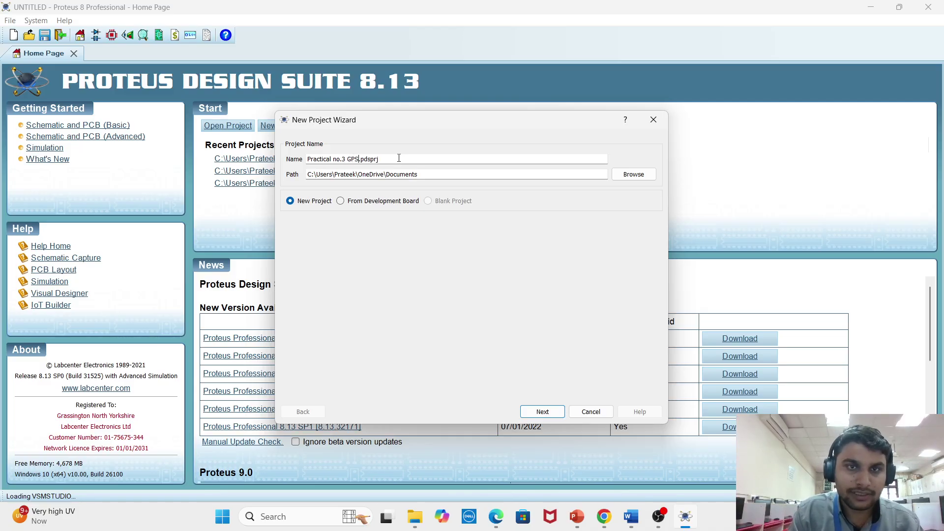
pyautogui.write(' mo')
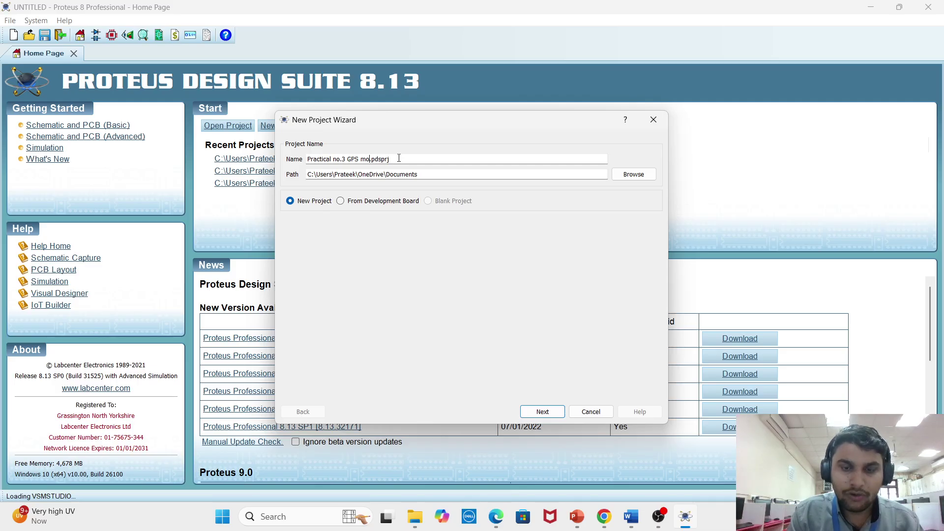
pyautogui.write('u')
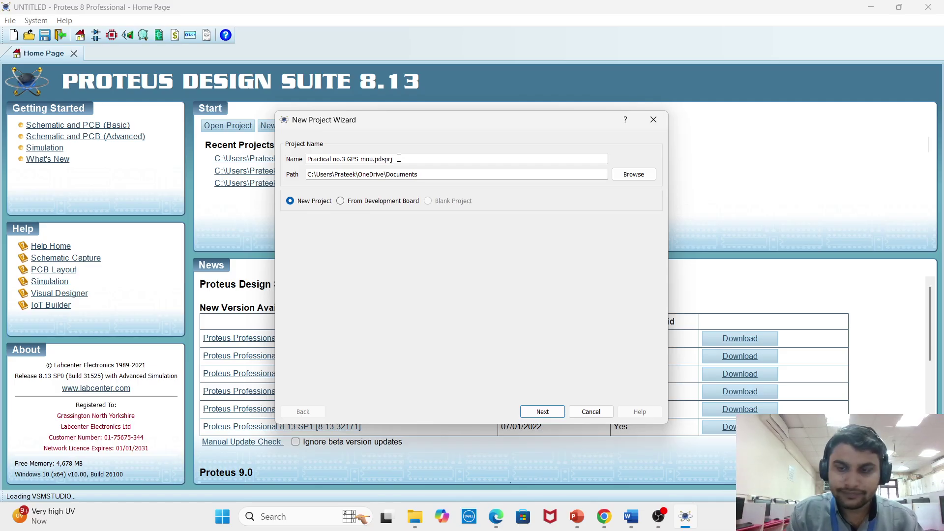
pyautogui.press('BackSpace')
pyautogui.write('dule')
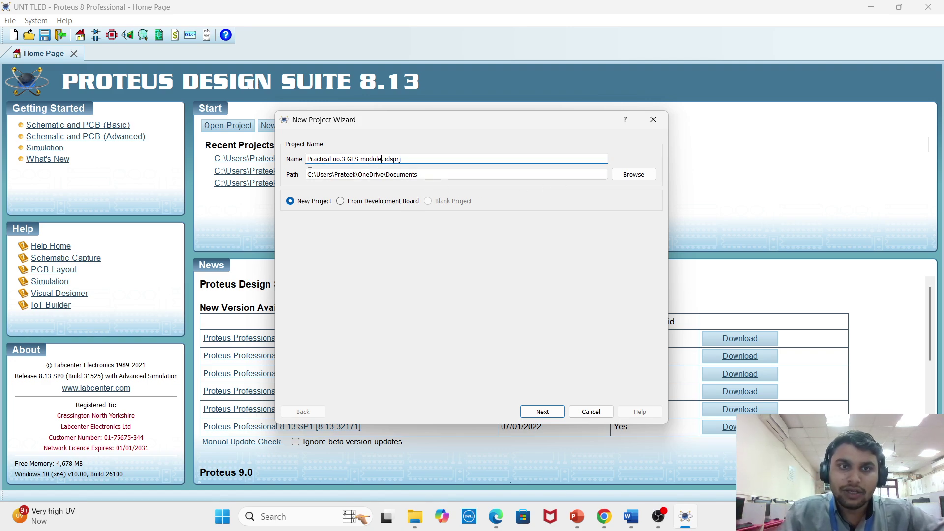
pyautogui.click(639, 178)
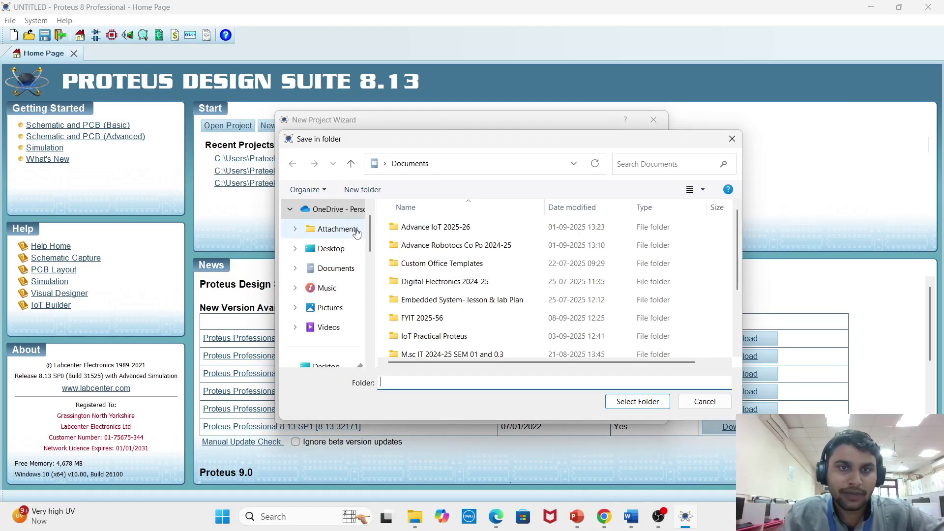
# Choose the IoT Practical Proteus folder in Documents as the project location.
pyautogui.scroll(-1, 453, 271)
pyautogui.click(454, 295)
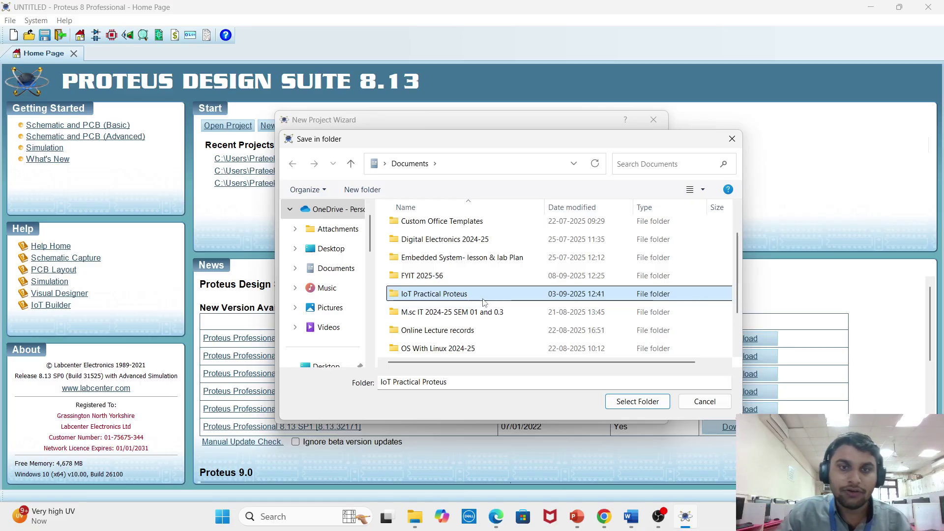
pyautogui.click(636, 402)
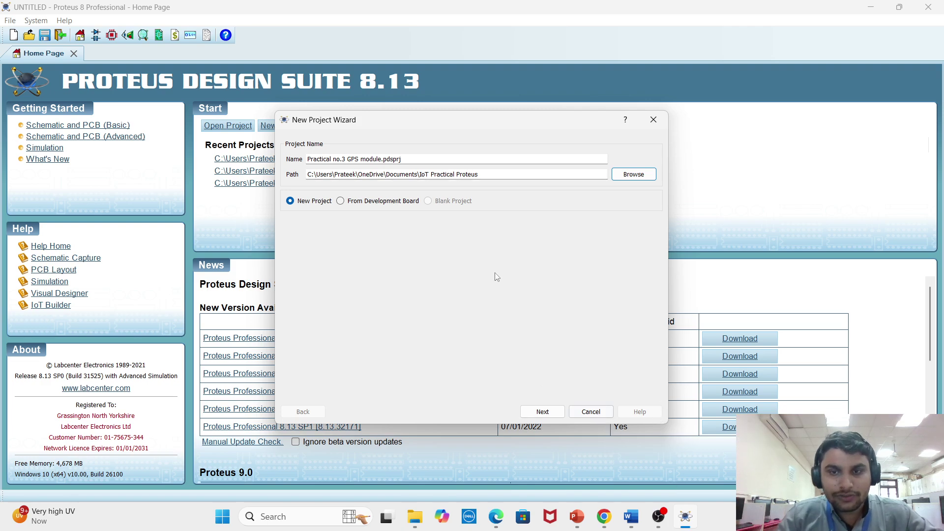
# Keep the DEFAULT schematic template and skip creating a PCB layout.
pyautogui.click(536, 410)
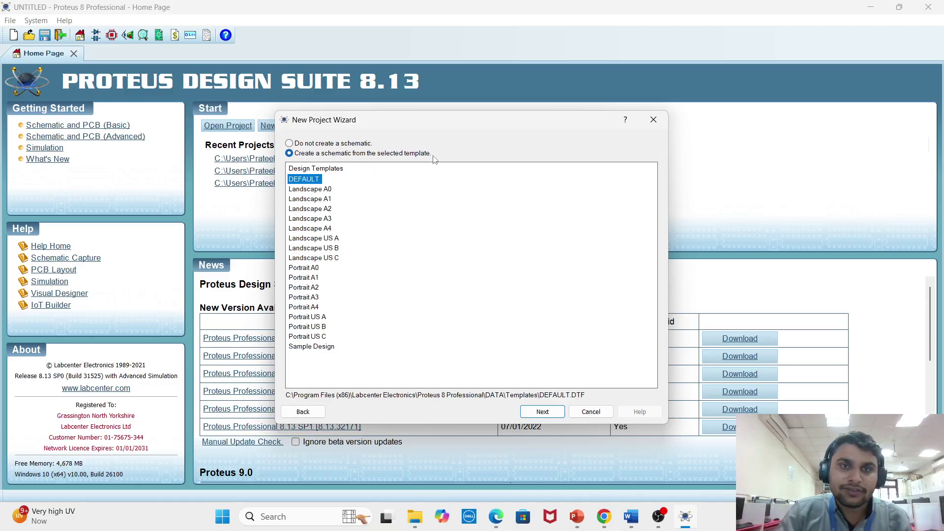
pyautogui.click(536, 411)
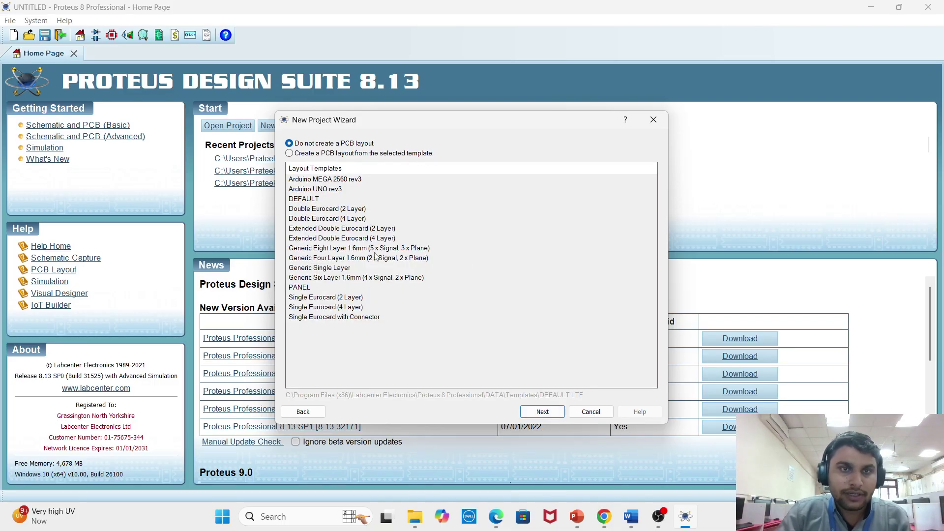
pyautogui.click(541, 412)
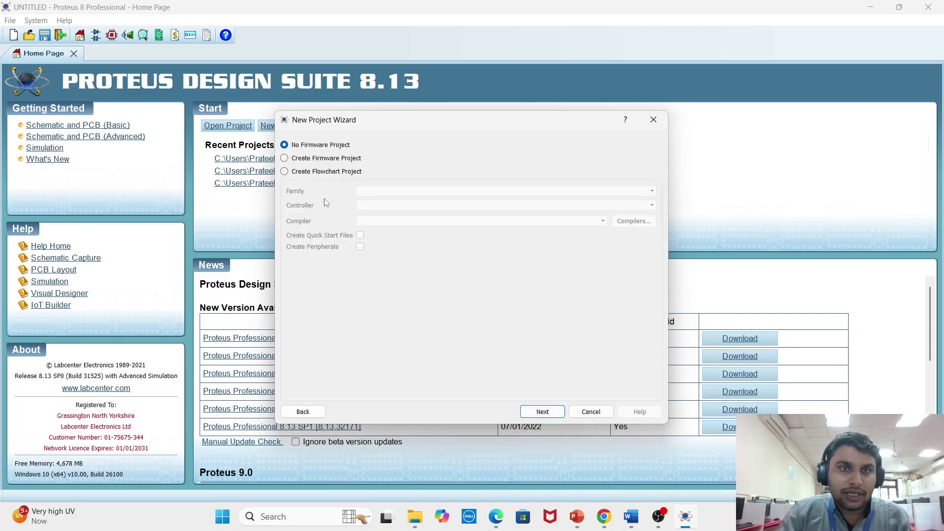
# Create a firmware project with the Raspberry Pi processor family.
pyautogui.click(284, 158)
pyautogui.click(394, 191)
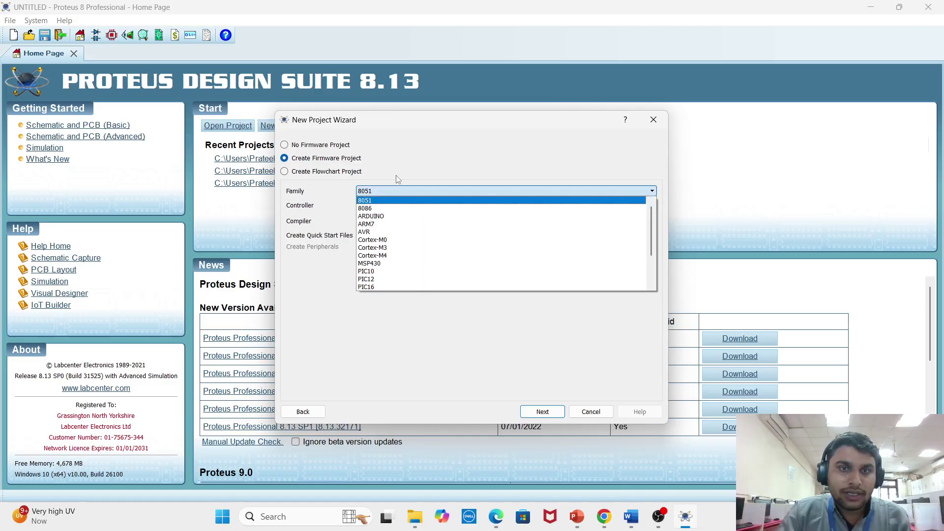
pyautogui.scroll(-3, 389, 268)
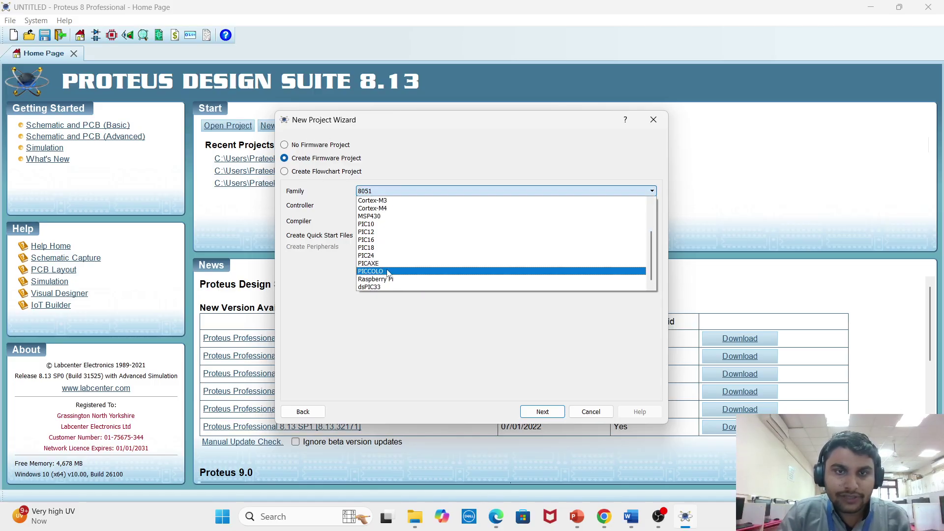
pyautogui.click(393, 279)
pyautogui.click(391, 191)
pyautogui.click(411, 286)
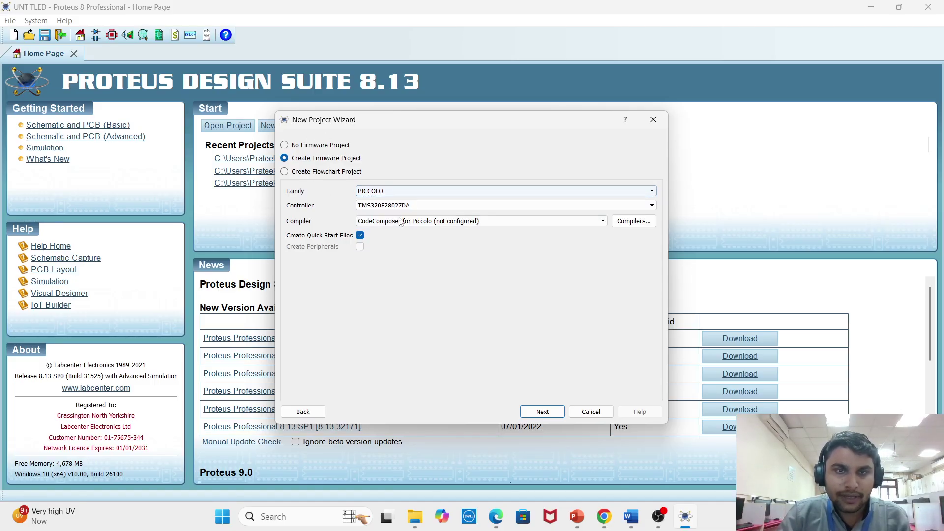
pyautogui.click(401, 194)
pyautogui.click(410, 277)
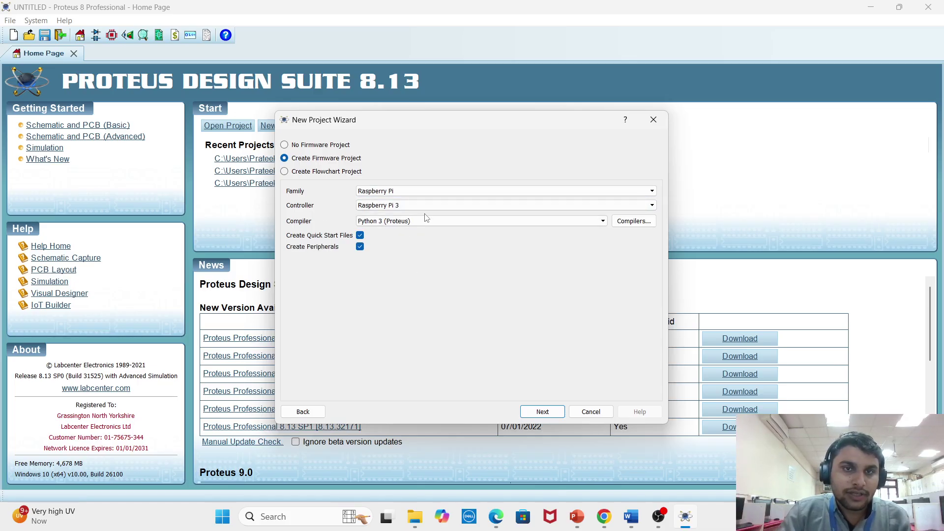
# Review the Python 3 (Proteus) compiler in the summary and finish the project.
pyautogui.click(555, 408)
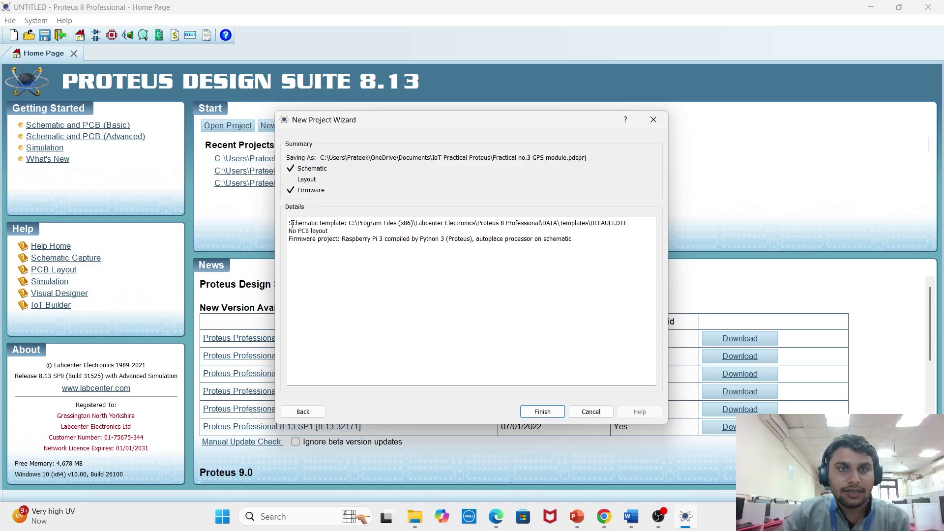
pyautogui.moveTo(293, 223); pyautogui.dragTo(553, 244)
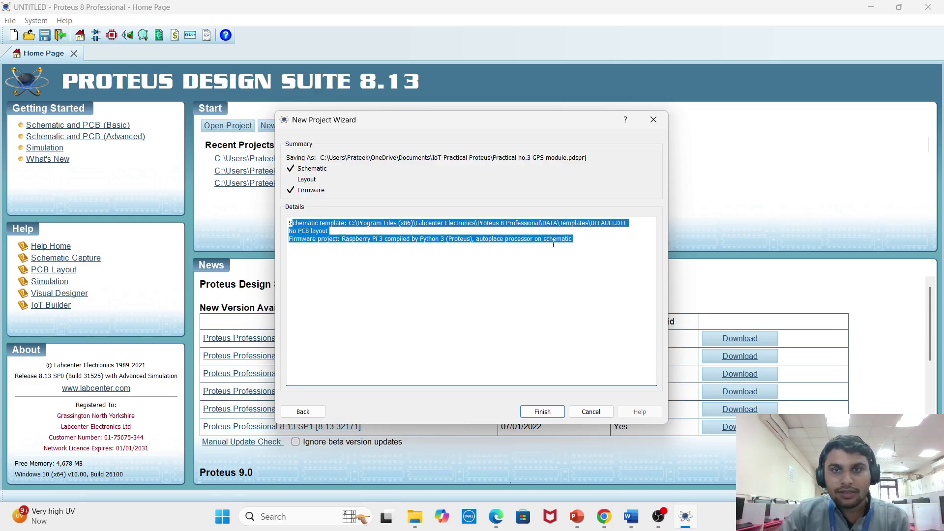
pyautogui.click(431, 276)
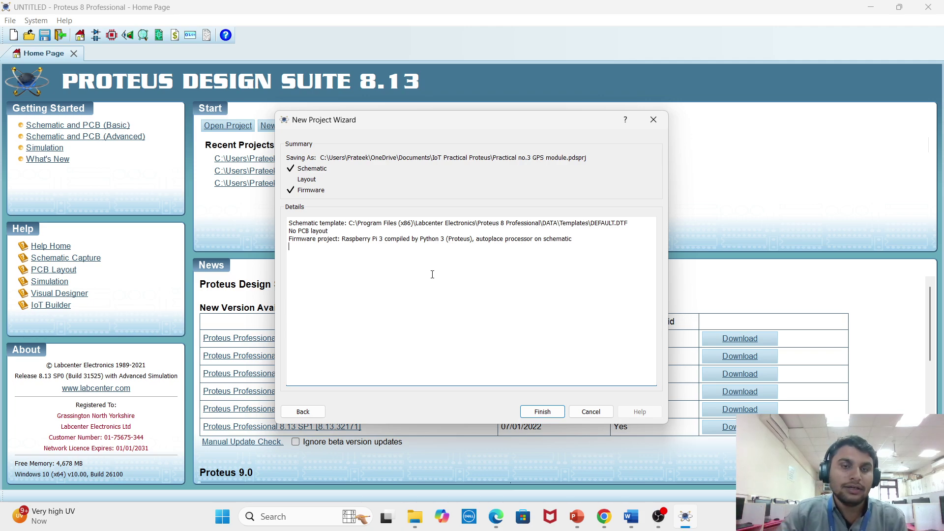
pyautogui.moveTo(422, 239); pyautogui.dragTo(473, 240)
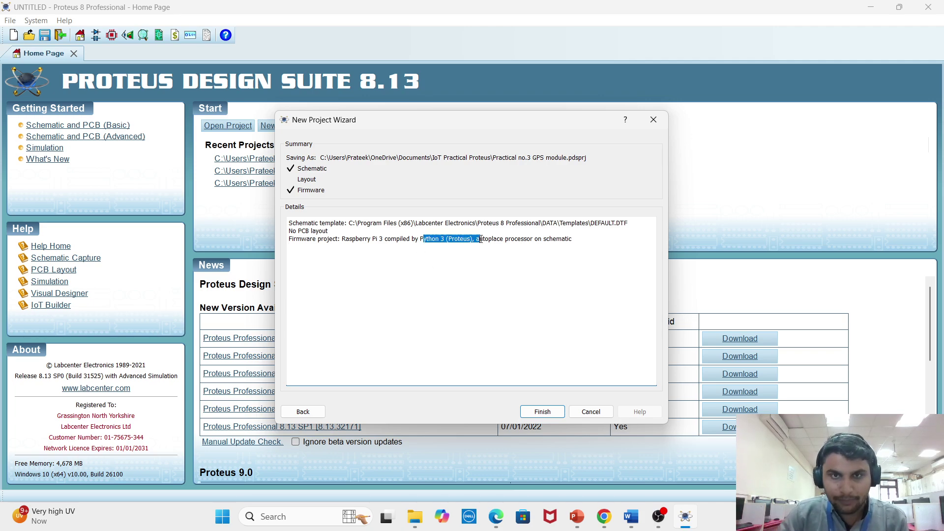
pyautogui.click(532, 248)
pyautogui.click(545, 413)
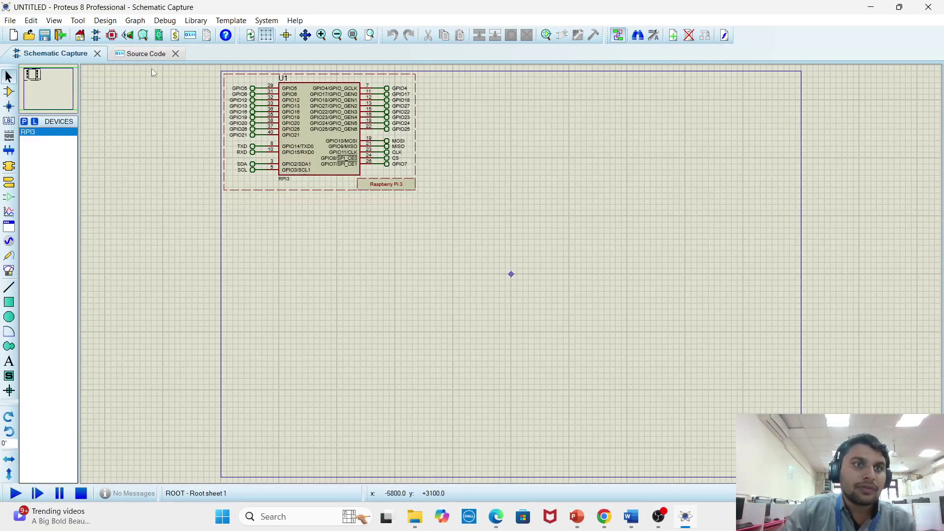
# Delete all of the generated code in the Raspberry Pi's main.py.
pyautogui.click(143, 55)
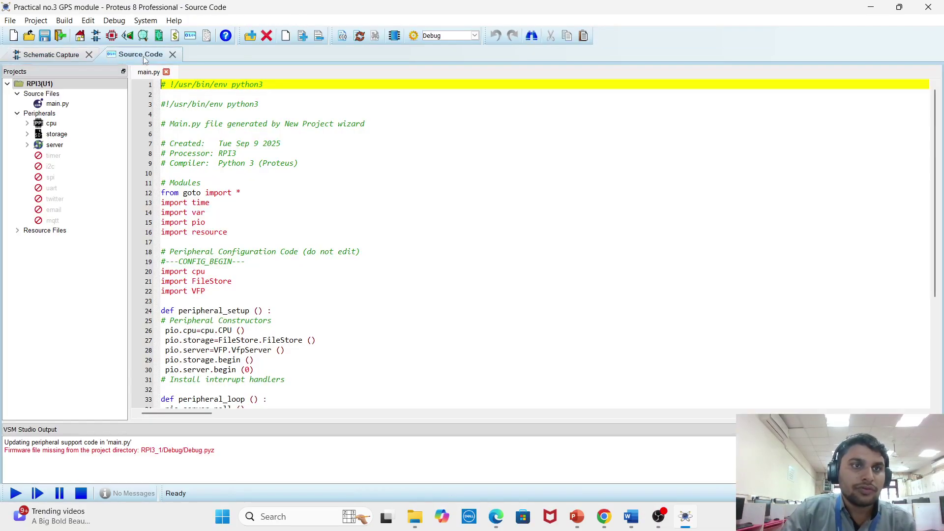
pyautogui.click(40, 56)
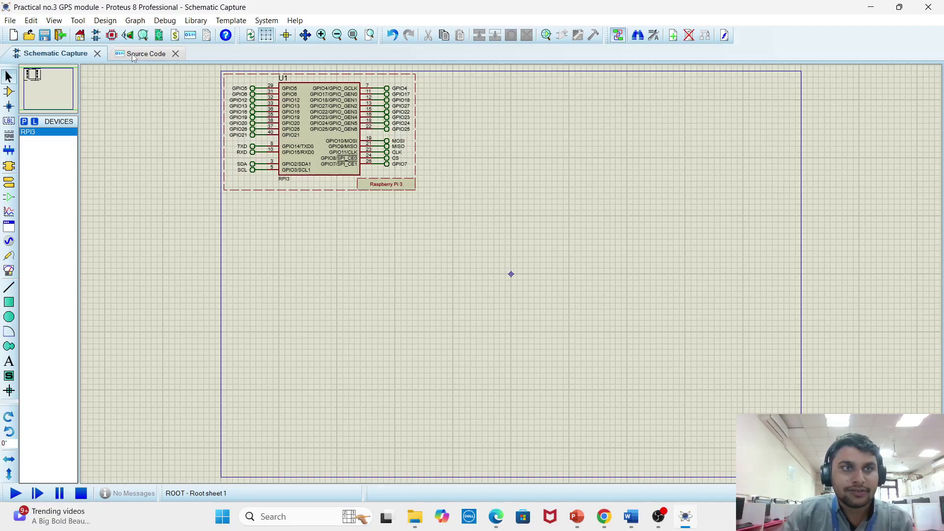
pyautogui.click(145, 55)
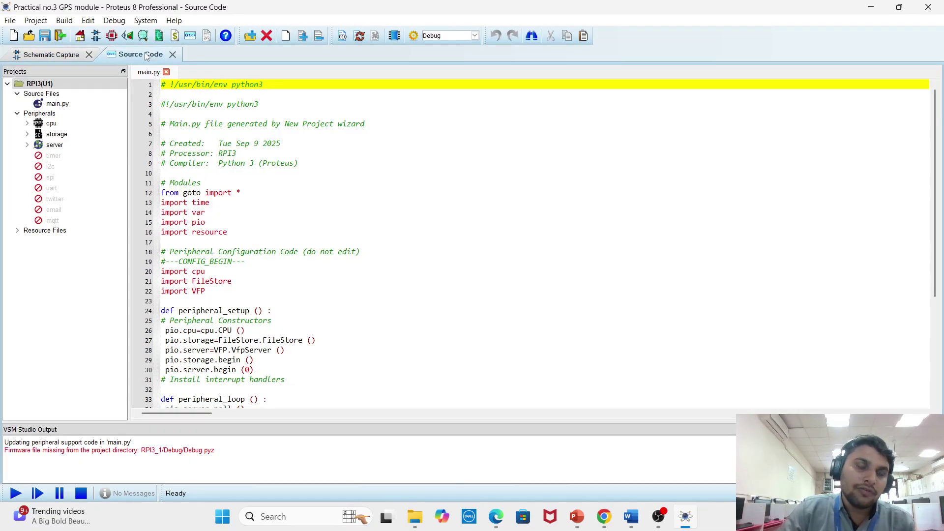
pyautogui.scroll(-5, 287, 320)
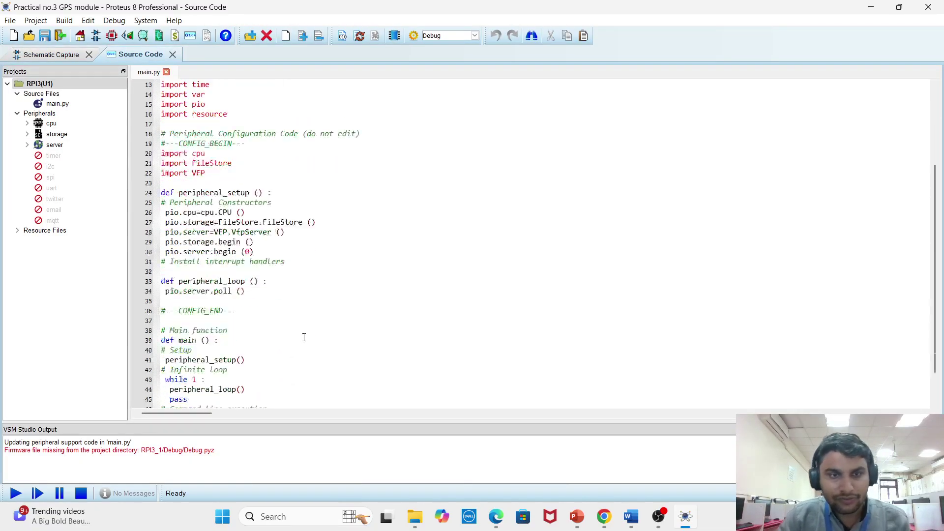
pyautogui.hotkey('ctrl', 'a')
pyautogui.press('Delete')
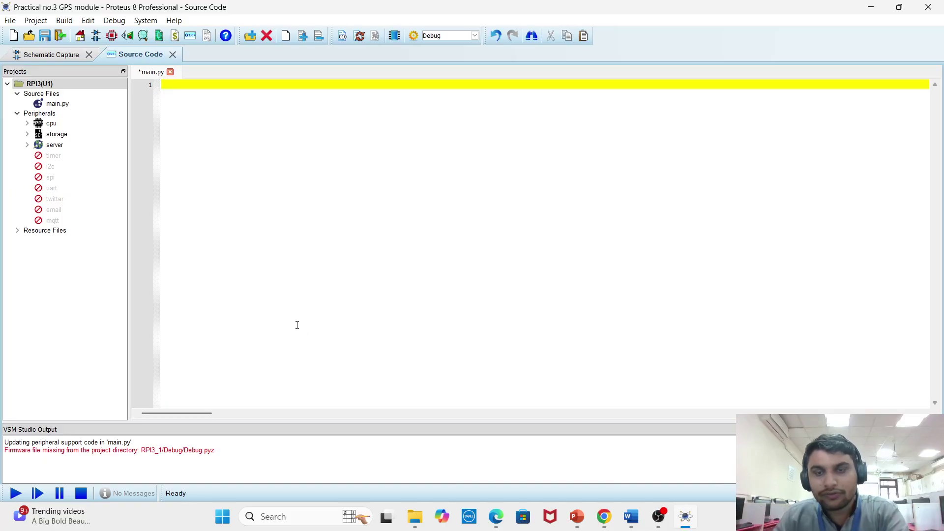
# Return to the schematic, then close Proteus and save the changes.
pyautogui.click(51, 54)
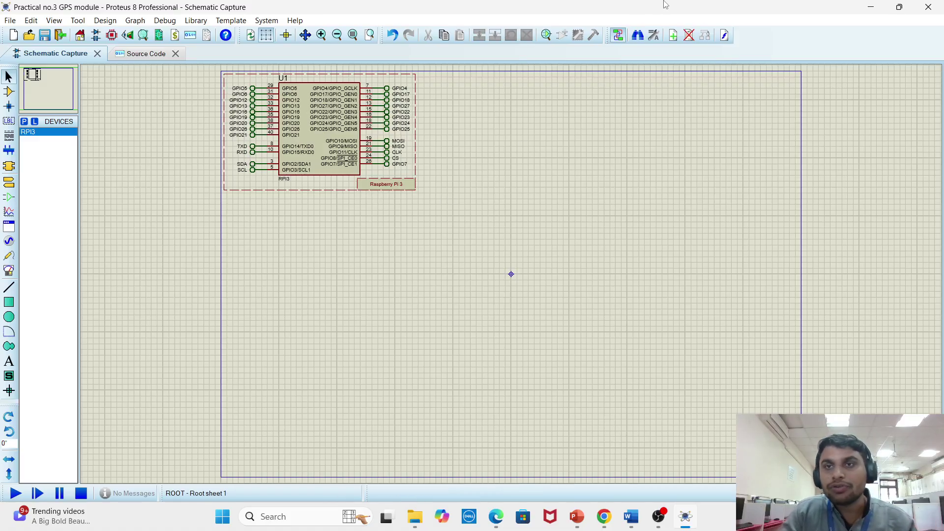
pyautogui.click(928, 8)
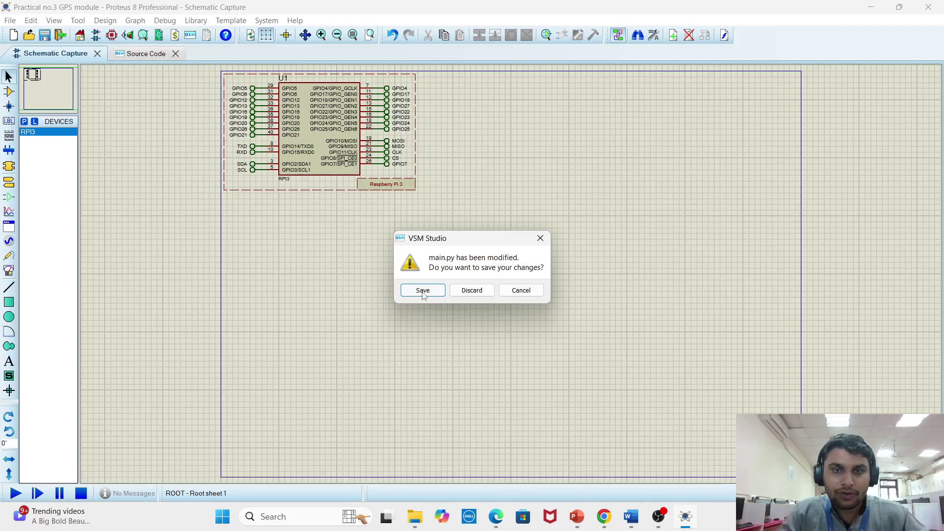
pyautogui.click(423, 291)
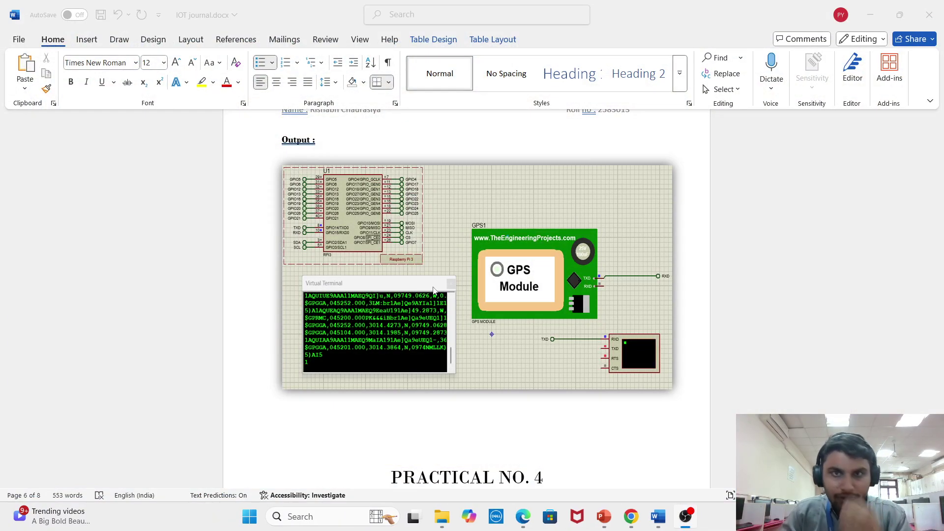
# Search Google in a new Chrome tab for 'gps library for proteus'.
pyautogui.click(631, 517)
pyautogui.click(472, 12)
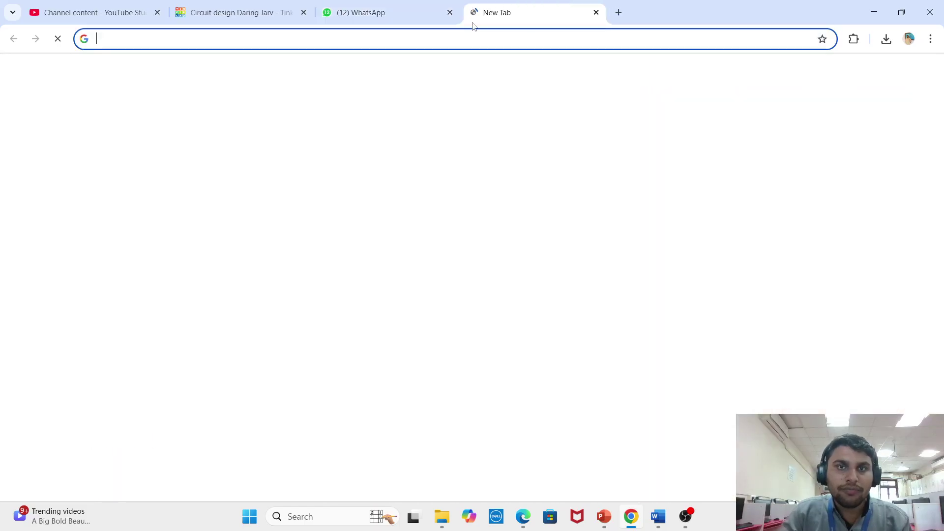
pyautogui.click(355, 232)
pyautogui.write('gp')
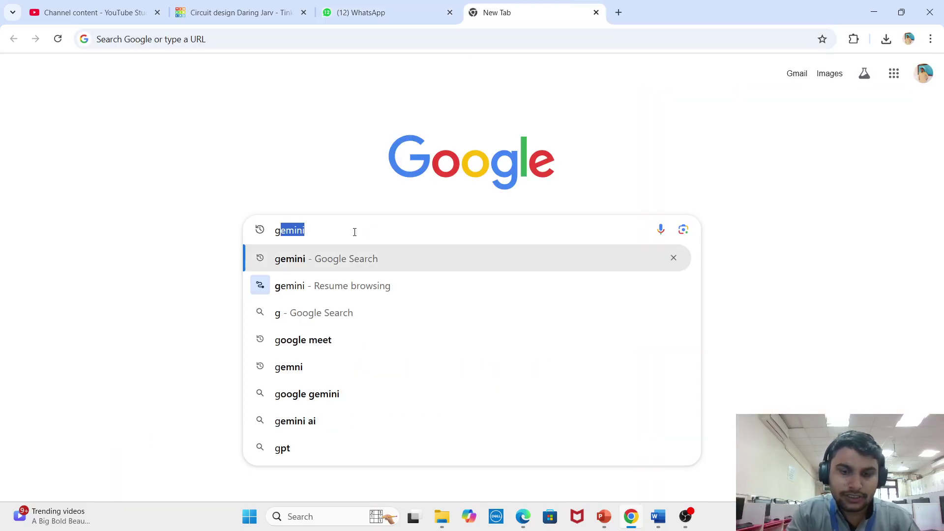
pyautogui.write('s ')
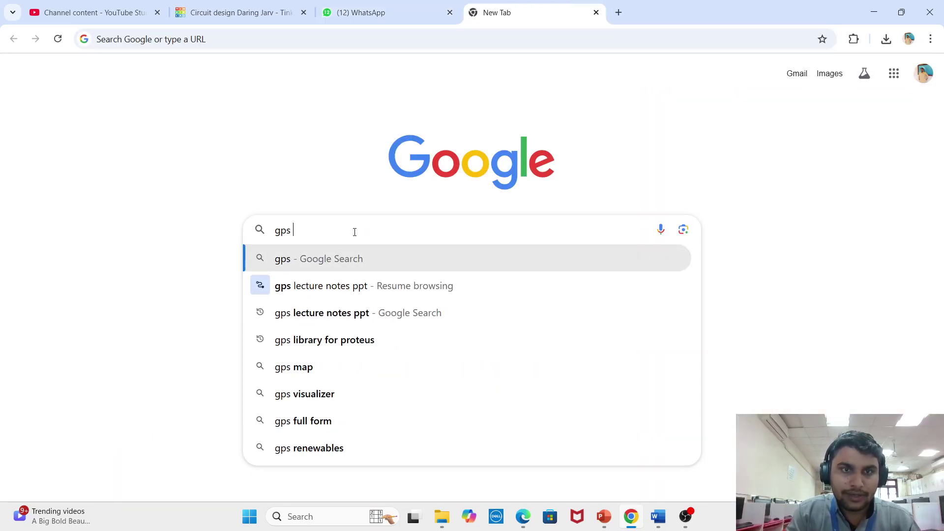
pyautogui.write('lib')
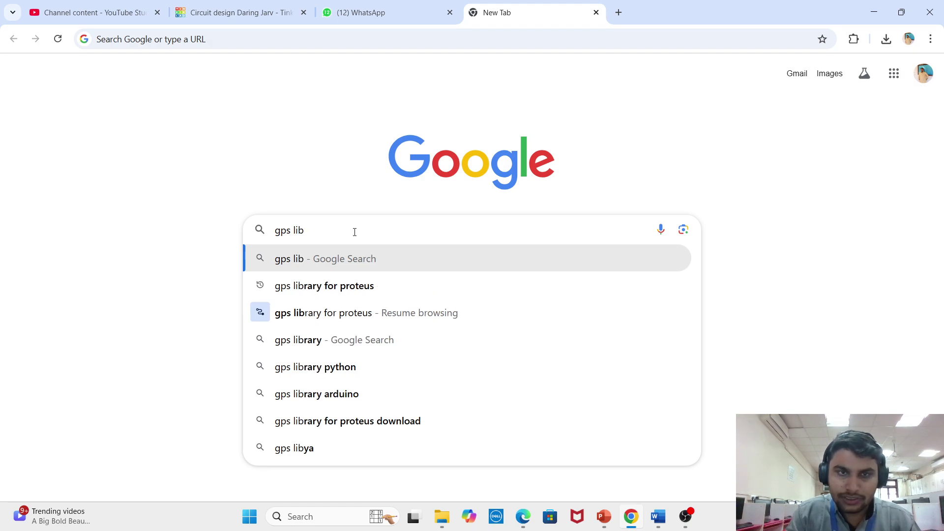
pyautogui.write('ra')
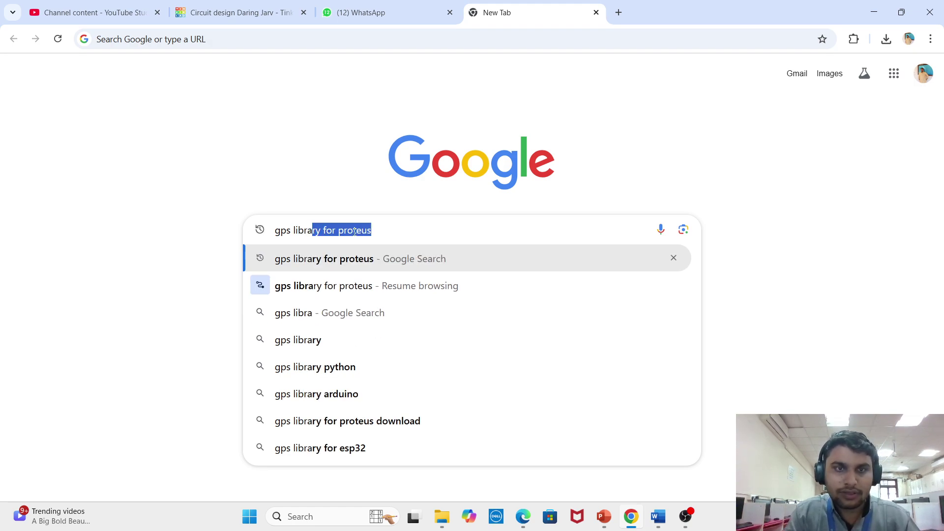
pyautogui.press('Return')
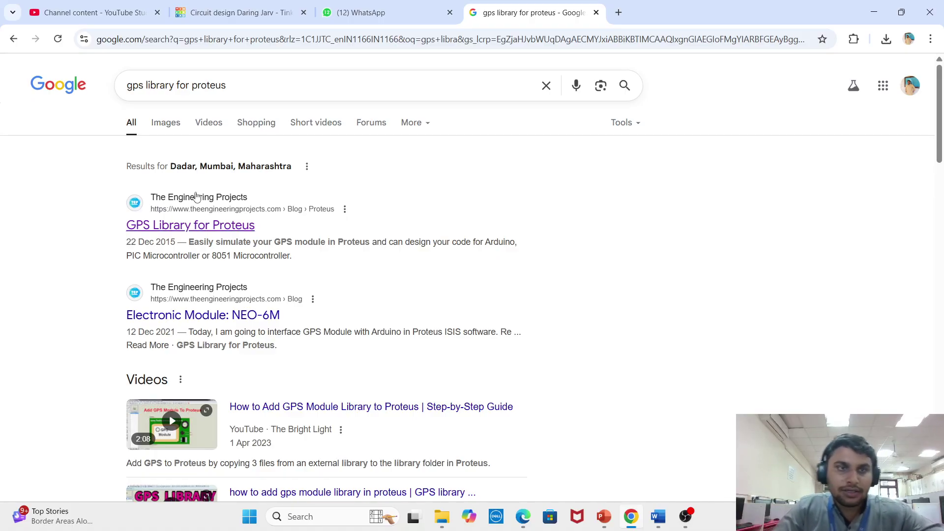
# Open The Engineering Projects' GPS Library for Proteus article and scroll through it.
pyautogui.click(178, 231)
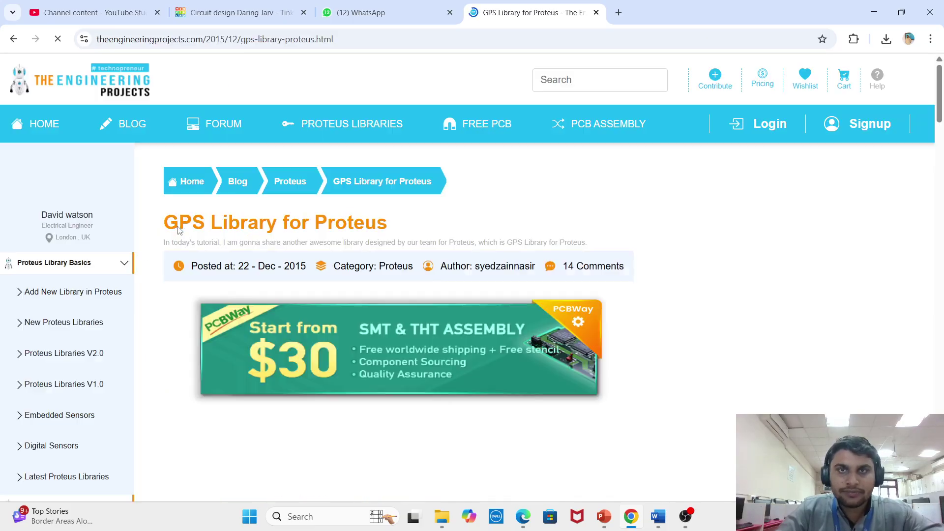
pyautogui.scroll(-3, 377, 287)
pyautogui.scroll(-4, 310, 274)
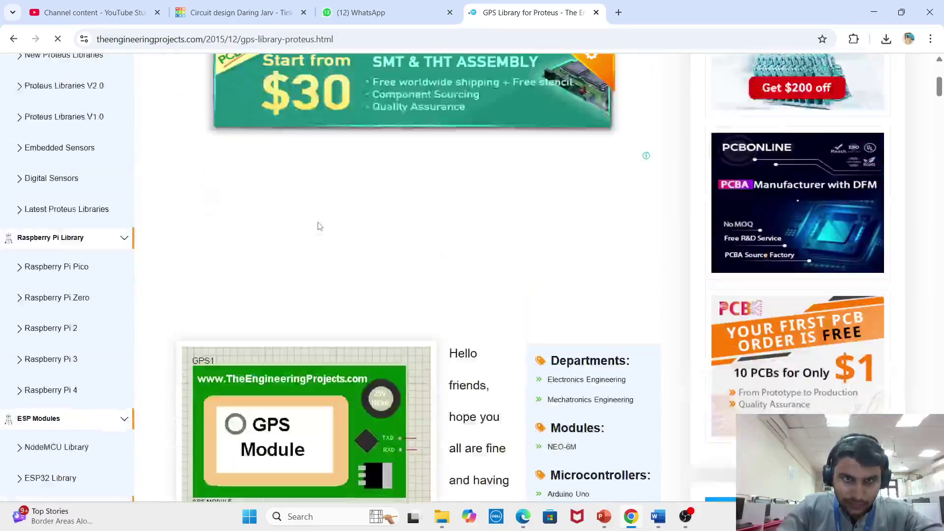
pyautogui.scroll(4, 317, 225)
pyautogui.scroll(-10, 304, 273)
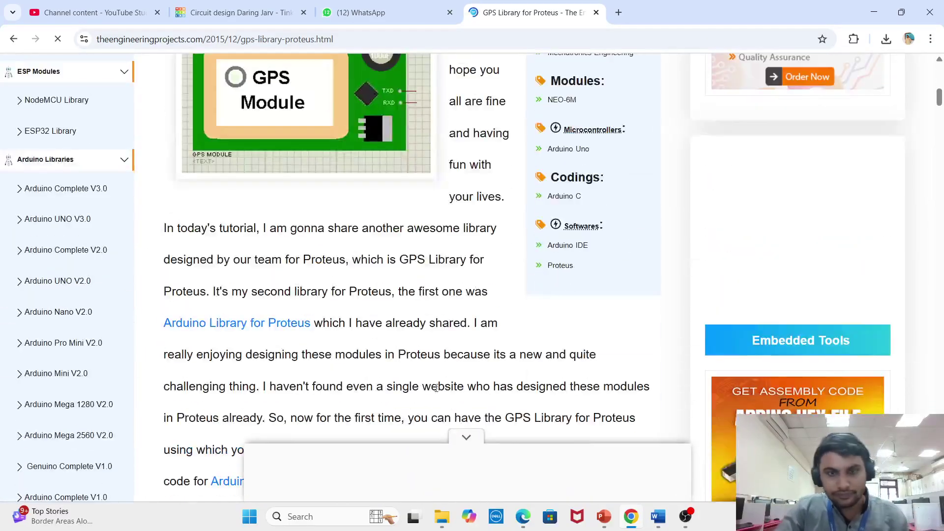
pyautogui.scroll(-15, 332, 313)
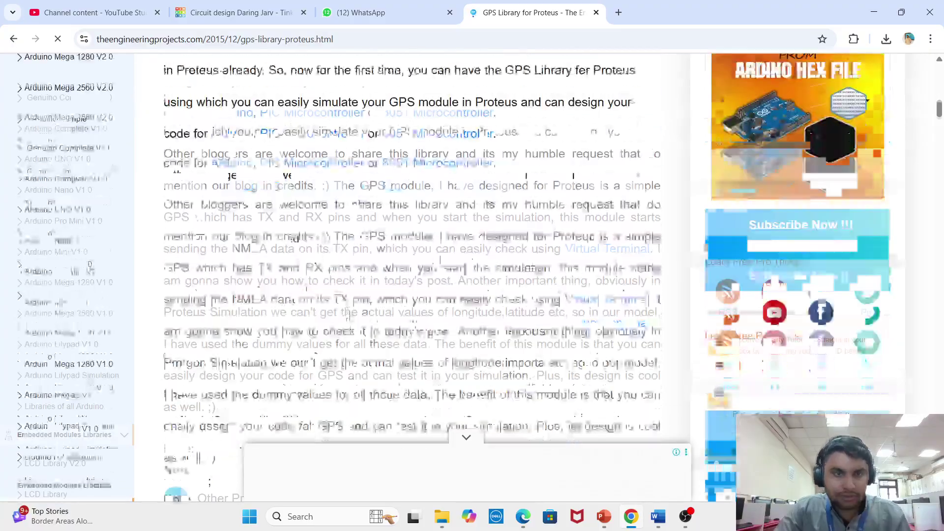
pyautogui.scroll(-4, 295, 217)
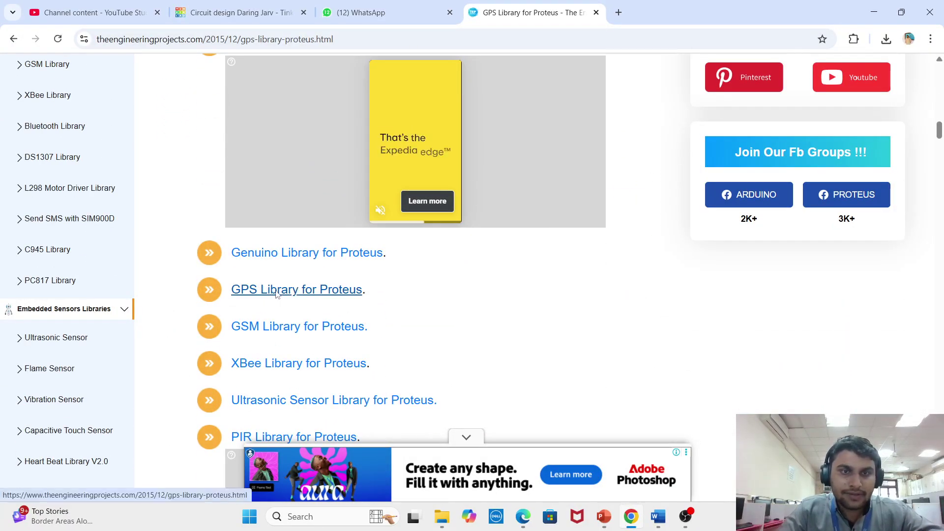
# Download the 5.8 KB GPS Library for Proteus archive and confirm it in the downloads list.
pyautogui.click(326, 297)
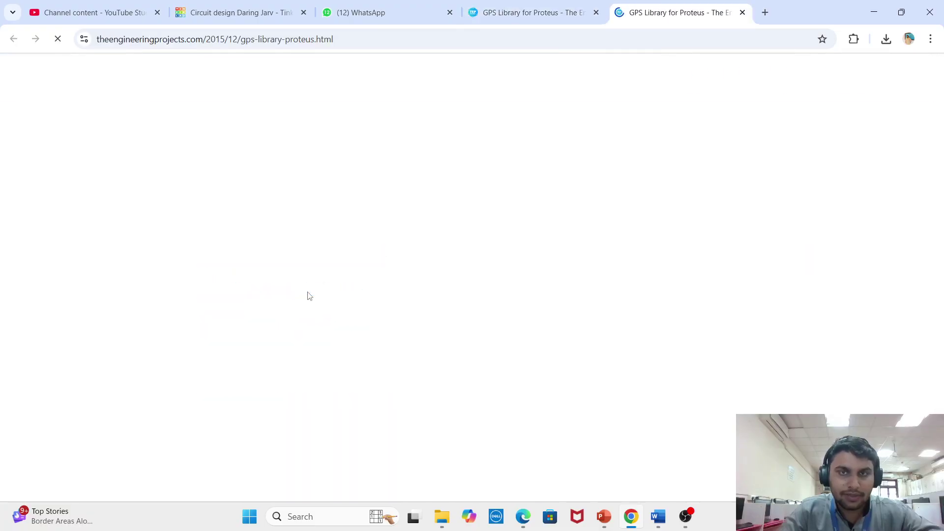
pyautogui.scroll(-9, 464, 175)
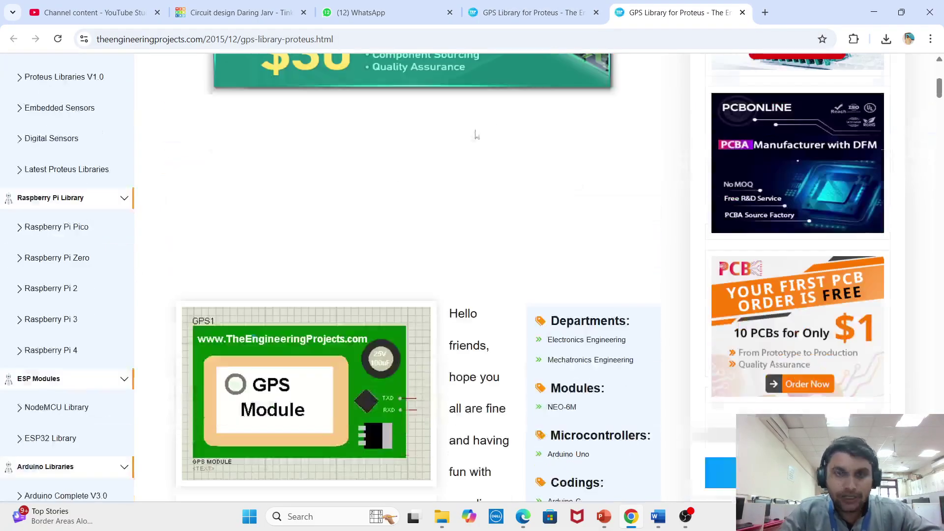
pyautogui.scroll(-20, 287, 315)
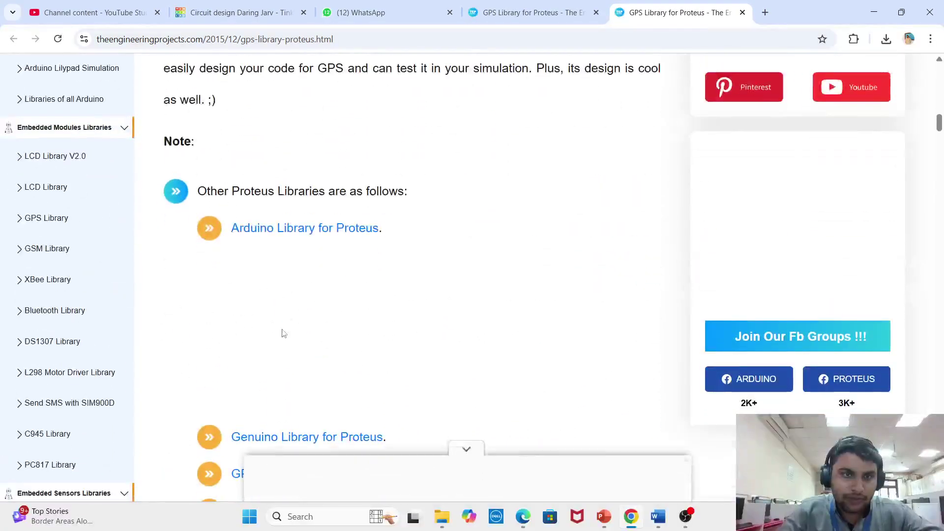
pyautogui.scroll(-5, 286, 315)
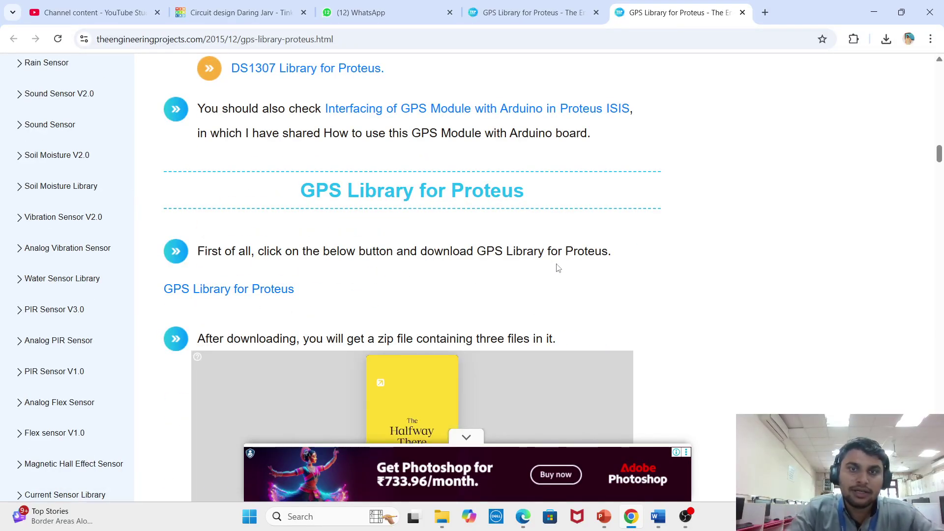
pyautogui.click(220, 291)
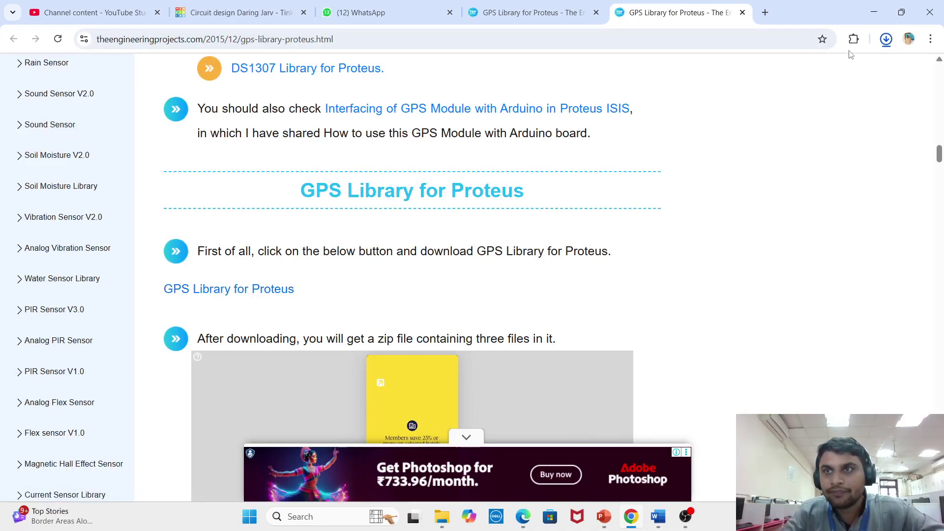
pyautogui.click(888, 41)
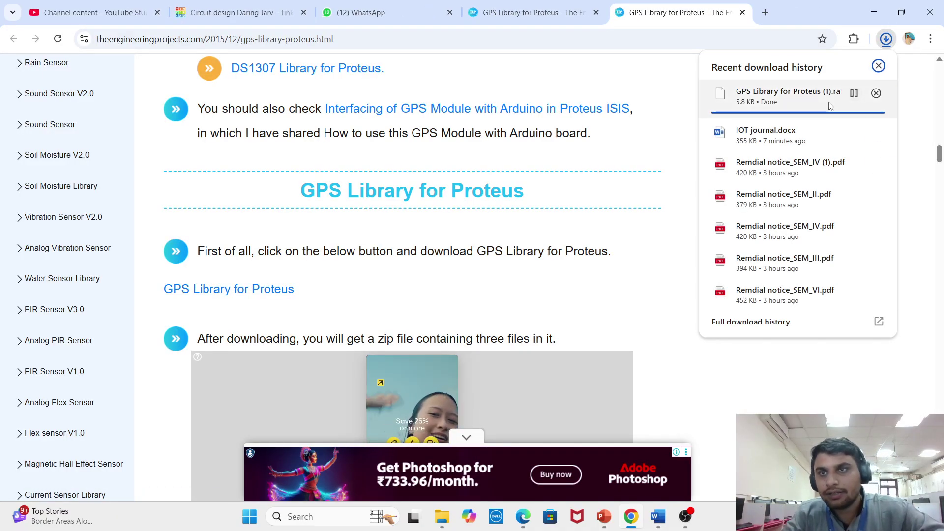
# Extract GPS Library for Proteus (1).rar from Downloads into its default folder.
pyautogui.click(443, 516)
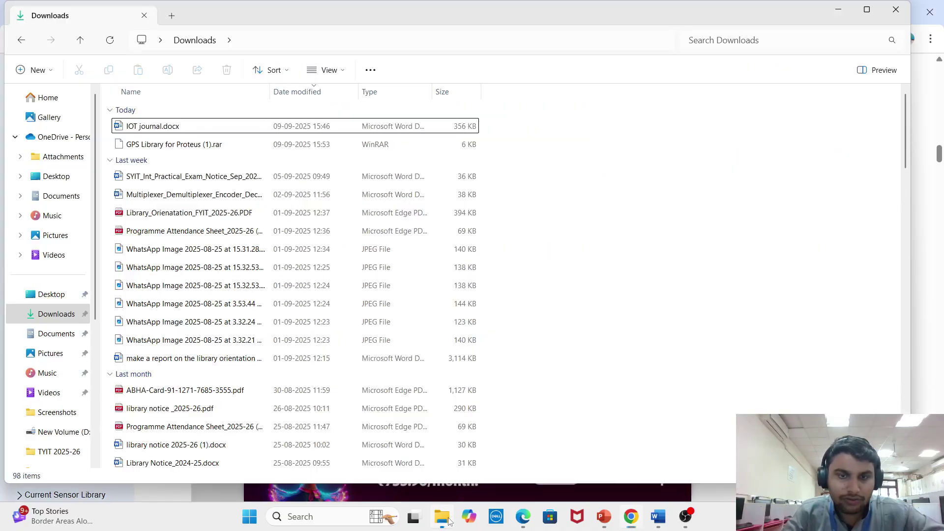
pyautogui.click(51, 294)
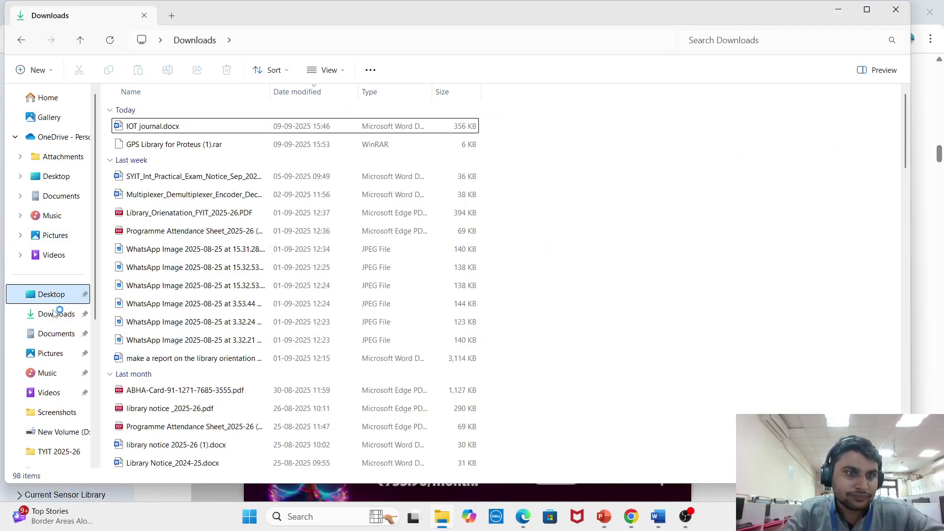
pyautogui.click(55, 314)
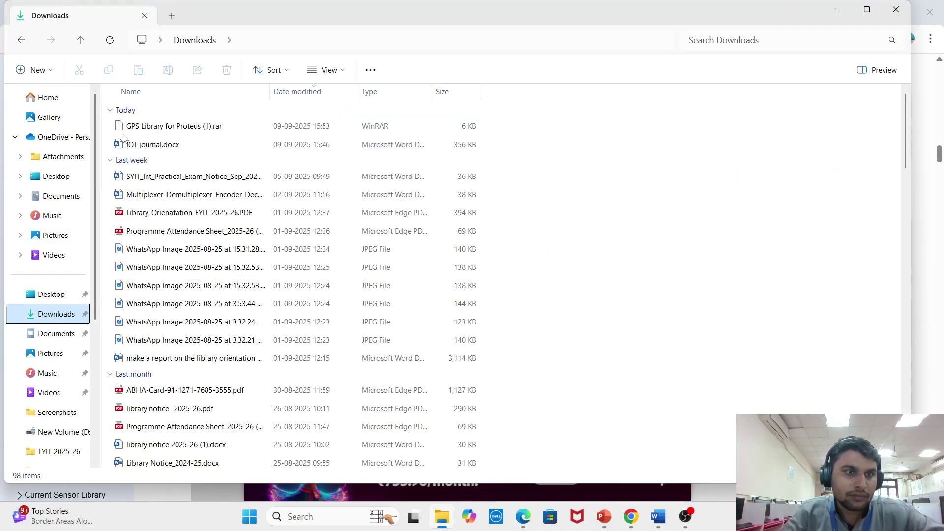
pyautogui.click(162, 129)
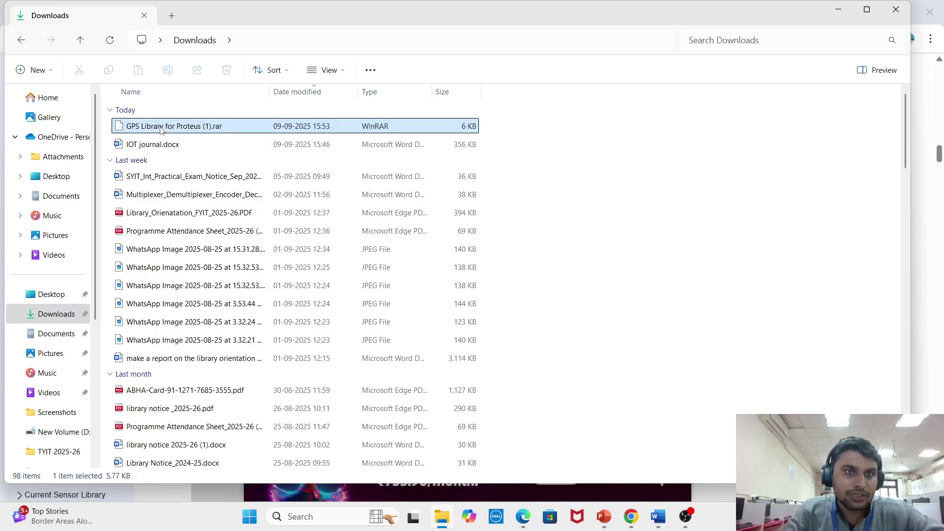
pyautogui.doubleClick(162, 127)
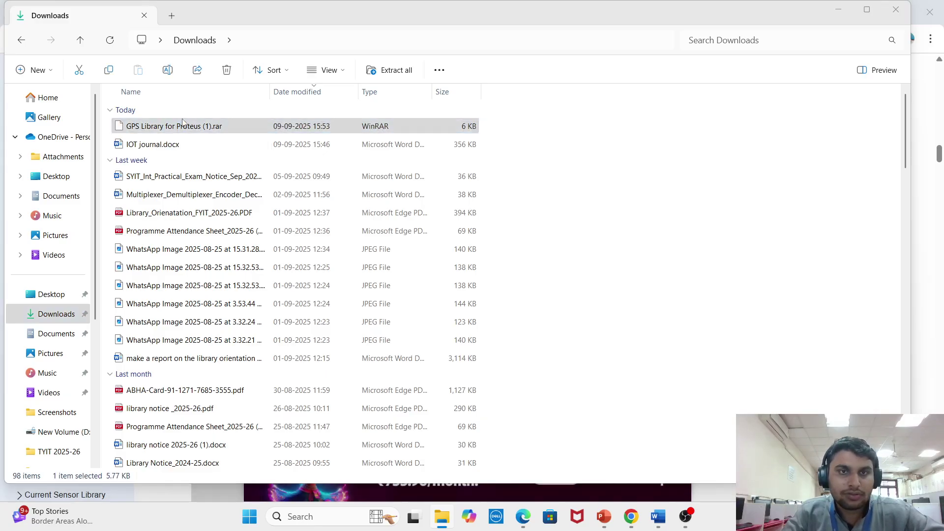
pyautogui.click(673, 216)
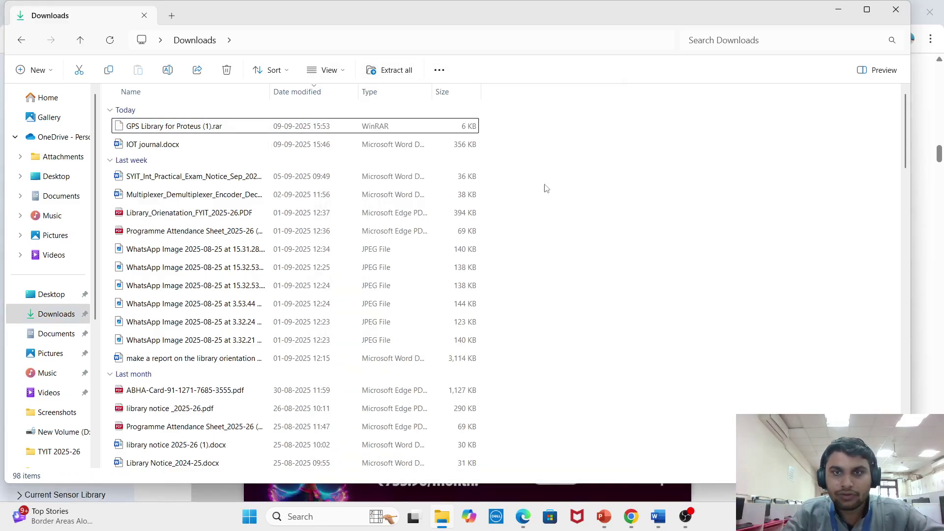
pyautogui.click(187, 127)
pyautogui.rightClick(187, 128)
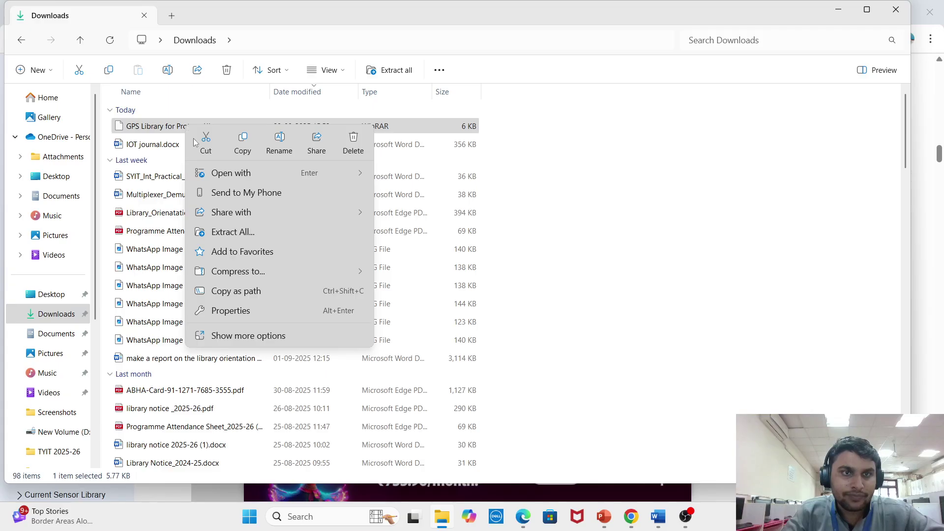
pyautogui.click(233, 232)
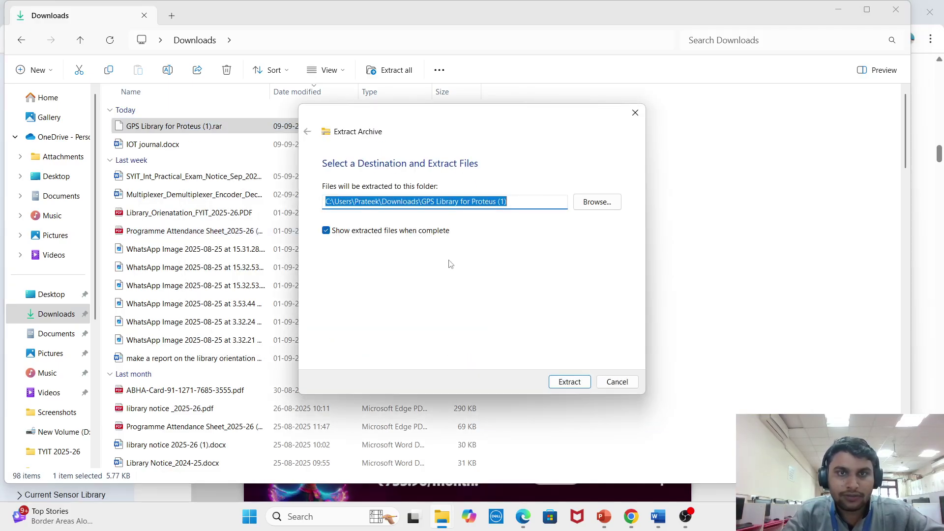
pyautogui.click(570, 382)
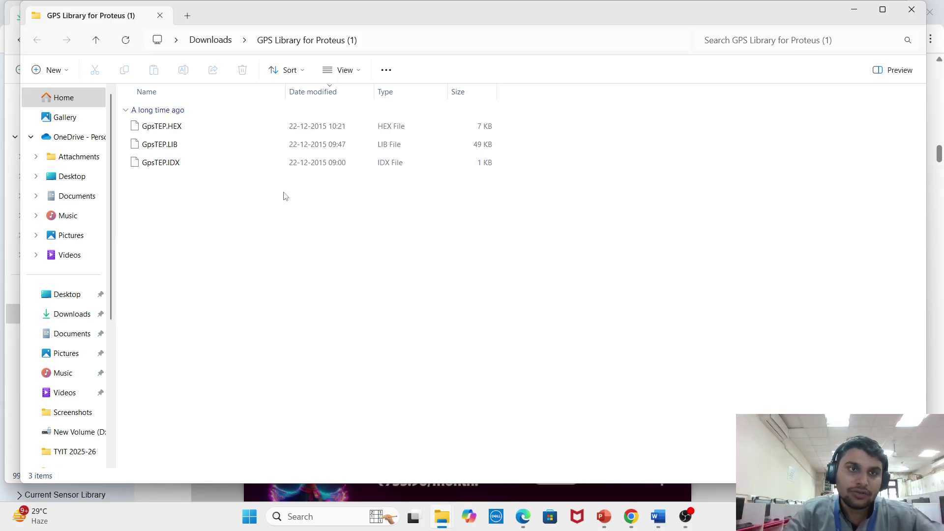
# Copy GpsTEP.LIB and GpsTEP.IDX from the extracted folder.
pyautogui.click(317, 145)
pyautogui.keyDown('shift'); pyautogui.click(312, 164); pyautogui.keyUp('shift')
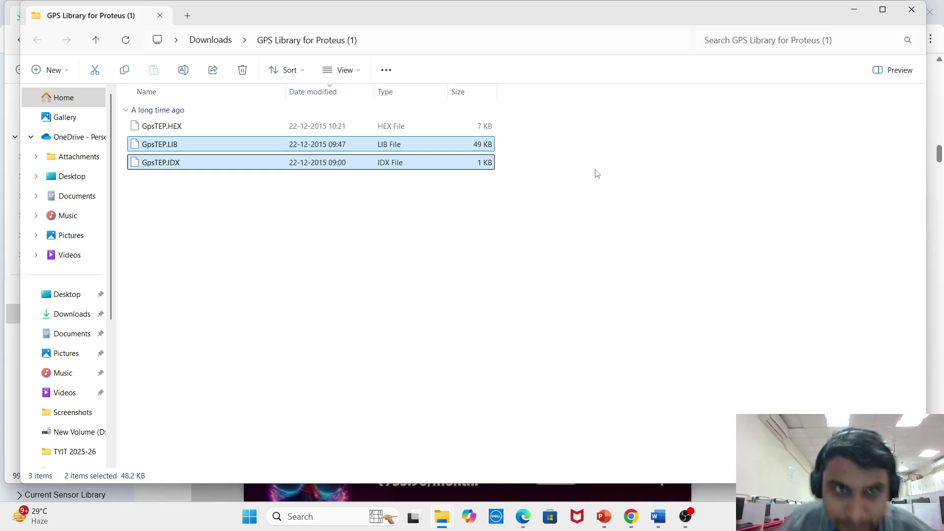
pyautogui.hotkey('ctrl', 'c')
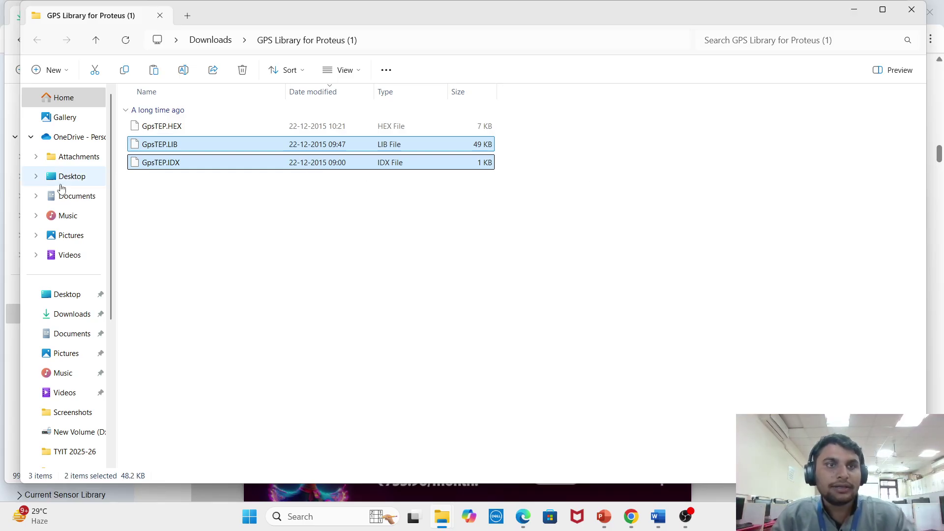
# Browse to C:\Program Files (x86)\Labcenter Electronics\Proteus 8 Professional\DATA\LIBRARY.
pyautogui.scroll(-5, 80, 278)
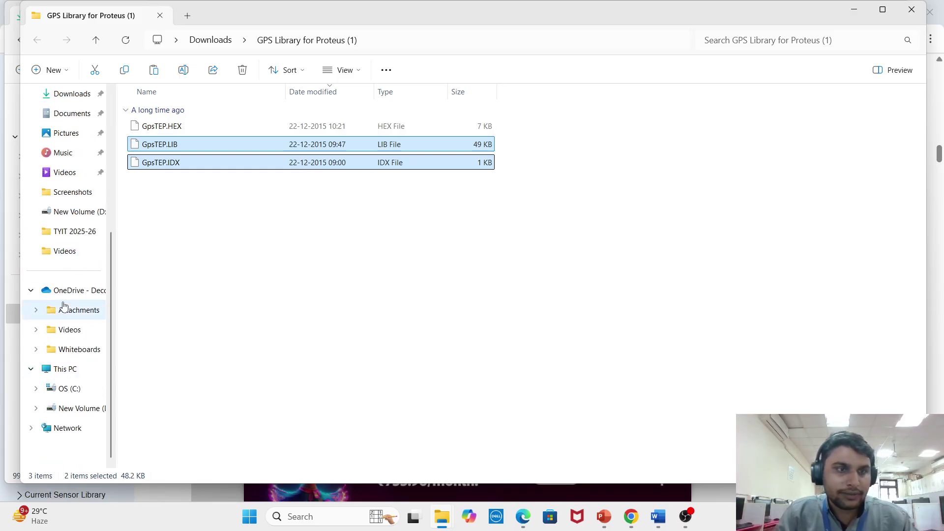
pyautogui.scroll(2, 64, 364)
pyautogui.scroll(-2, 69, 389)
pyautogui.click(69, 394)
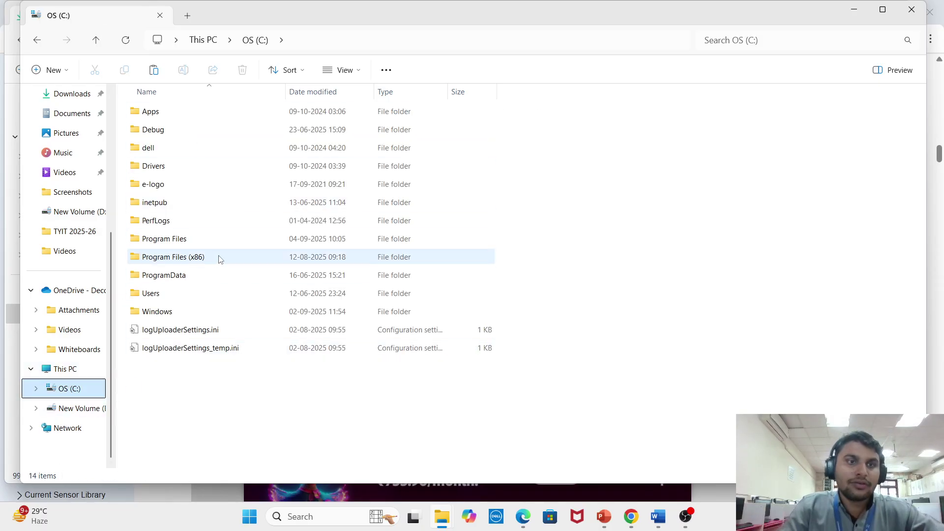
pyautogui.doubleClick(205, 258)
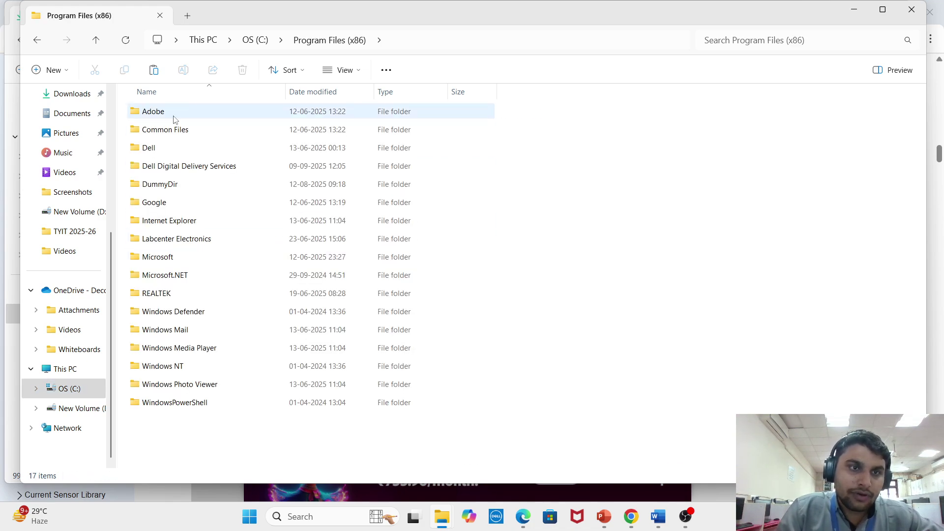
pyautogui.doubleClick(180, 240)
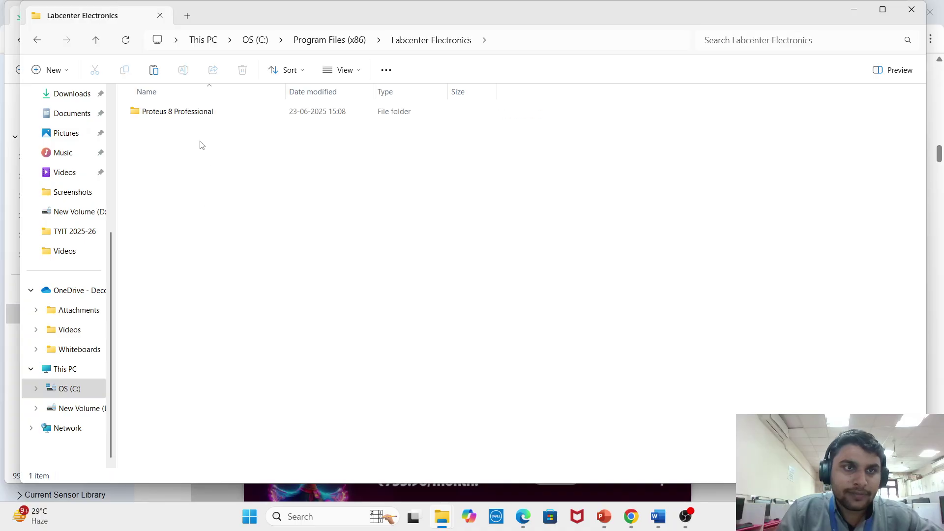
pyautogui.doubleClick(177, 114)
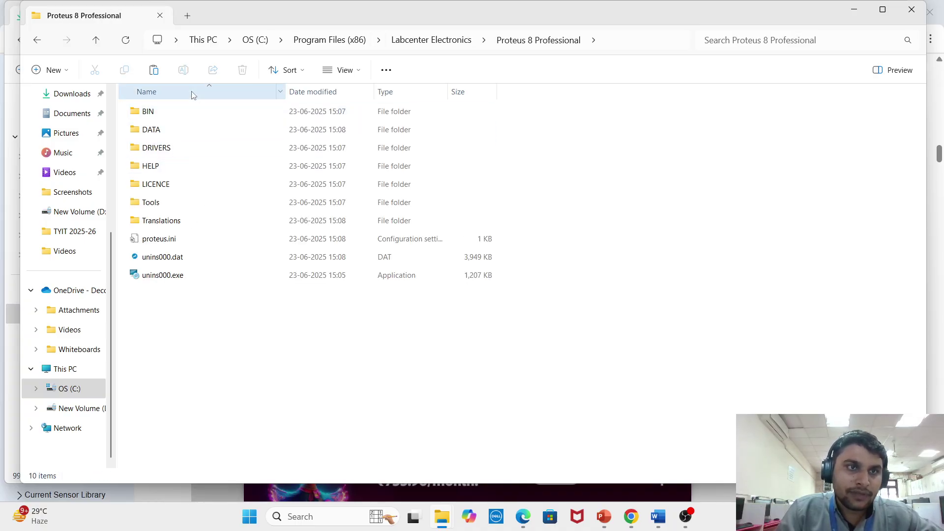
pyautogui.doubleClick(168, 138)
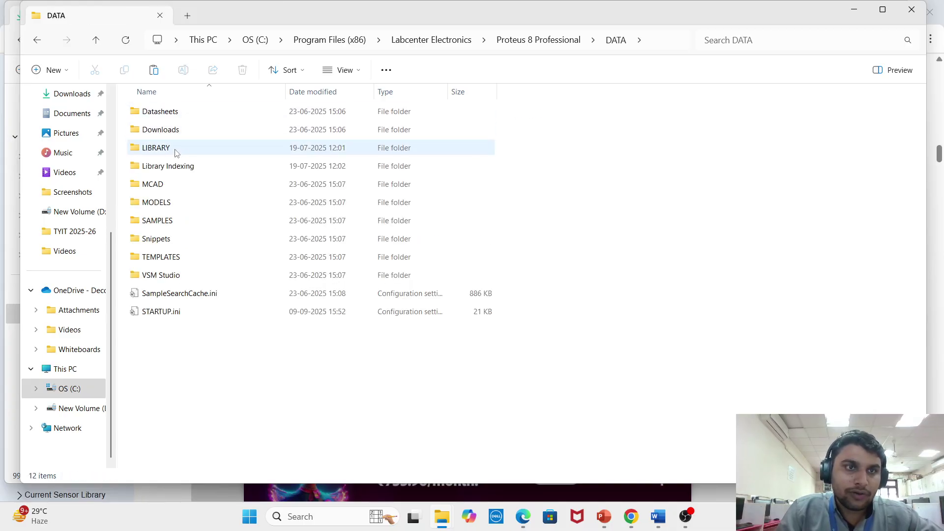
pyautogui.doubleClick(175, 149)
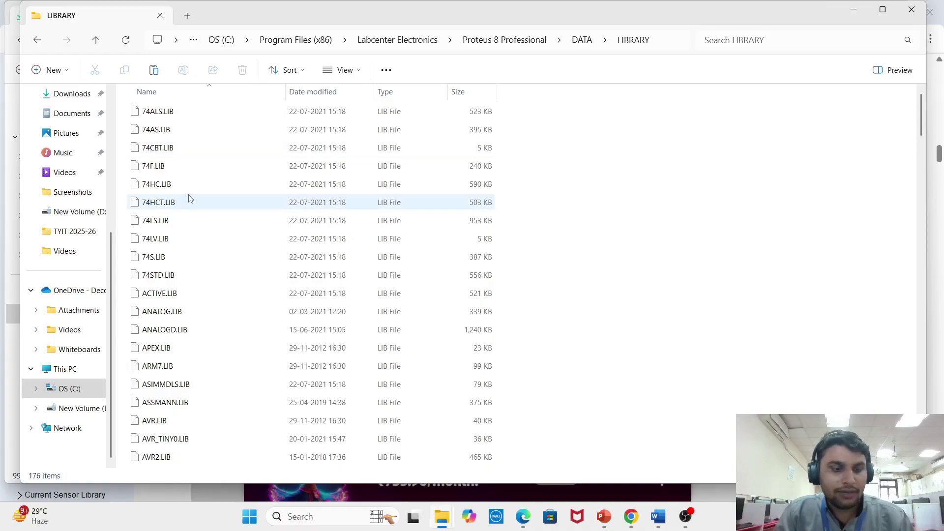
# Paste GpsTEP.LIB and GpsTEP.IDX into LIBRARY, replacing the existing files.
pyautogui.hotkey('ctrl', 'v')
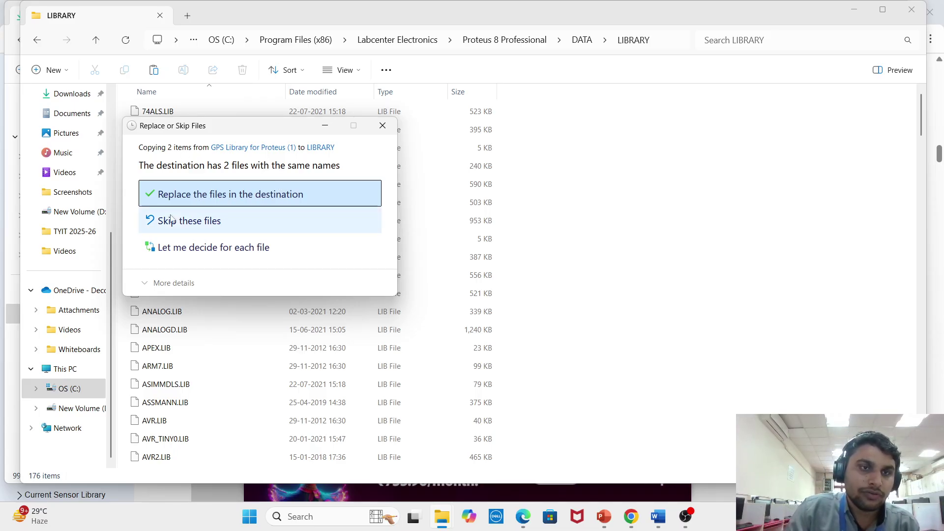
pyautogui.click(228, 195)
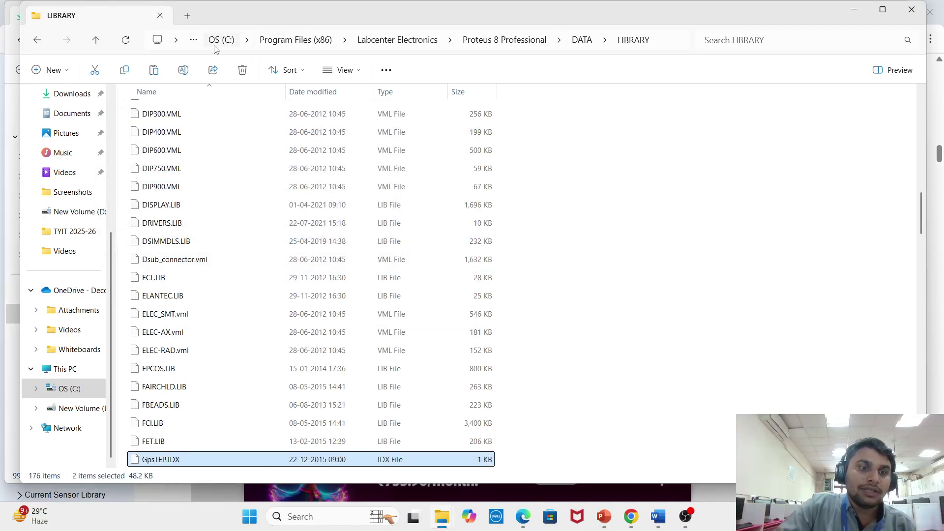
pyautogui.scroll(20, 221, 244)
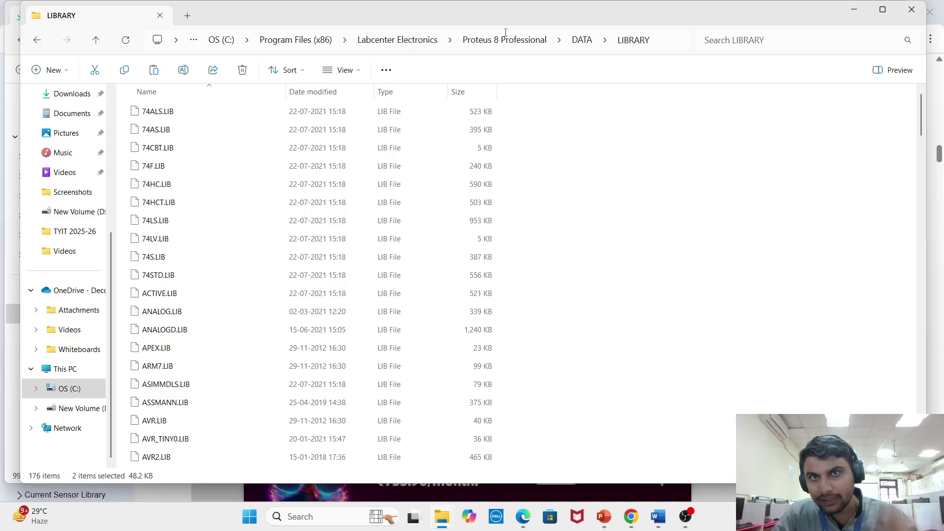
# Reopen LIBRARY from DATA to check the pasted files, then close that window.
pyautogui.click(582, 40)
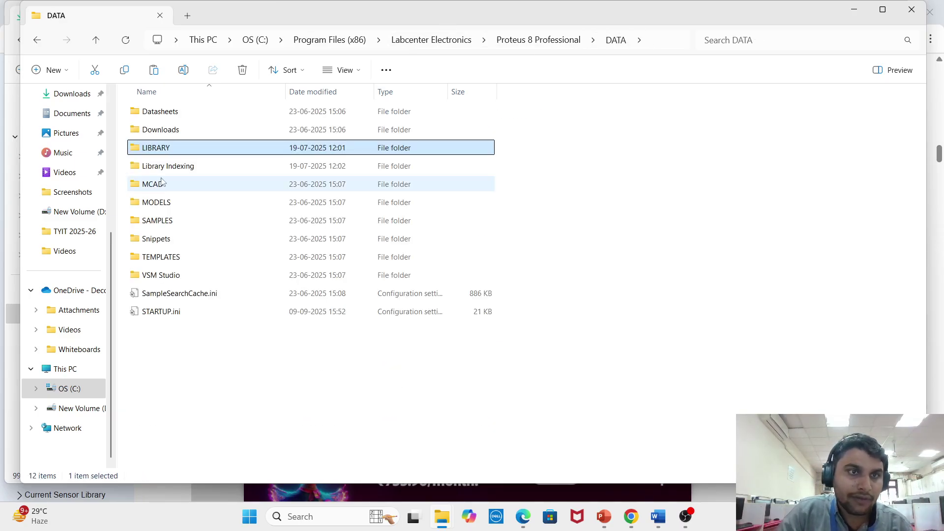
pyautogui.click(620, 190)
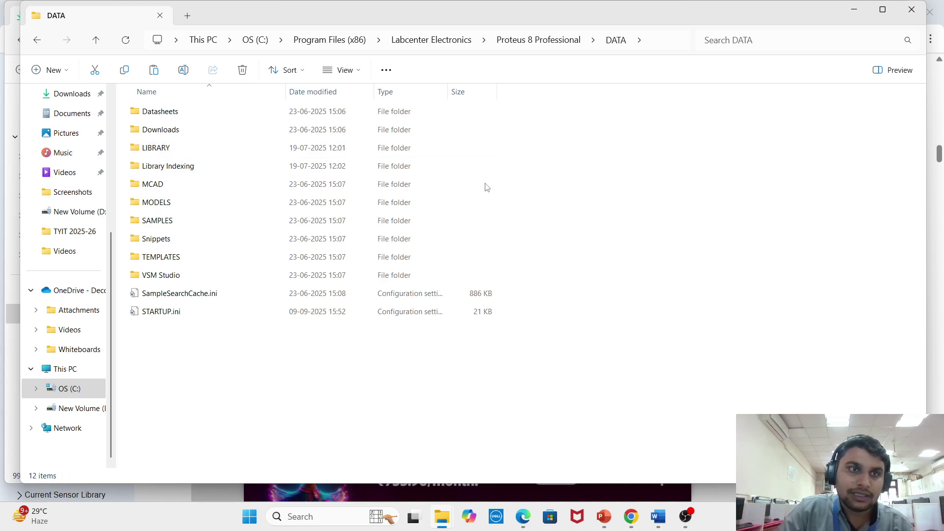
pyautogui.click(176, 149)
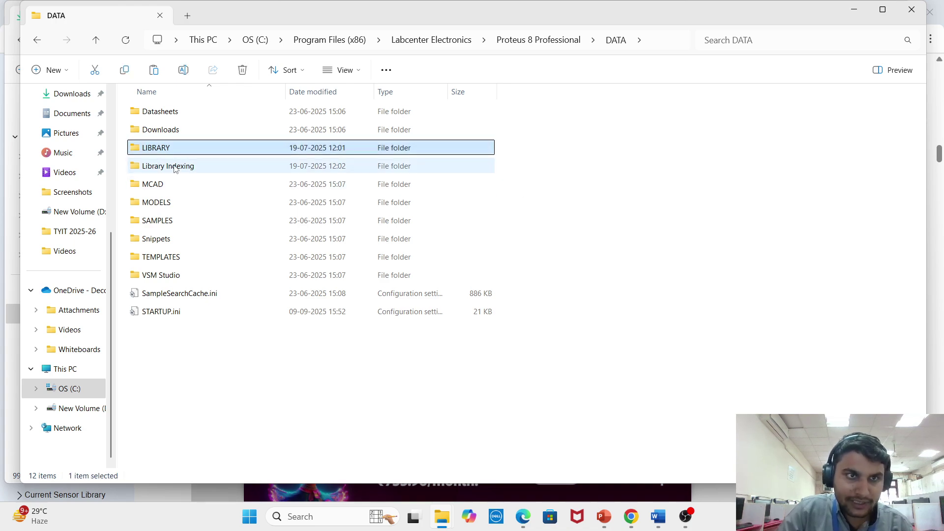
pyautogui.click(175, 168)
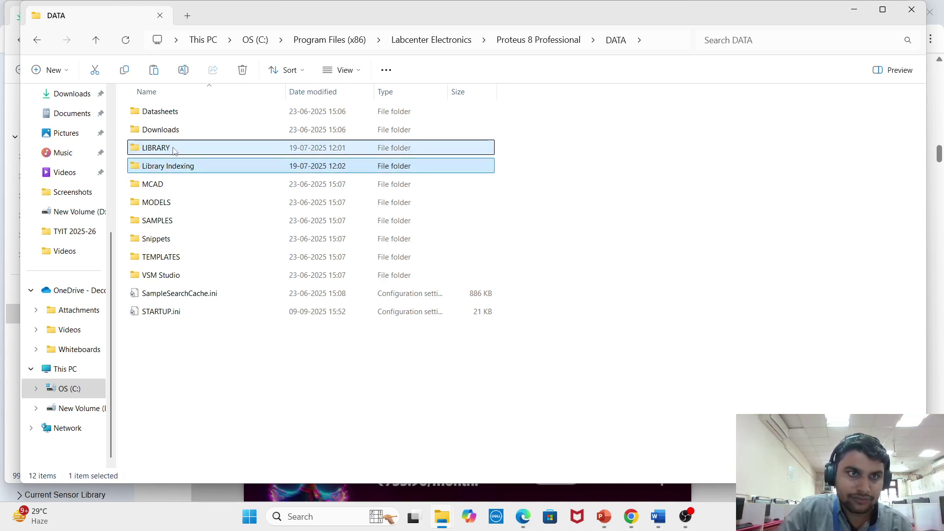
pyautogui.doubleClick(168, 148)
pyautogui.scroll(-5, 228, 333)
pyautogui.scroll(-20, 227, 333)
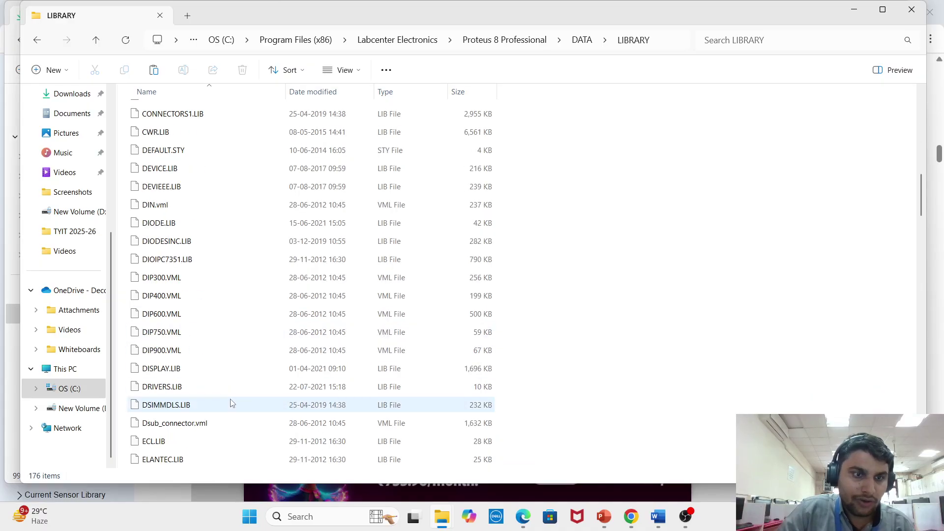
pyautogui.scroll(-3, 238, 424)
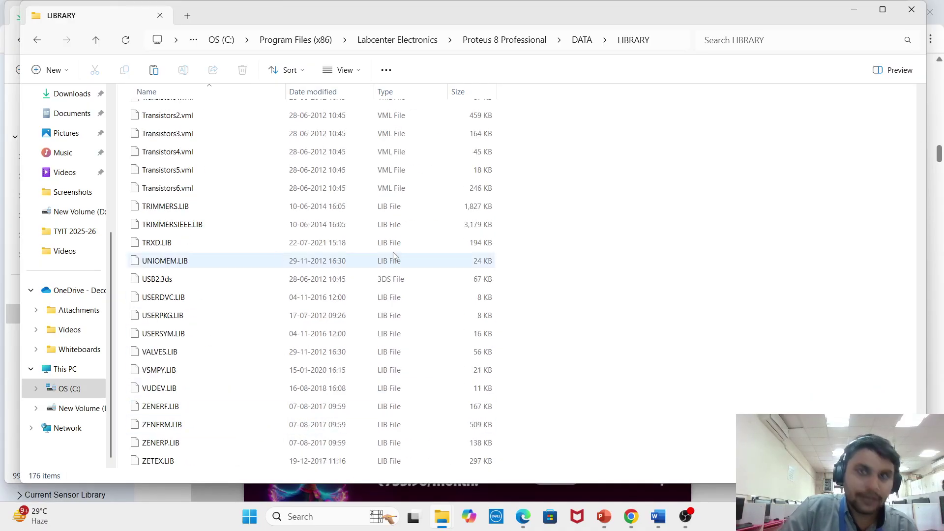
pyautogui.click(912, 9)
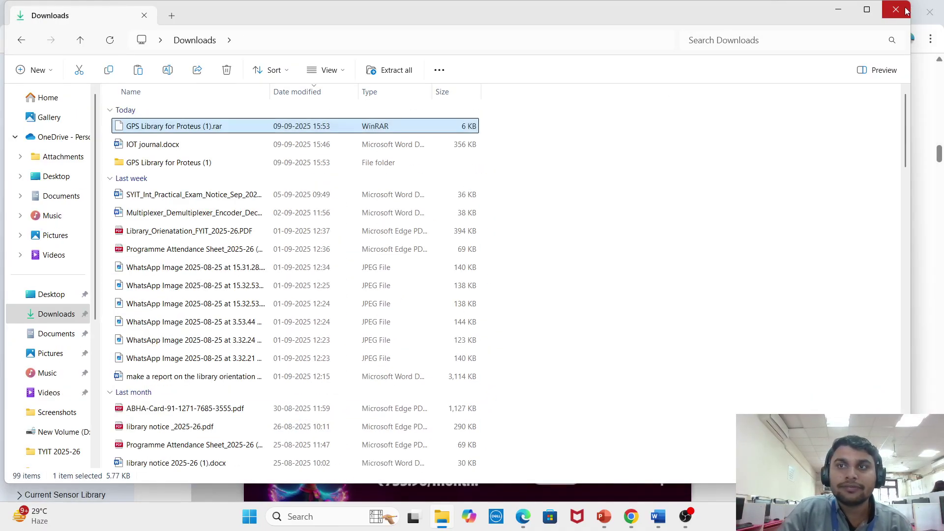
# Close Downloads, launch Proteus 8 Professional from Windows search, and reopen the Practical no.3 GPS module project.
pyautogui.click(895, 8)
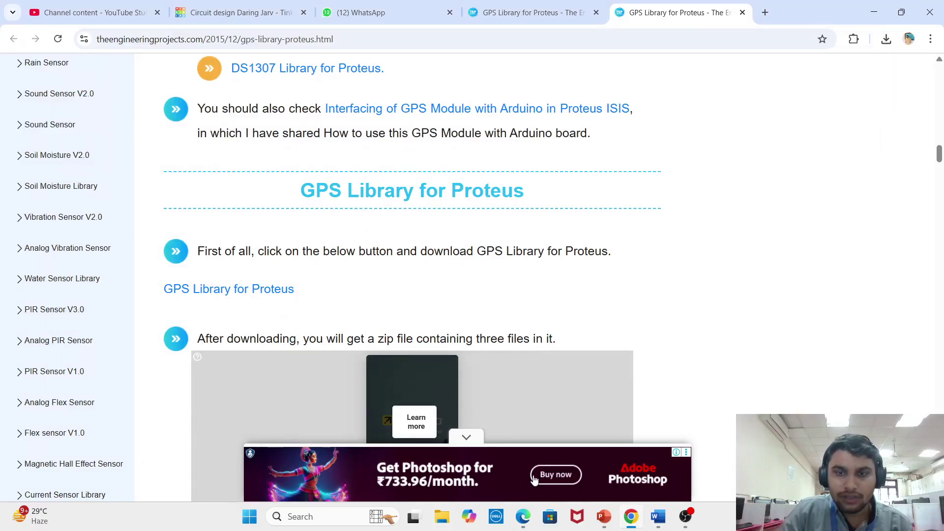
pyautogui.click(349, 516)
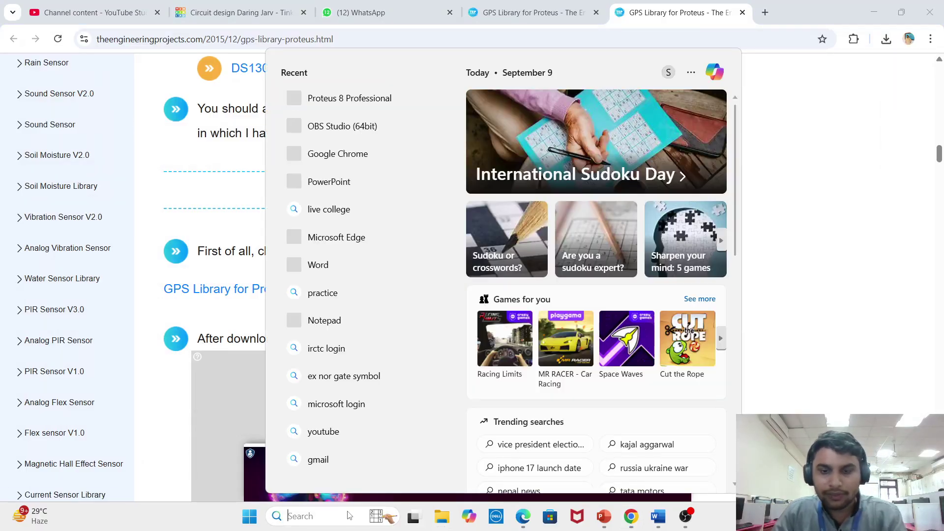
pyautogui.write('pr')
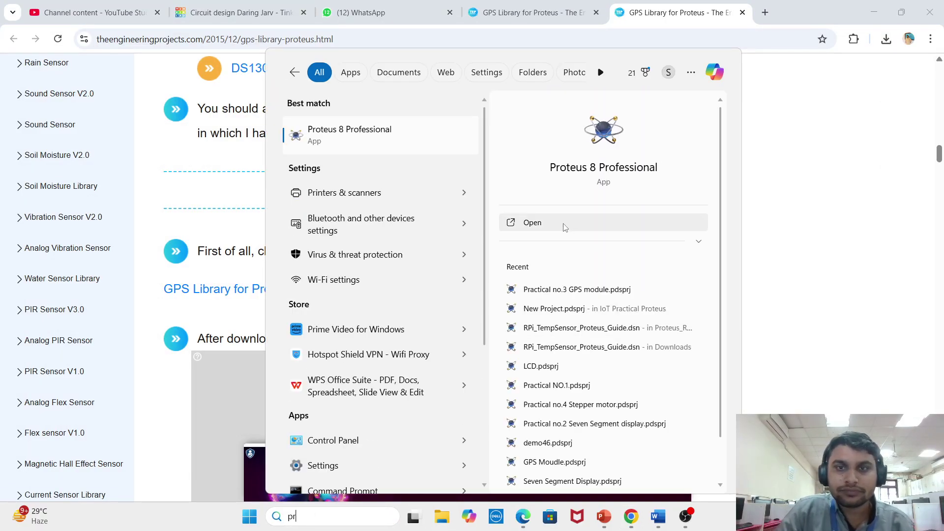
pyautogui.click(564, 227)
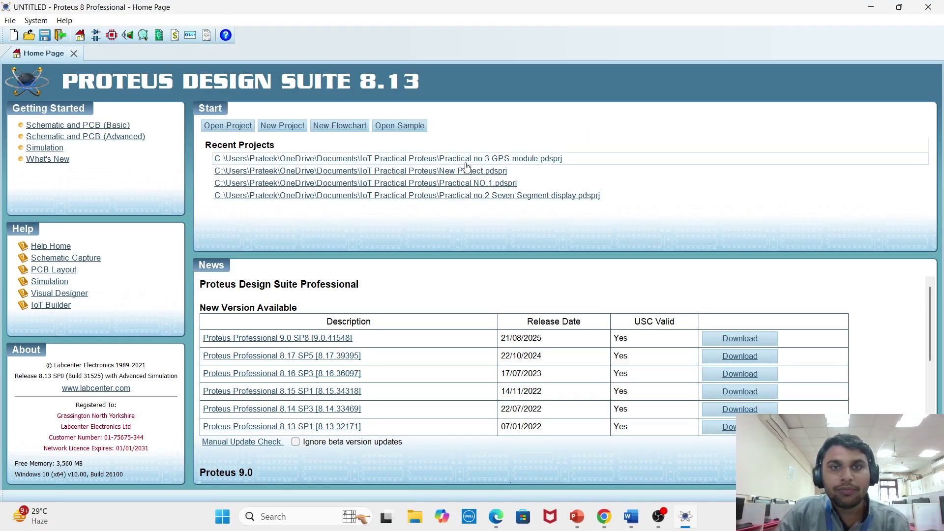
pyautogui.click(344, 159)
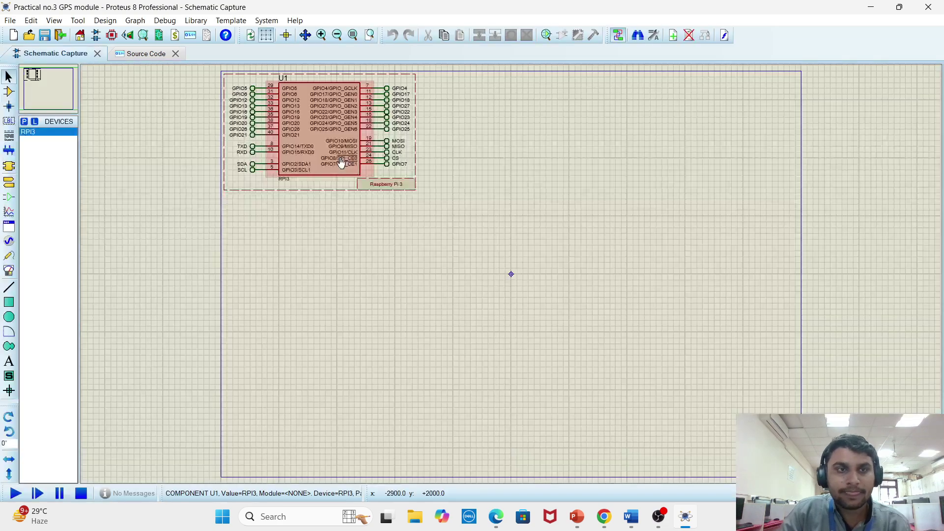
# Return to Selection Mode and open the Pick Devices component picker from the DEVICES list.
pyautogui.scroll(1, 408, 229)
pyautogui.scroll(-1, 502, 266)
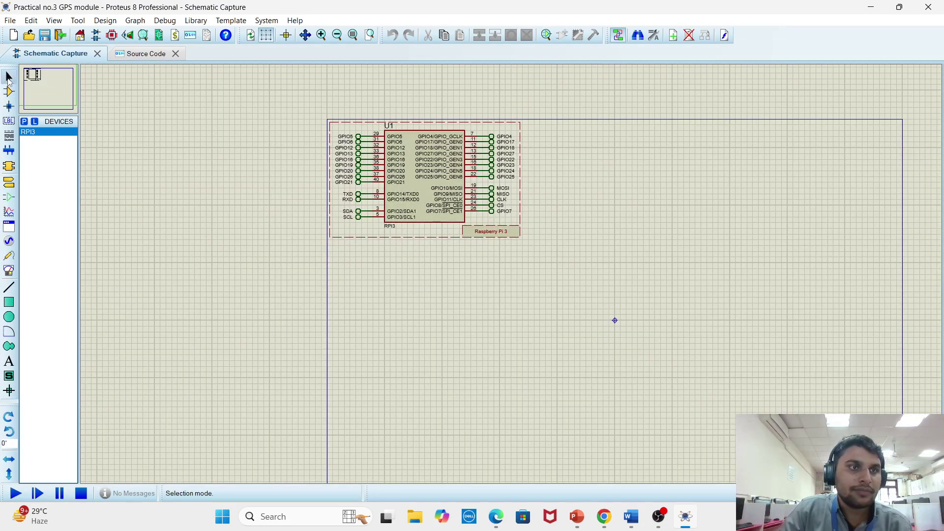
pyautogui.click(9, 78)
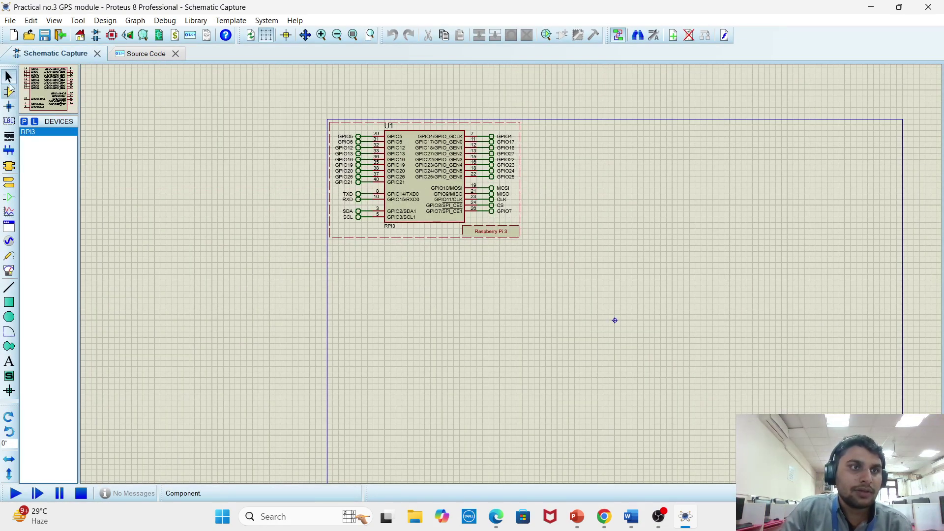
pyautogui.click(24, 122)
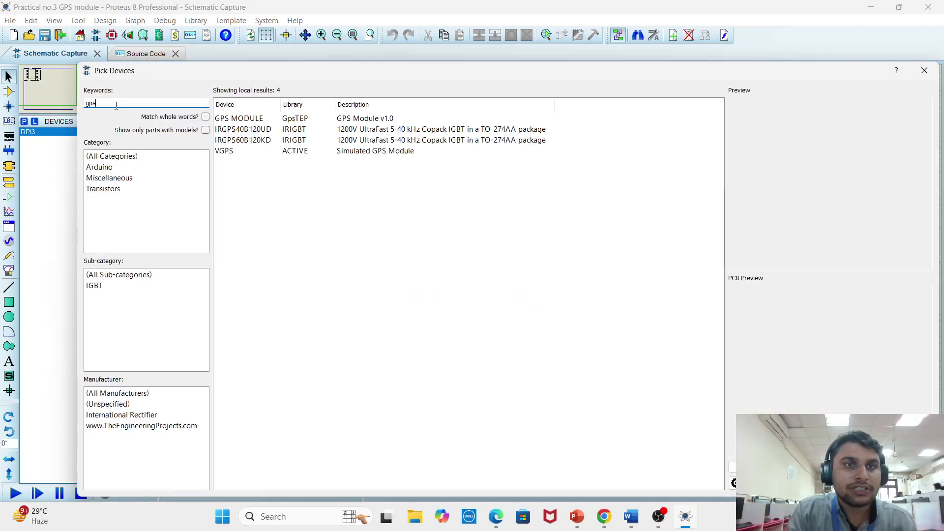
# Pick GPS MODULE from the results and place it as GPS1 below the Raspberry Pi 3.
pyautogui.click(272, 120)
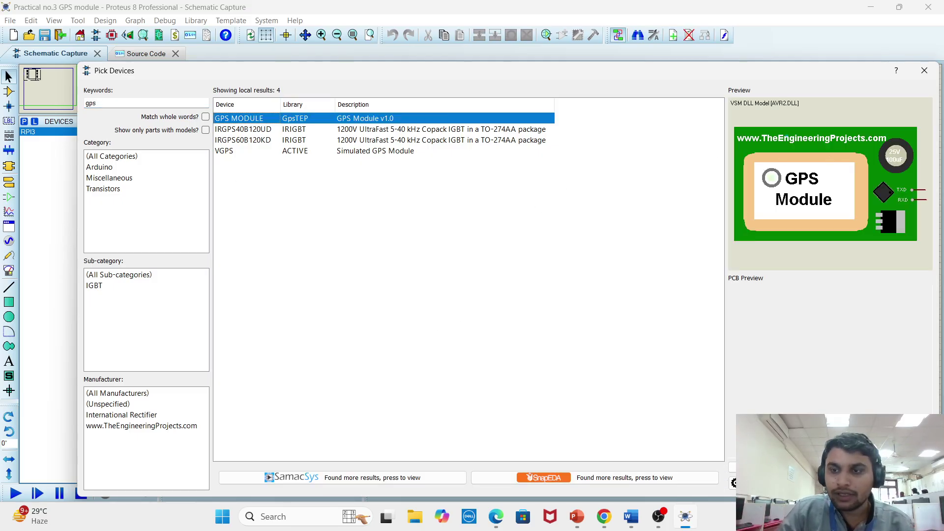
pyautogui.press('Return')
pyautogui.click(541, 327)
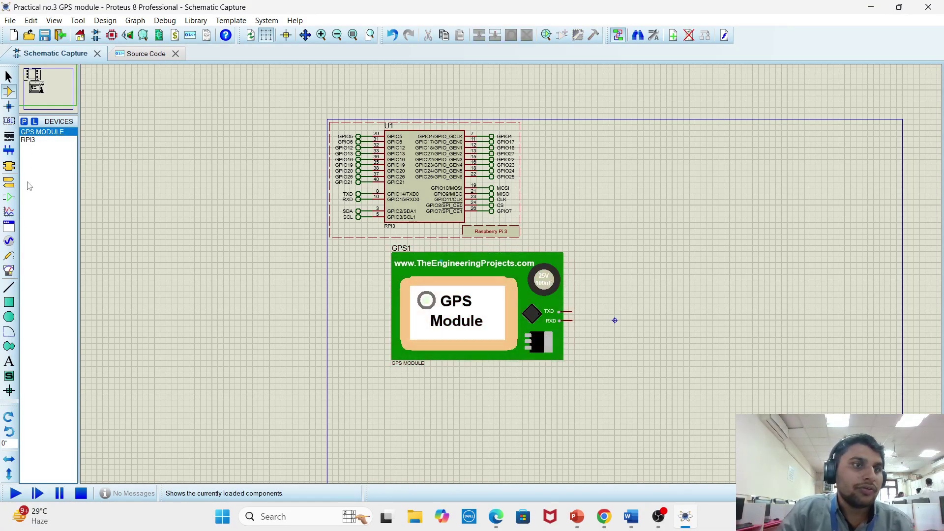
# Select GPS1, browse the terminal and generator lists, then choose VIRTUAL TERMINAL from the instruments.
pyautogui.click(534, 316)
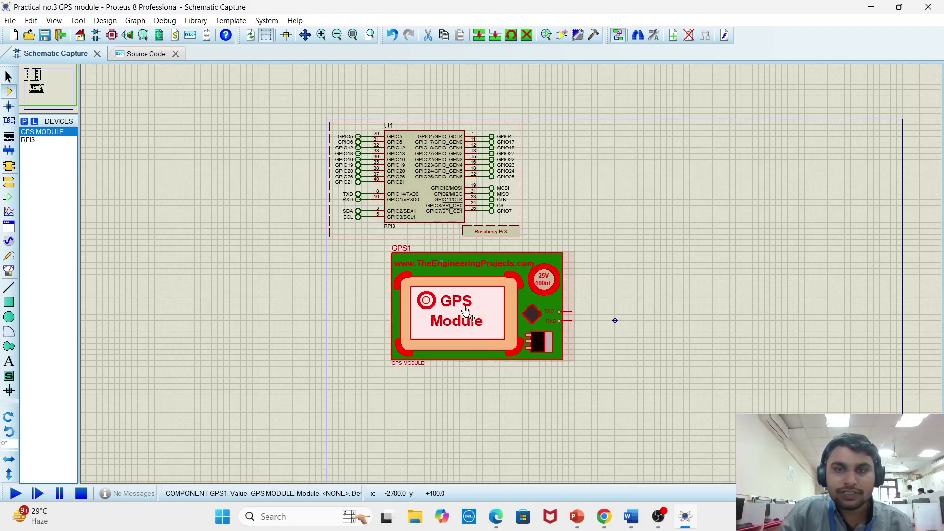
pyautogui.scroll(-1, 581, 302)
pyautogui.scroll(2, 476, 253)
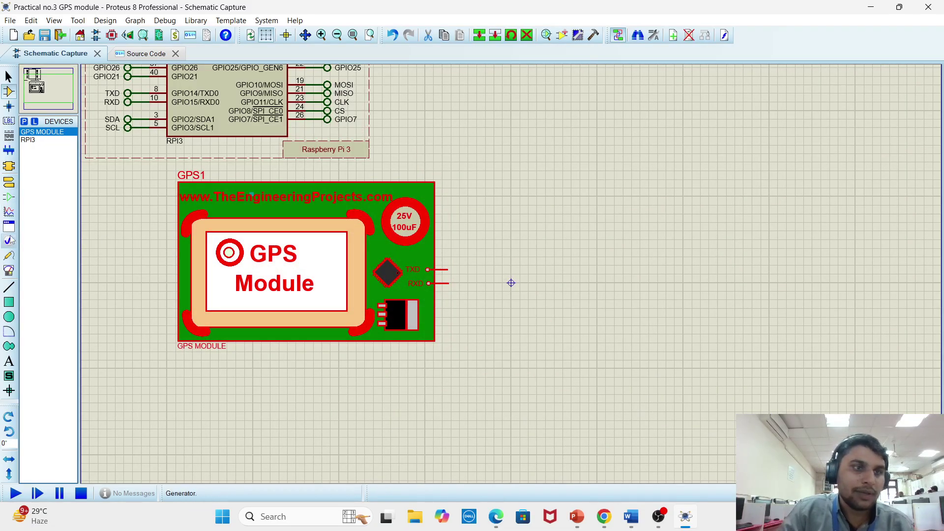
pyautogui.click(9, 182)
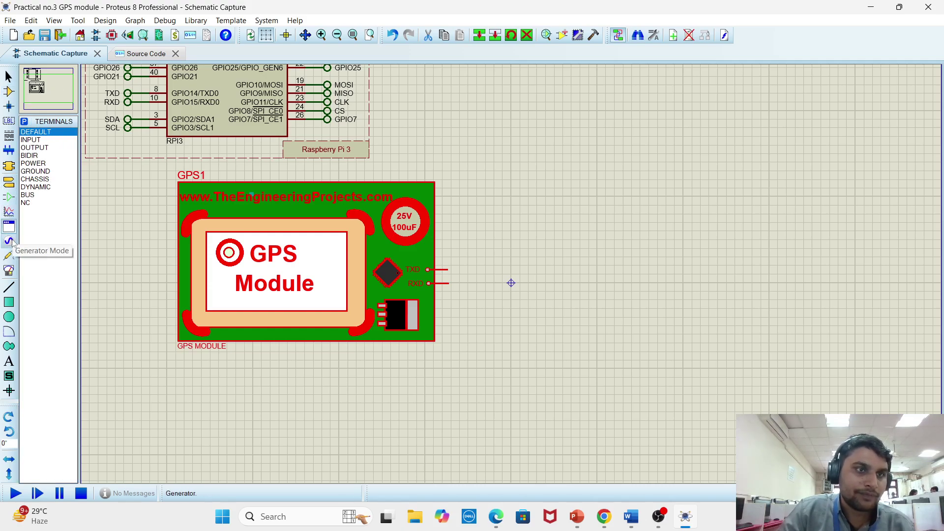
pyautogui.click(9, 242)
pyautogui.press('Down')
pyautogui.press('Down')
pyautogui.press('Down')
pyautogui.press('Down')
pyautogui.press('Down')
pyautogui.press('Down')
pyautogui.press('Down')
pyautogui.press('Down')
pyautogui.press('Down')
pyautogui.press('Down')
pyautogui.press('Down')
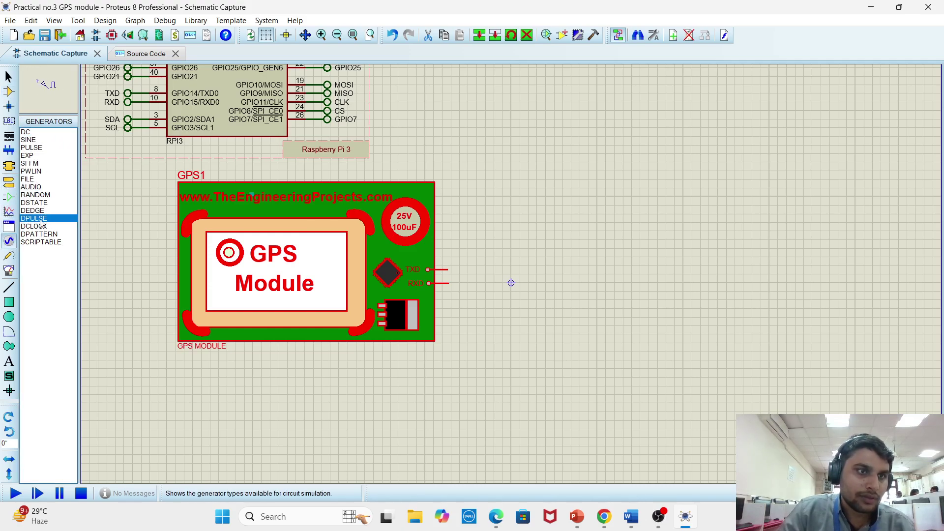
pyautogui.click(9, 271)
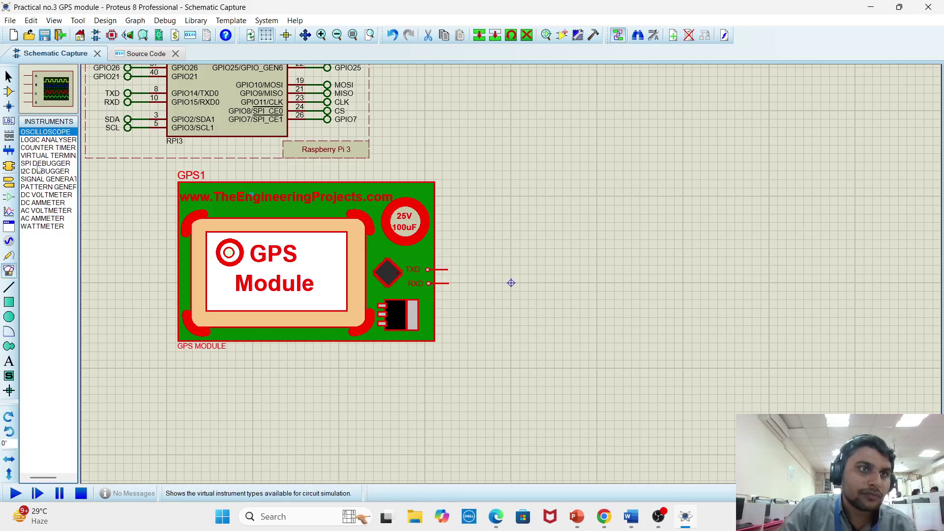
pyautogui.click(44, 171)
pyautogui.click(43, 164)
pyautogui.click(43, 156)
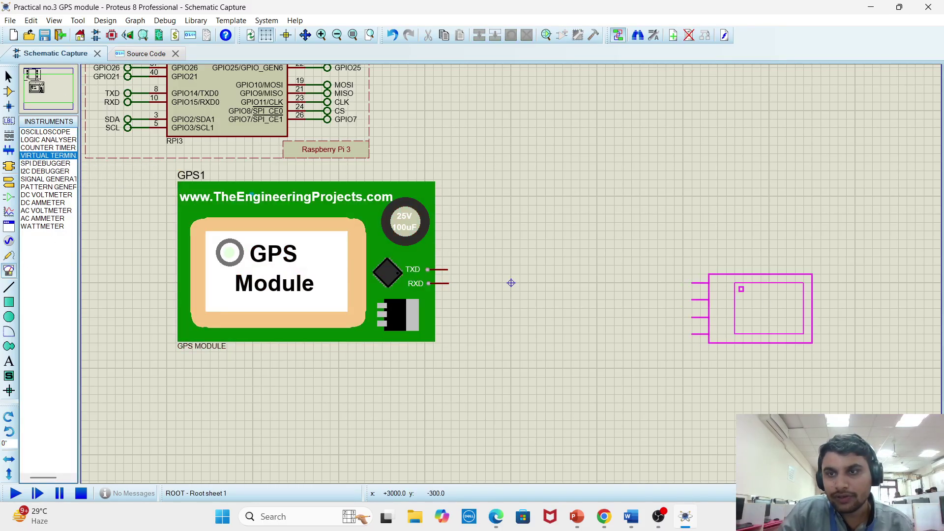
# Place the Virtual Terminal, with RXD, TXD, RTS and CTS pins, to the right of GPS1.
pyautogui.click(771, 310)
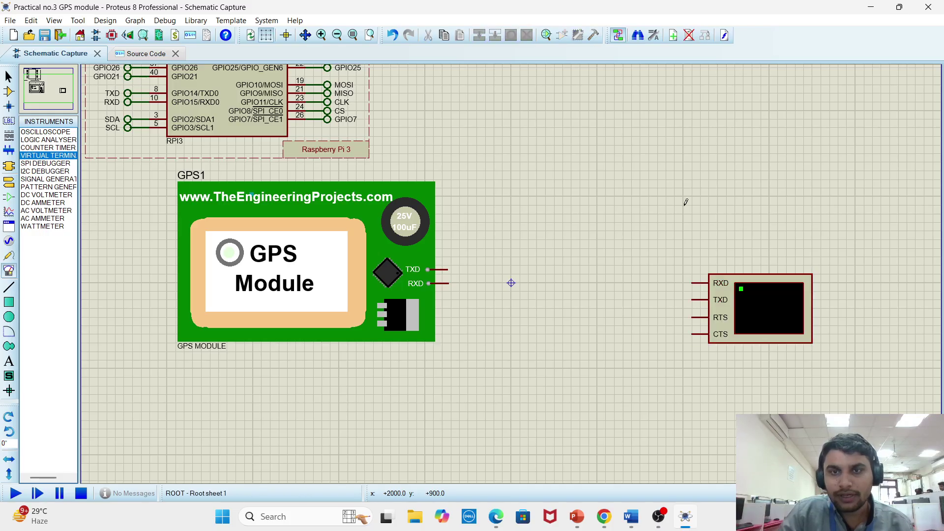
pyautogui.scroll(1, 492, 248)
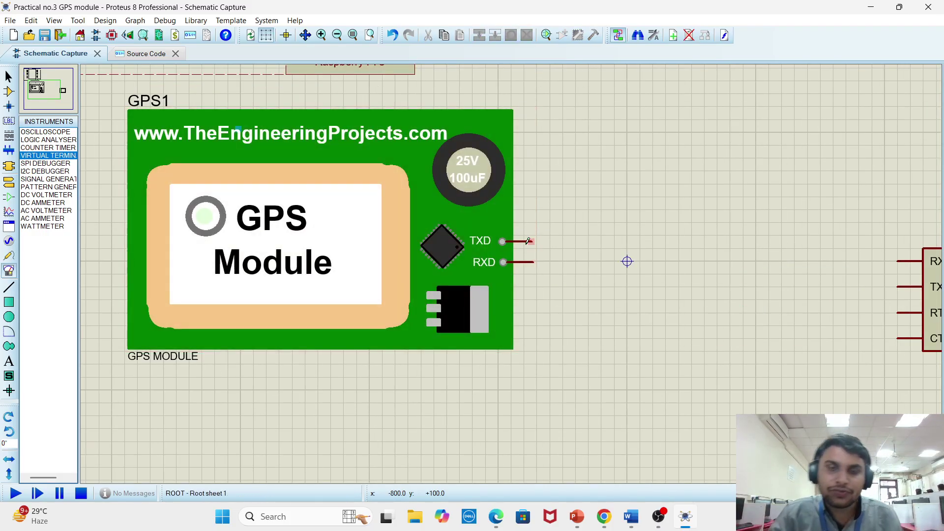
pyautogui.scroll(-1, 536, 255)
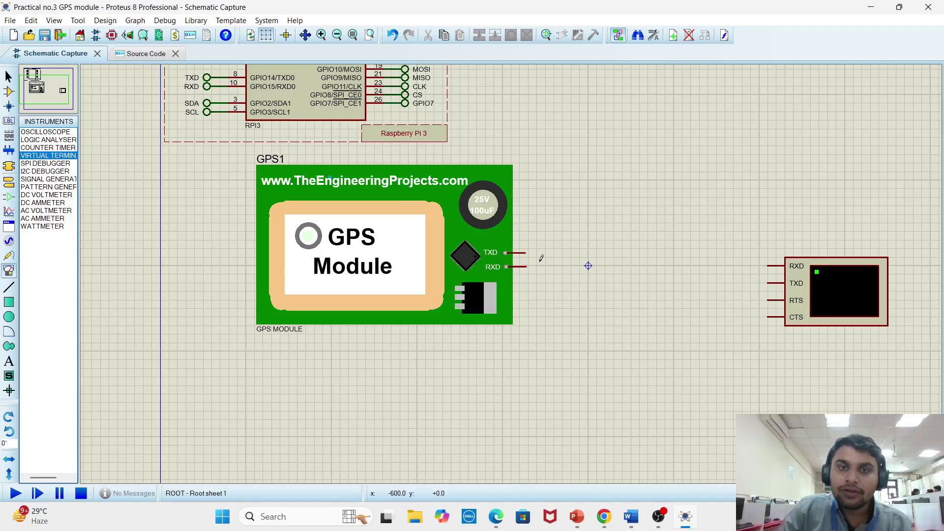
pyautogui.scroll(-1, 542, 258)
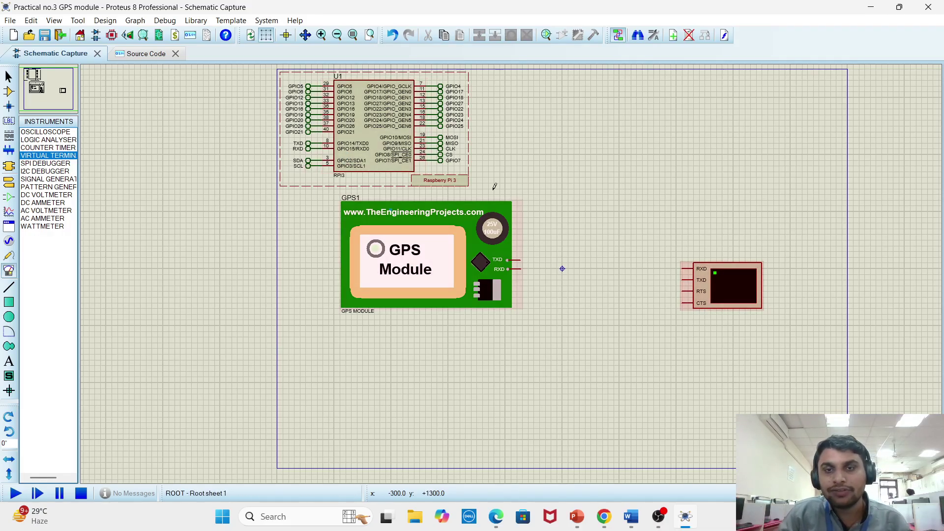
pyautogui.scroll(2, 513, 271)
pyautogui.scroll(-2, 512, 270)
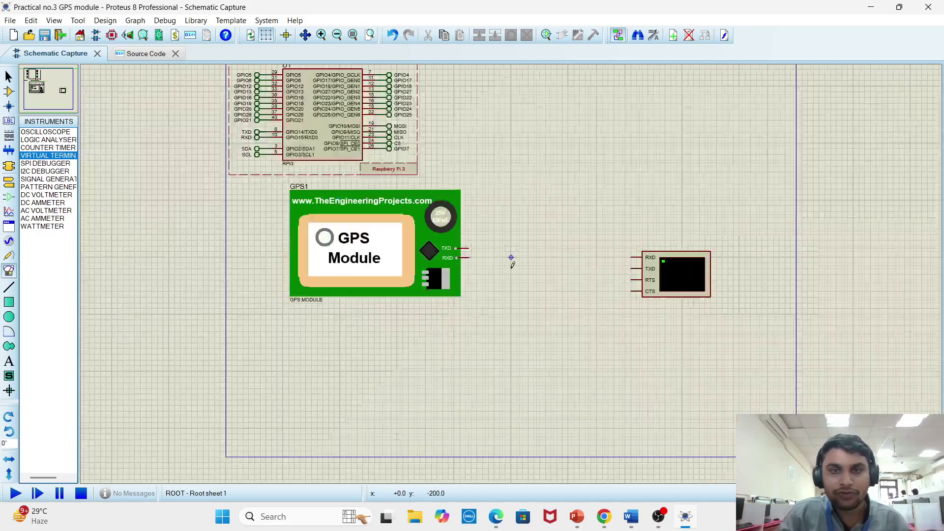
pyautogui.scroll(1, 512, 259)
pyautogui.scroll(1, 343, 255)
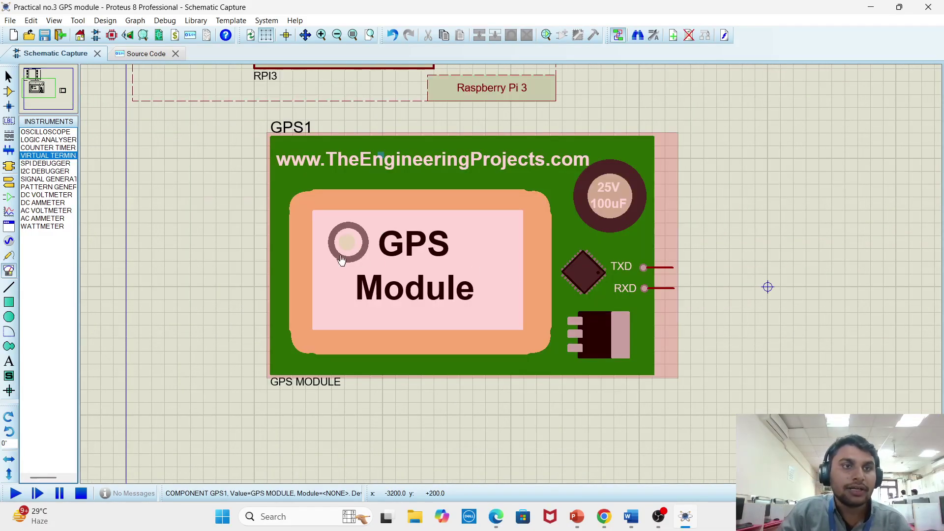
pyautogui.click(9, 167)
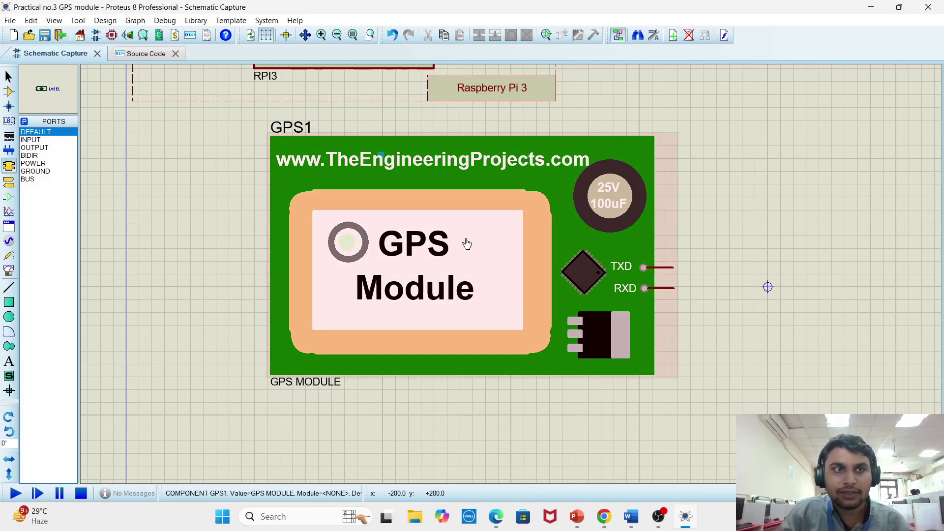
# Place two DEFAULT terminals between the parts, rotating them clockwise so they lie horizontal.
pyautogui.click(9, 182)
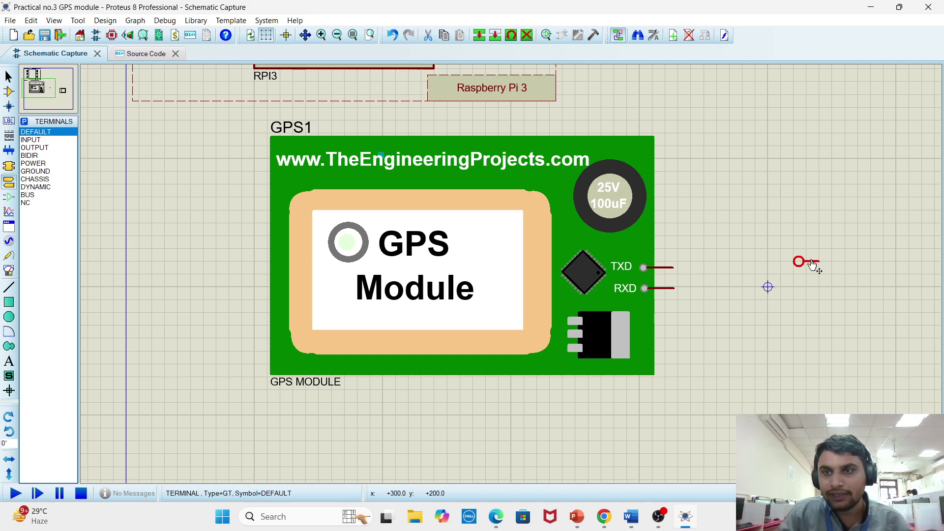
pyautogui.rightClick(653, 255)
pyautogui.click(714, 309)
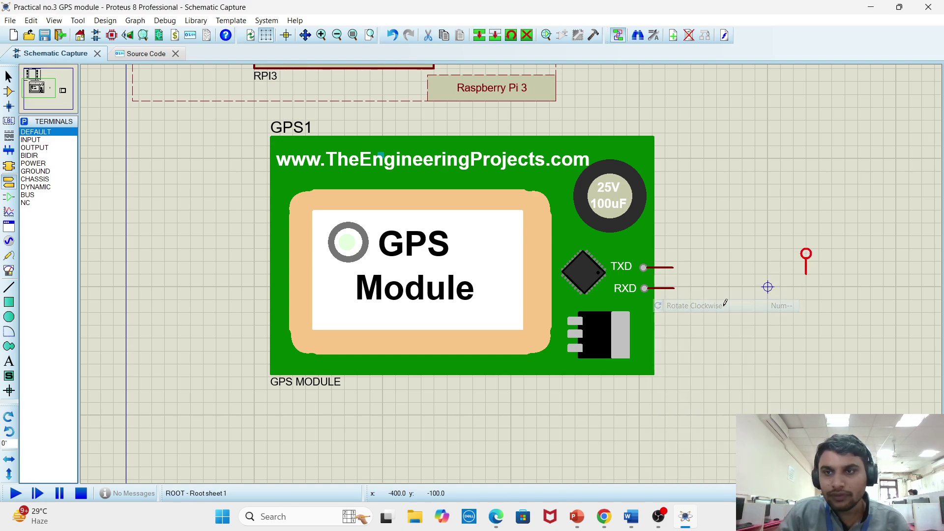
pyautogui.rightClick(799, 253)
pyautogui.click(723, 301)
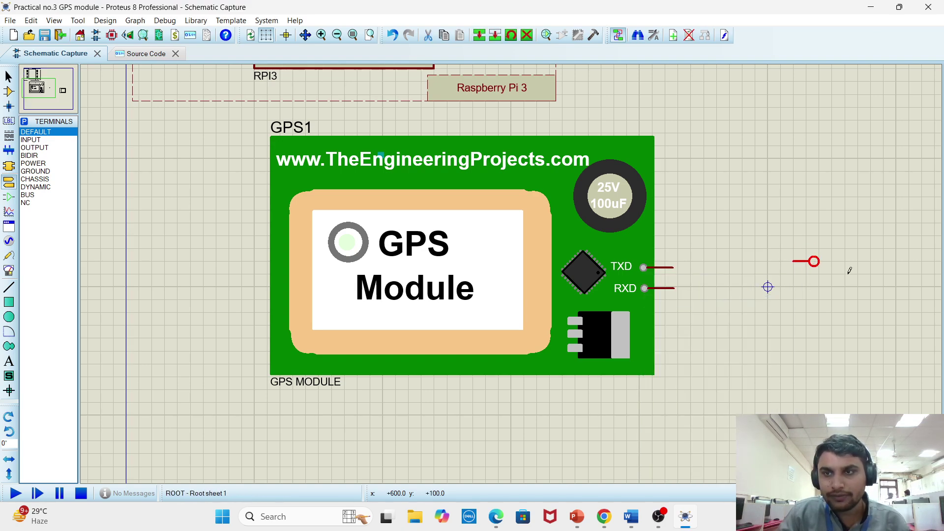
pyautogui.scroll(-2, 662, 272)
pyautogui.scroll(2, 624, 276)
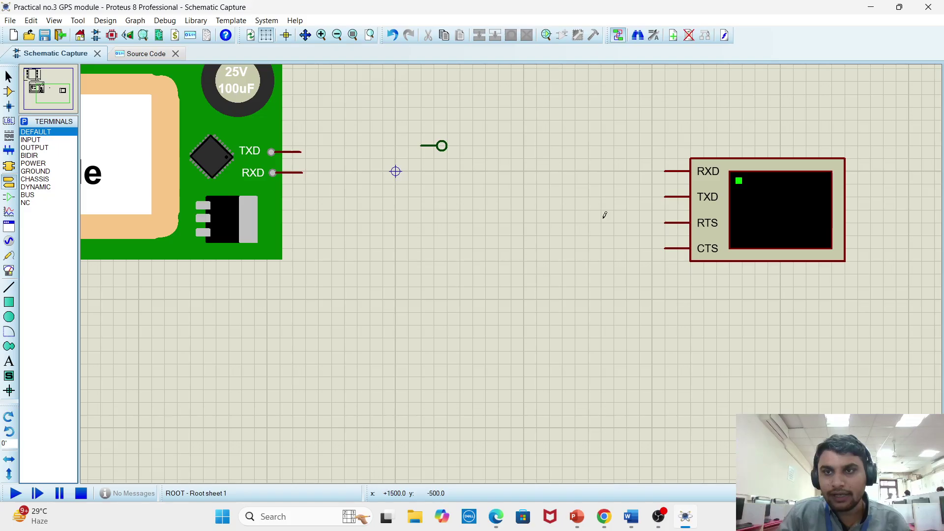
pyautogui.click(590, 160)
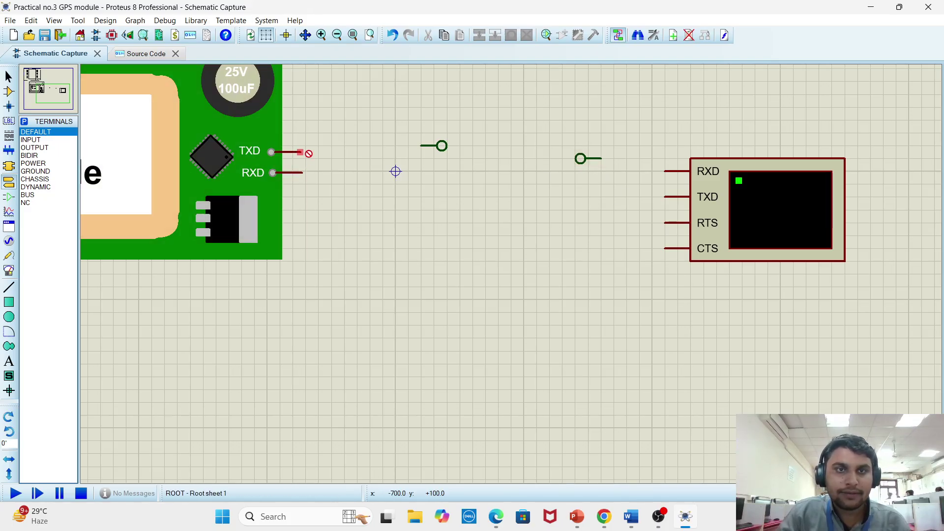
# Wire GPS1's TXD pin to one terminal and the other terminal to the Virtual Terminal's RXD.
pyautogui.click(422, 145)
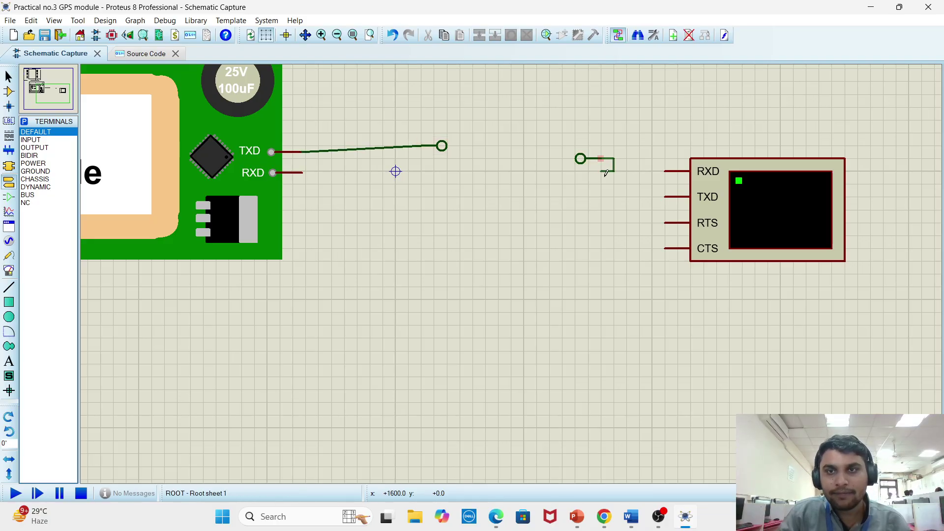
pyautogui.click(666, 171)
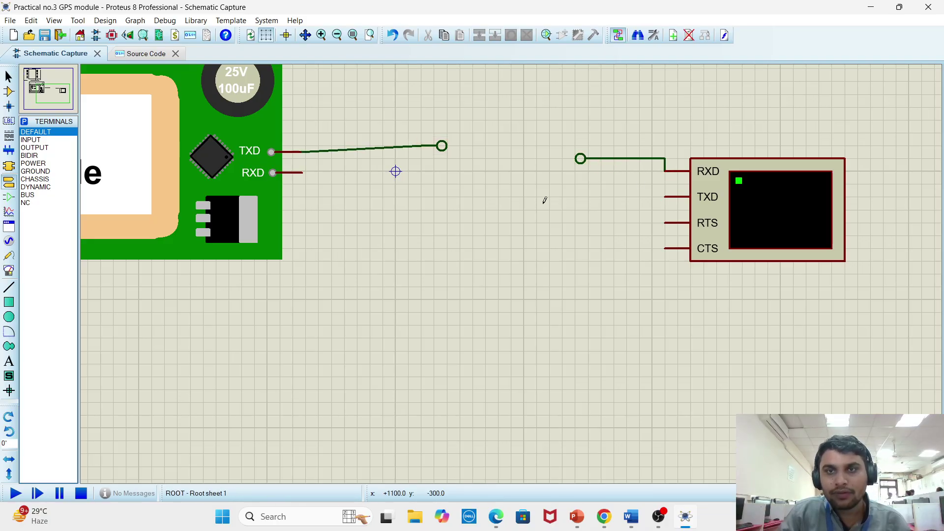
pyautogui.scroll(-2, 544, 200)
pyautogui.scroll(2, 481, 229)
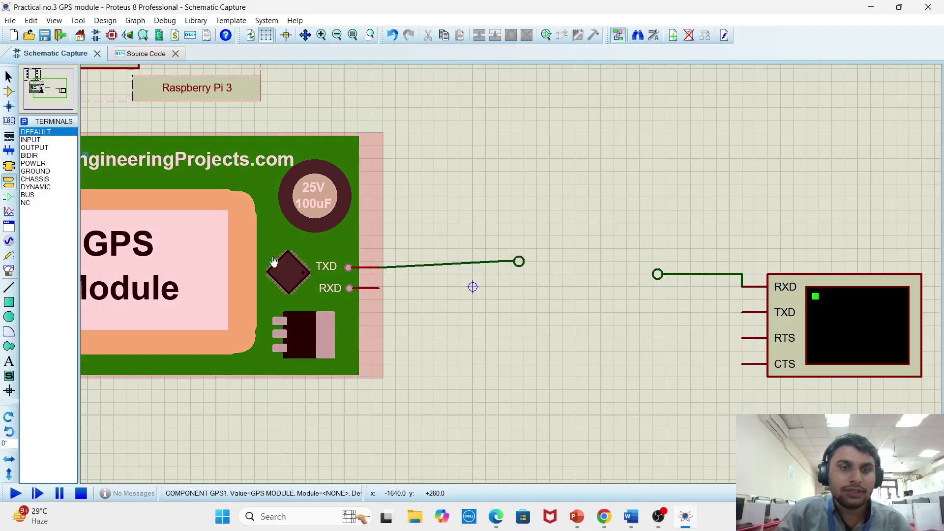
pyautogui.scroll(-1, 328, 288)
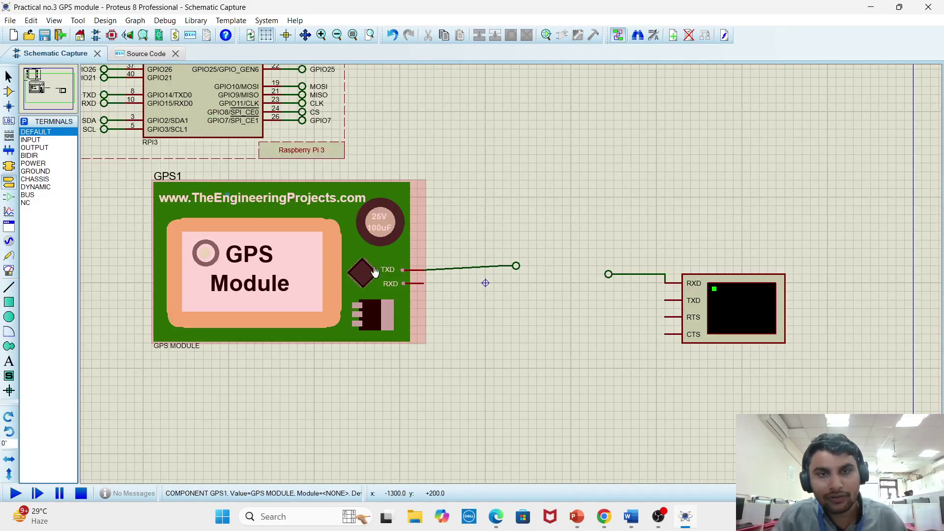
pyautogui.scroll(1, 375, 272)
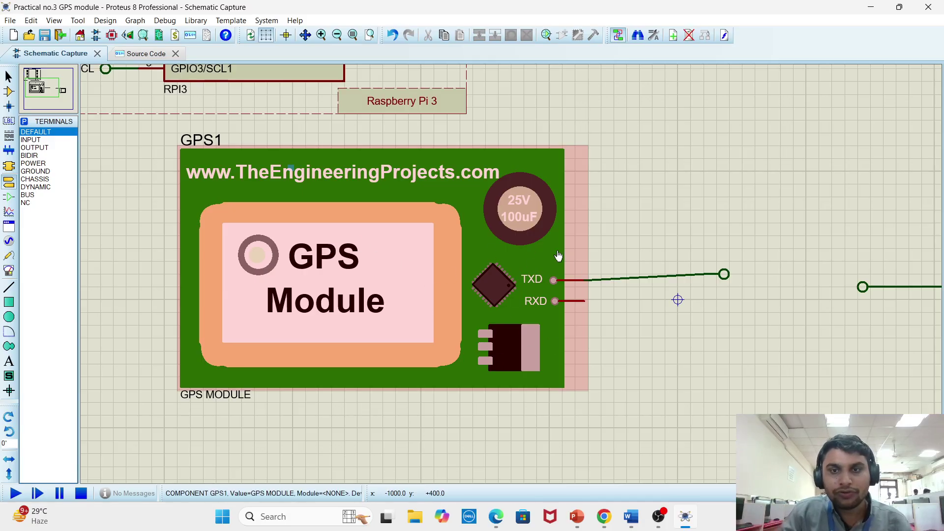
pyautogui.scroll(-1, 513, 281)
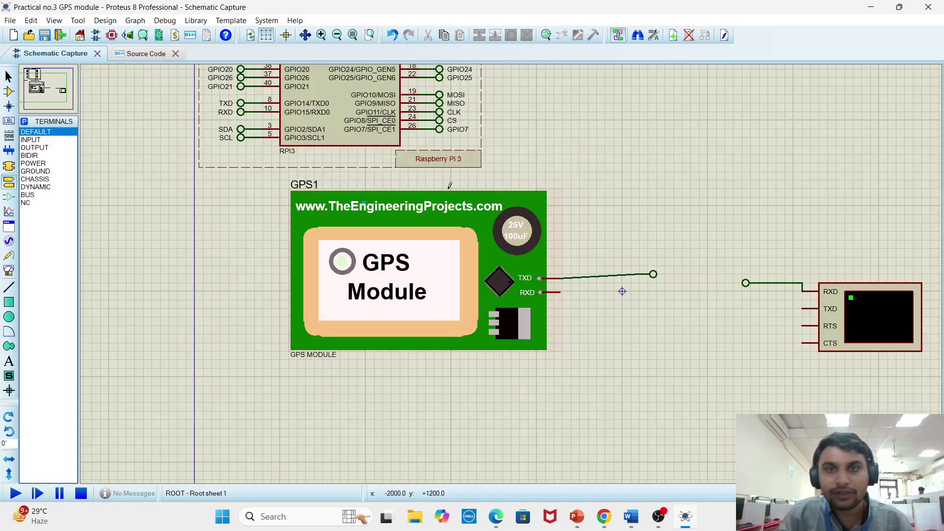
pyautogui.scroll(-1, 511, 278)
pyautogui.scroll(2, 511, 278)
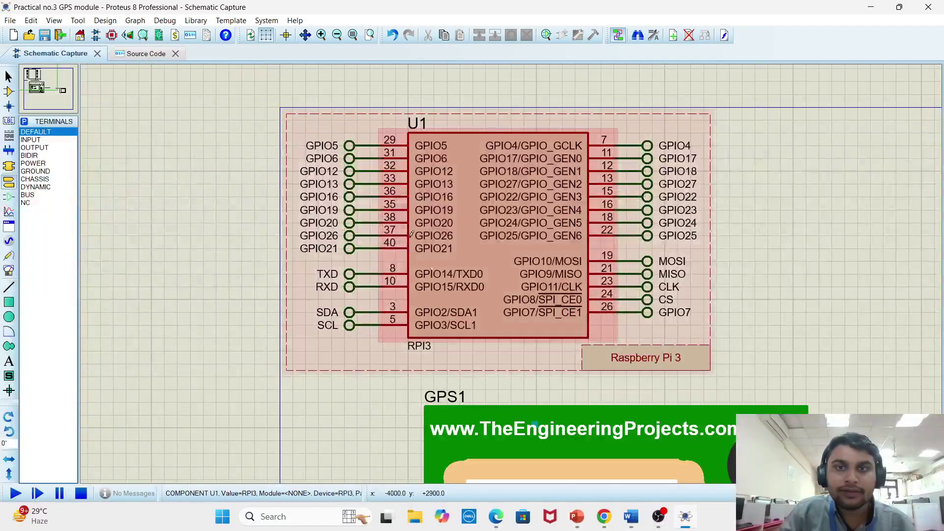
pyautogui.scroll(-2, 460, 251)
pyautogui.scroll(-1, 670, 342)
pyautogui.scroll(2, 590, 310)
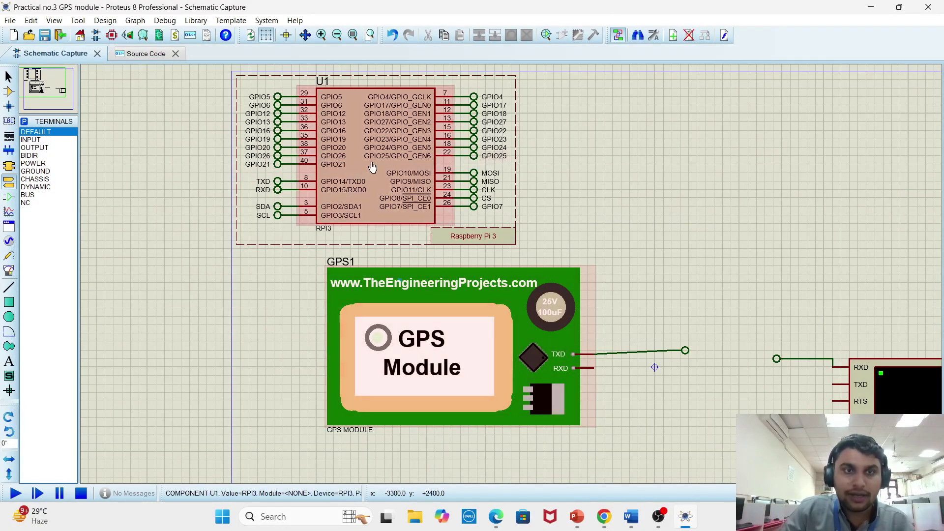
pyautogui.click(685, 352)
# Name the terminal on GPS1's TXD wire RXD using the Edit Terminal Label string list.
pyautogui.click(685, 352)
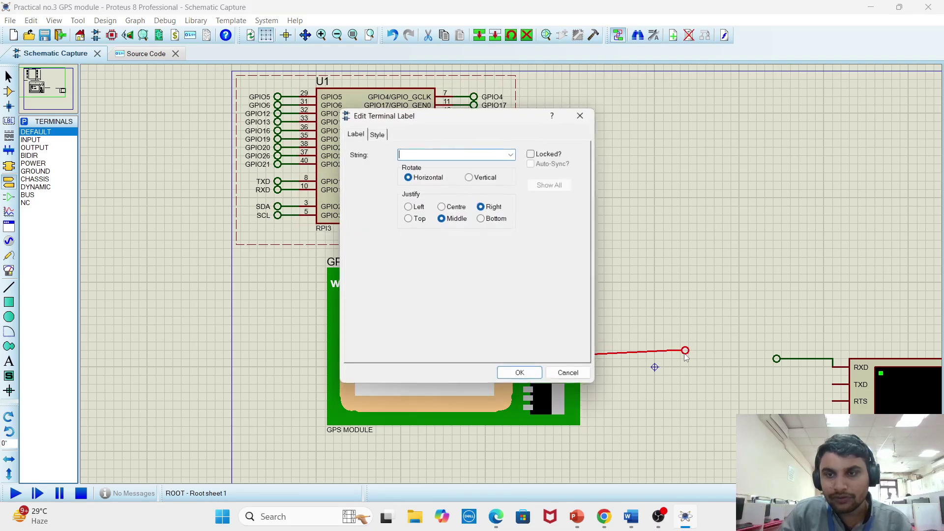
pyautogui.click(511, 154)
pyautogui.scroll(-5, 445, 296)
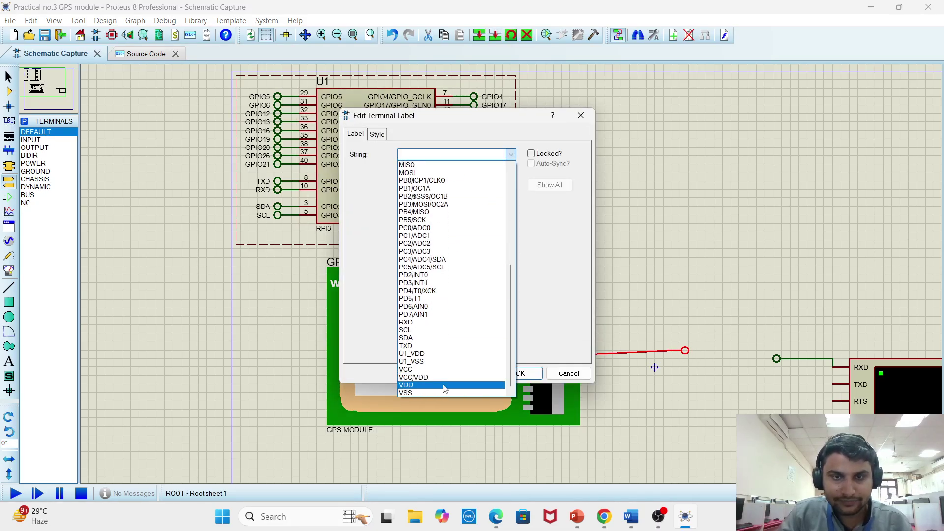
pyautogui.scroll(6, 434, 233)
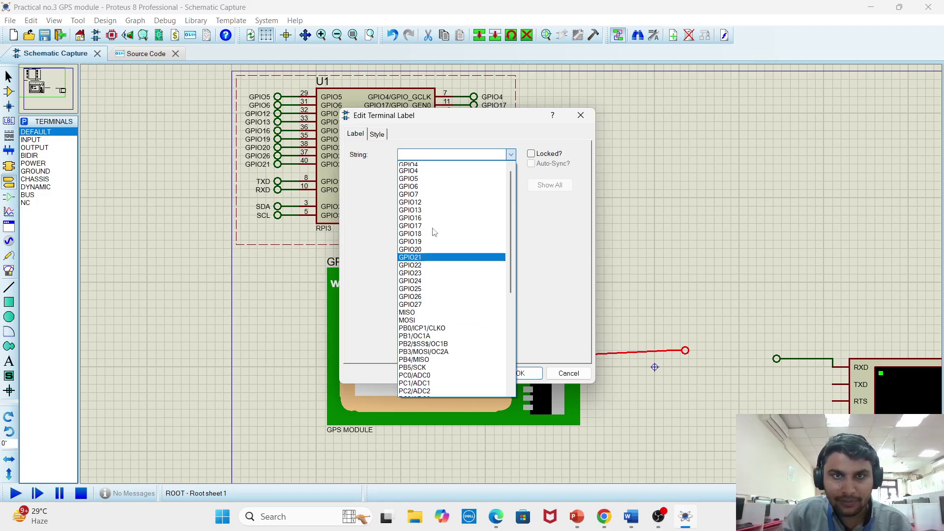
pyautogui.scroll(-6, 434, 232)
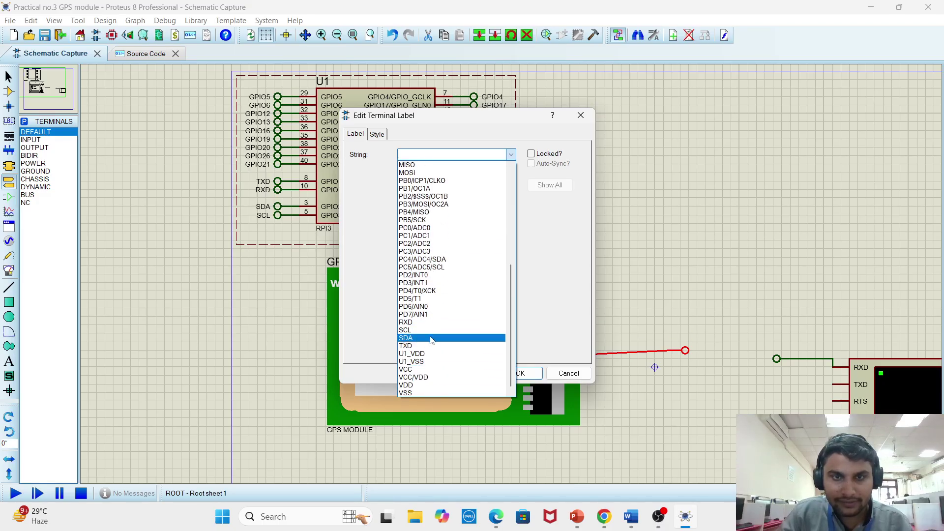
pyautogui.click(422, 322)
pyautogui.click(521, 374)
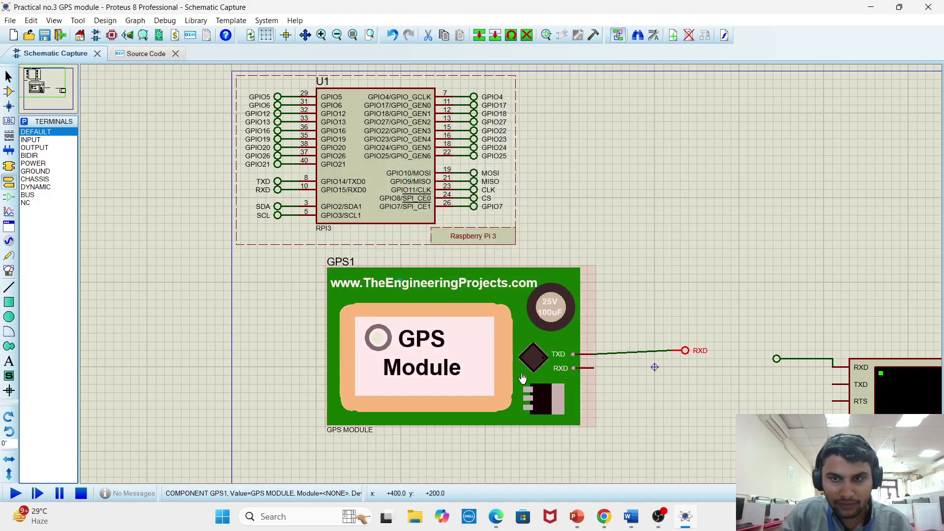
pyautogui.scroll(1, 754, 367)
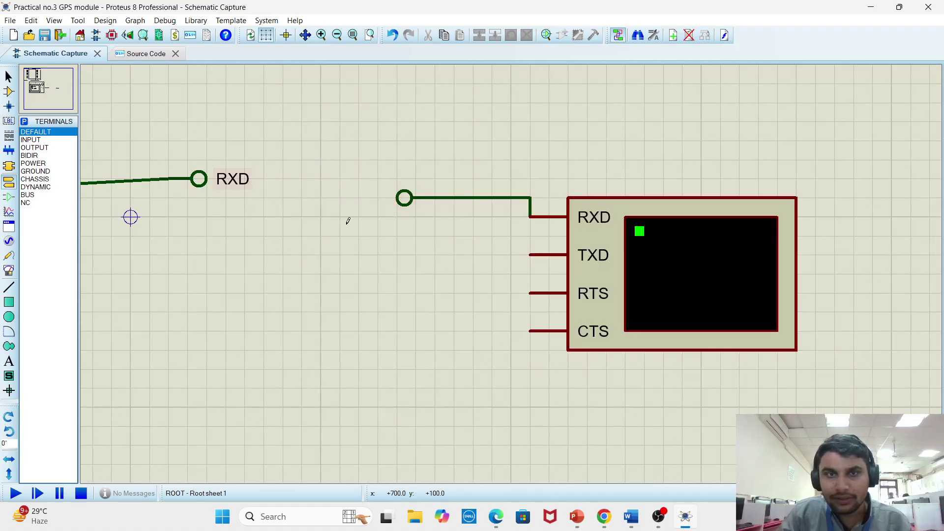
pyautogui.scroll(-2, 349, 220)
pyautogui.scroll(2, 543, 256)
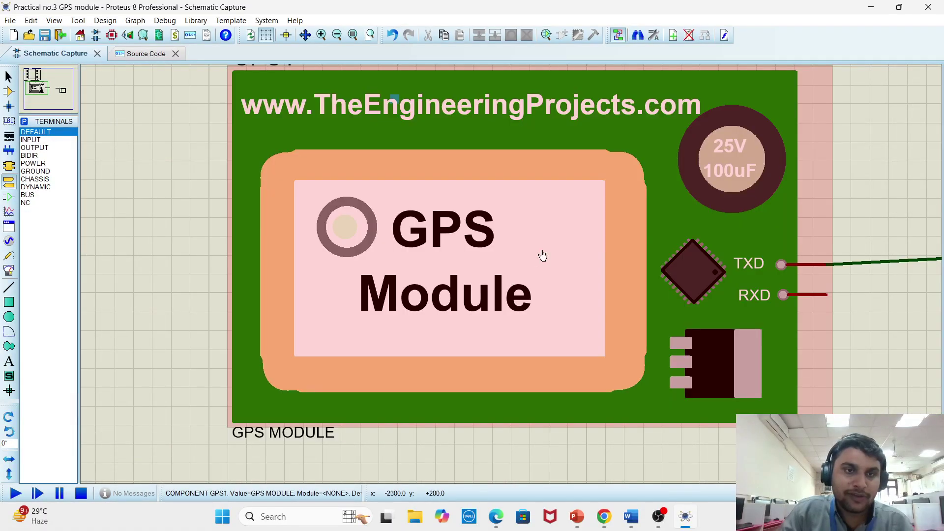
pyautogui.scroll(-1, 560, 243)
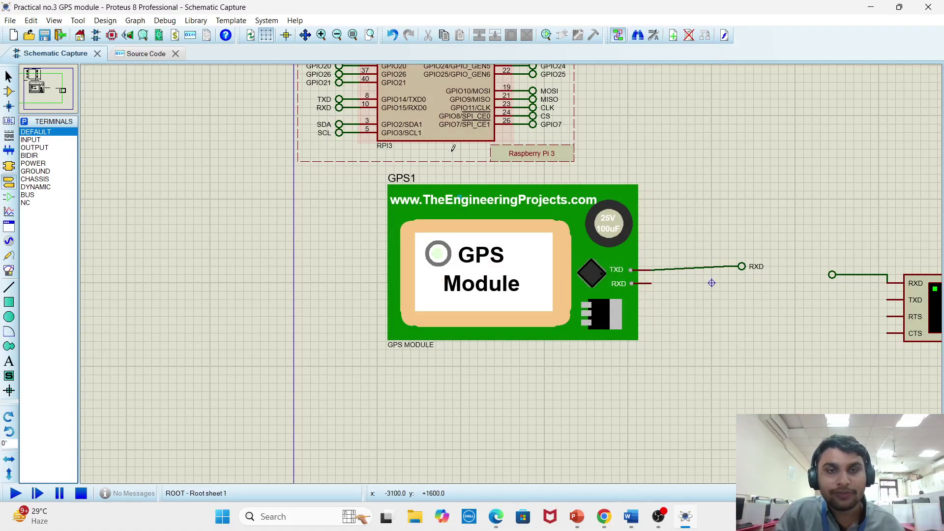
pyautogui.scroll(-1, 643, 278)
pyautogui.scroll(2, 511, 266)
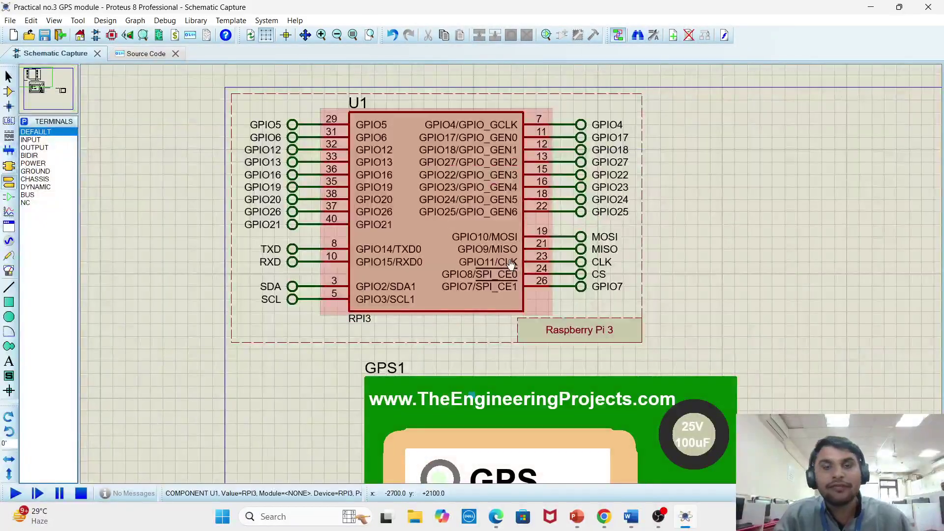
pyautogui.scroll(-2, 494, 200)
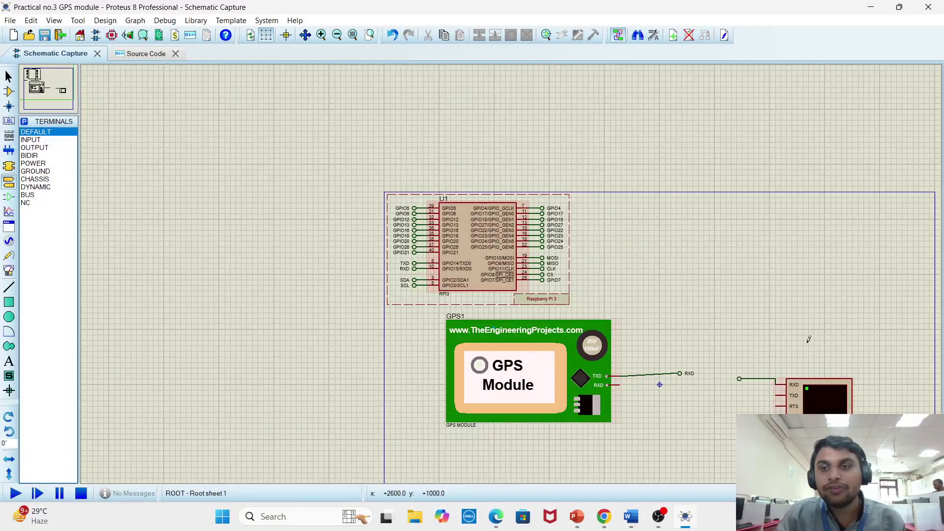
pyautogui.scroll(2, 655, 361)
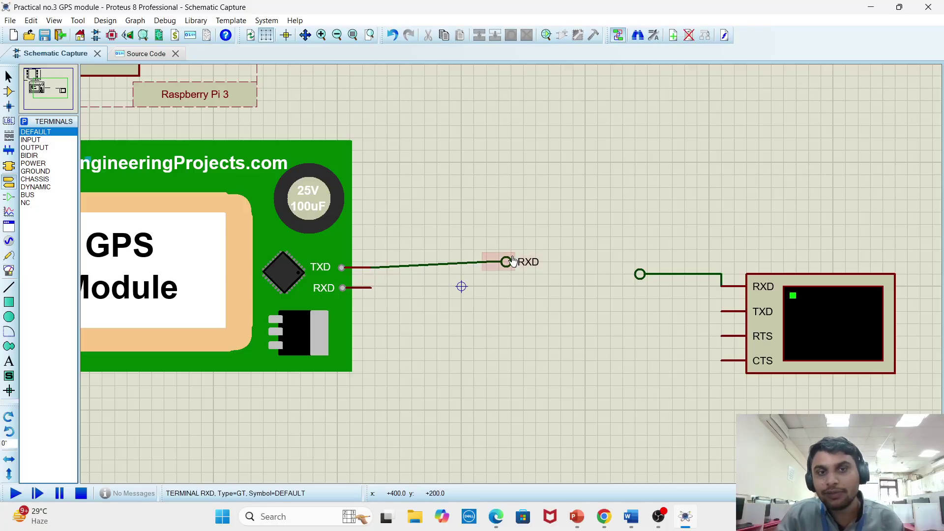
pyautogui.press('F7')
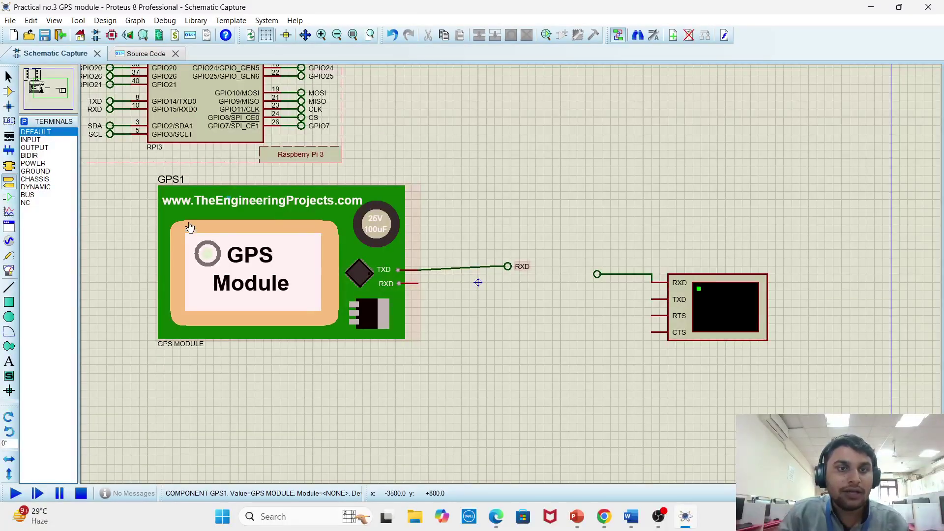
pyautogui.scroll(-2, 605, 247)
pyautogui.scroll(2, 480, 245)
pyautogui.scroll(-2, 244, 194)
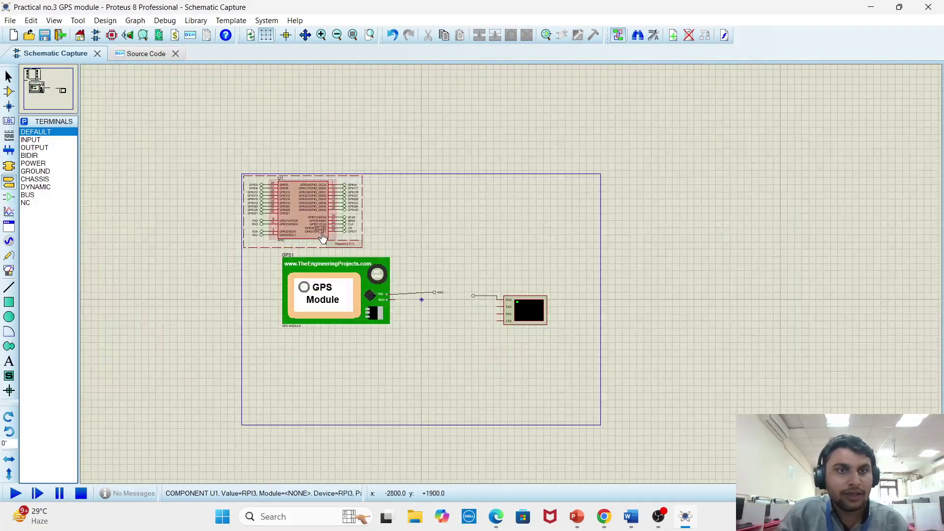
pyautogui.scroll(2, 433, 250)
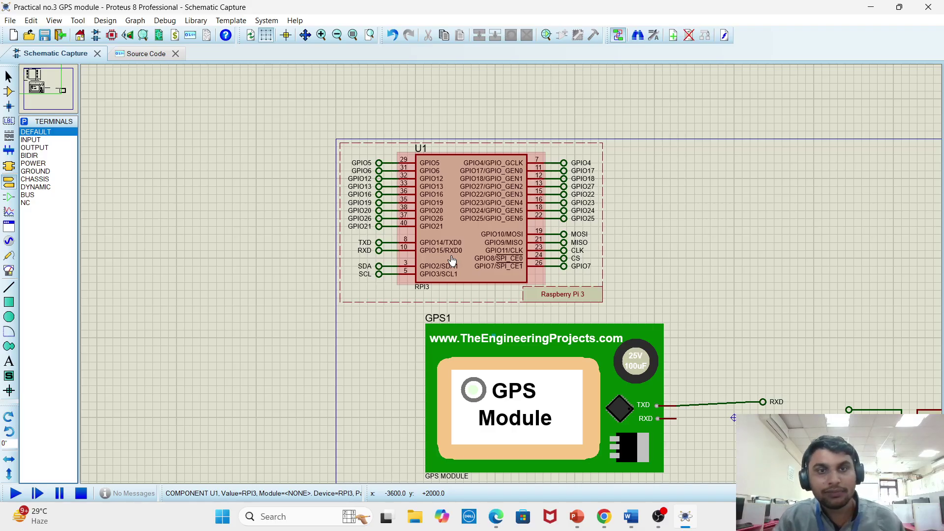
pyautogui.scroll(-1, 611, 260)
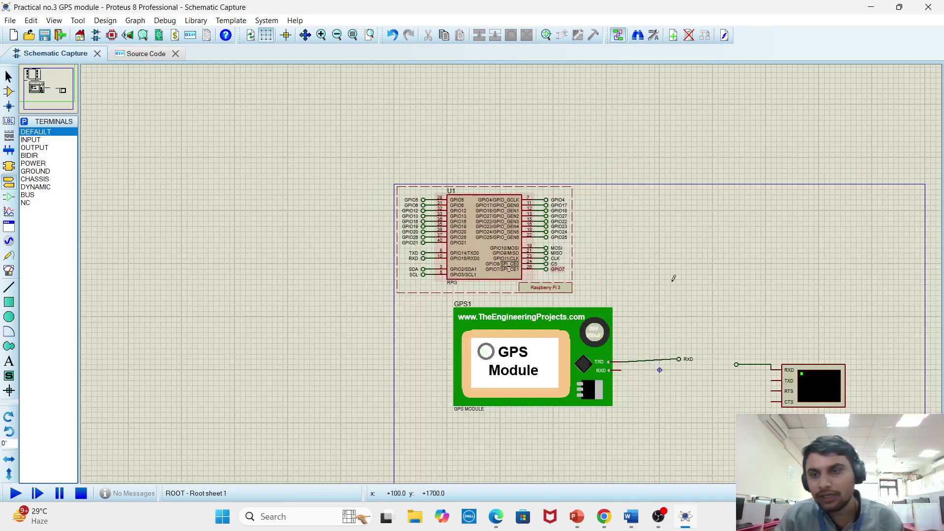
pyautogui.scroll(2, 675, 276)
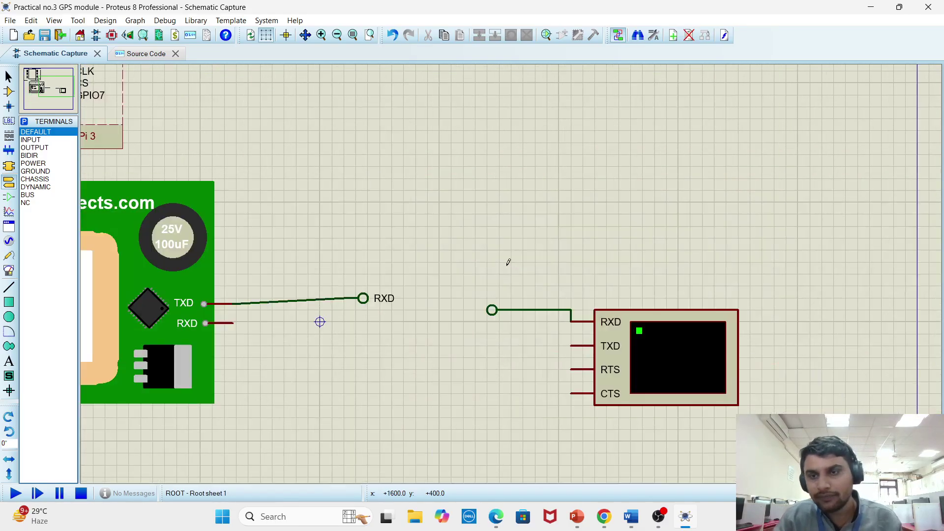
# Label the terminal on the Virtual Terminal's RXD wire TXD, correcting an initial SDA pick.
pyautogui.doubleClick(492, 310)
pyautogui.click(510, 155)
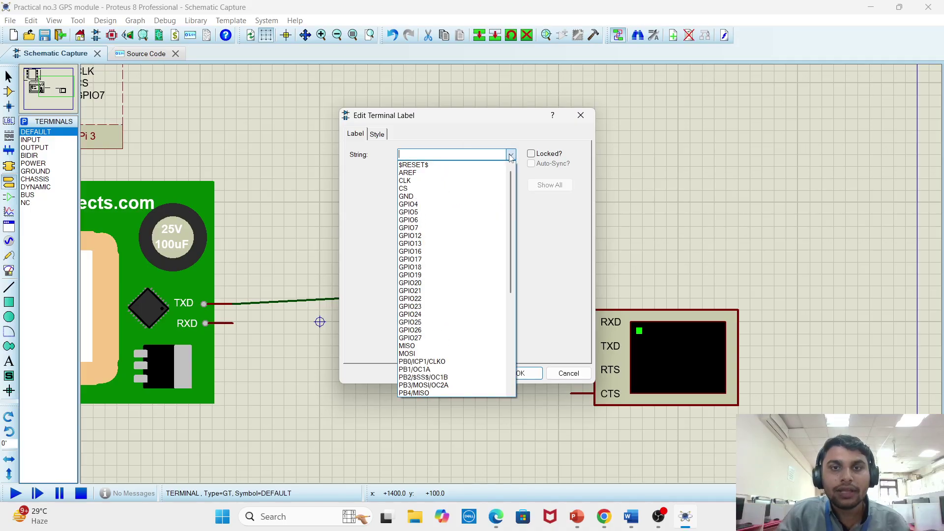
pyautogui.scroll(-3, 449, 344)
pyautogui.scroll(-4, 449, 350)
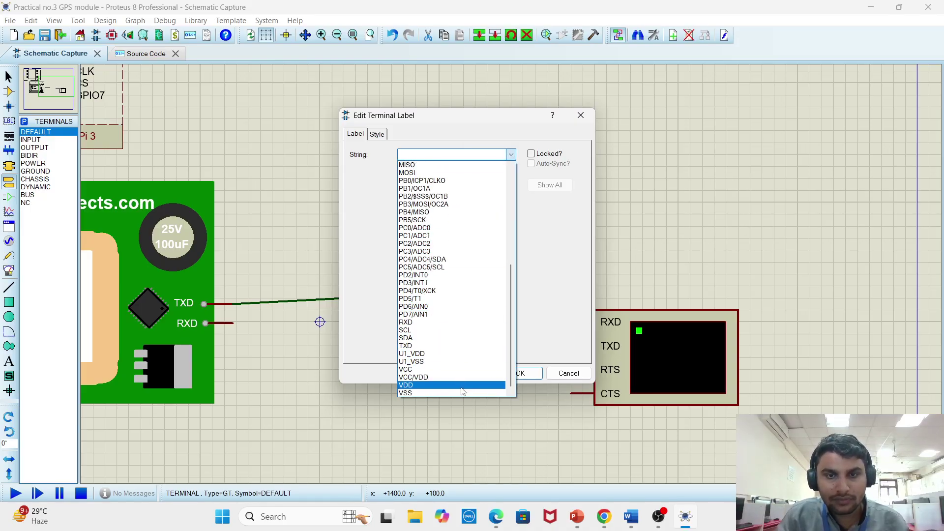
pyautogui.scroll(2, 455, 381)
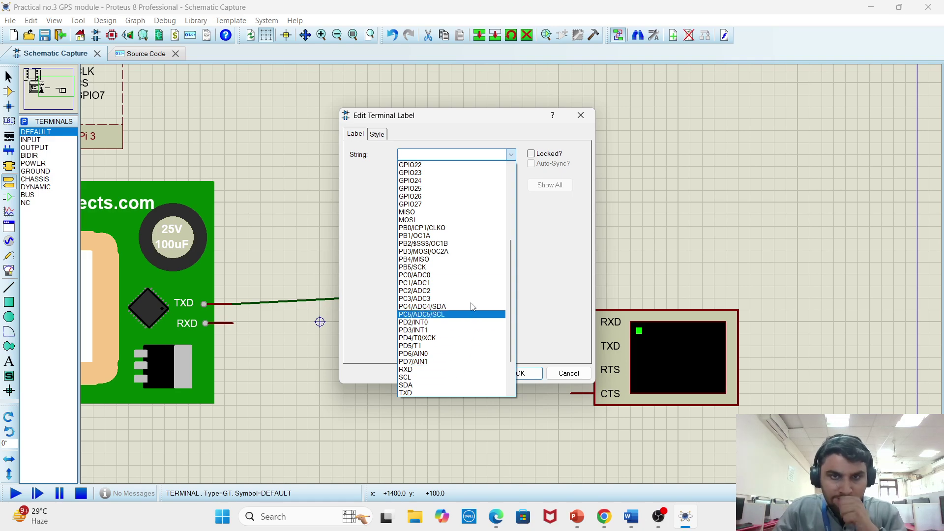
pyautogui.scroll(6, 460, 280)
pyautogui.scroll(-8, 462, 325)
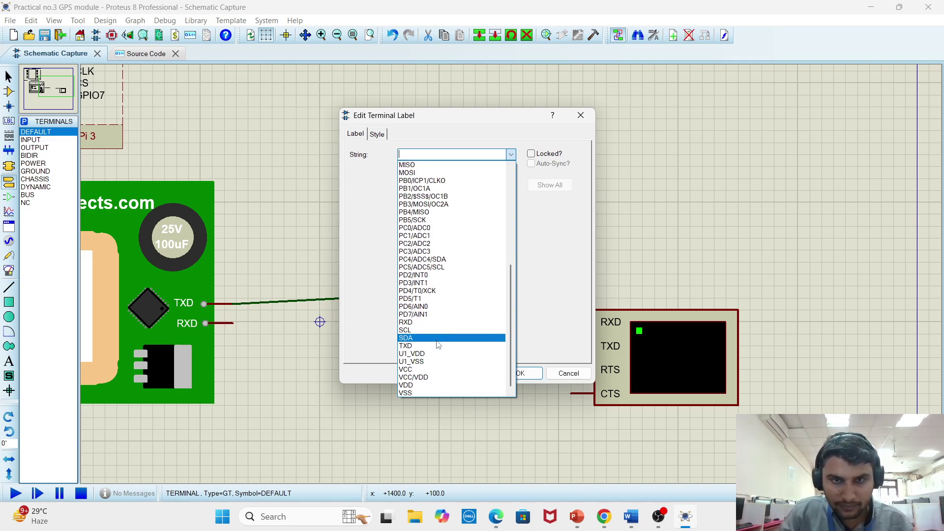
pyautogui.click(439, 338)
pyautogui.click(512, 156)
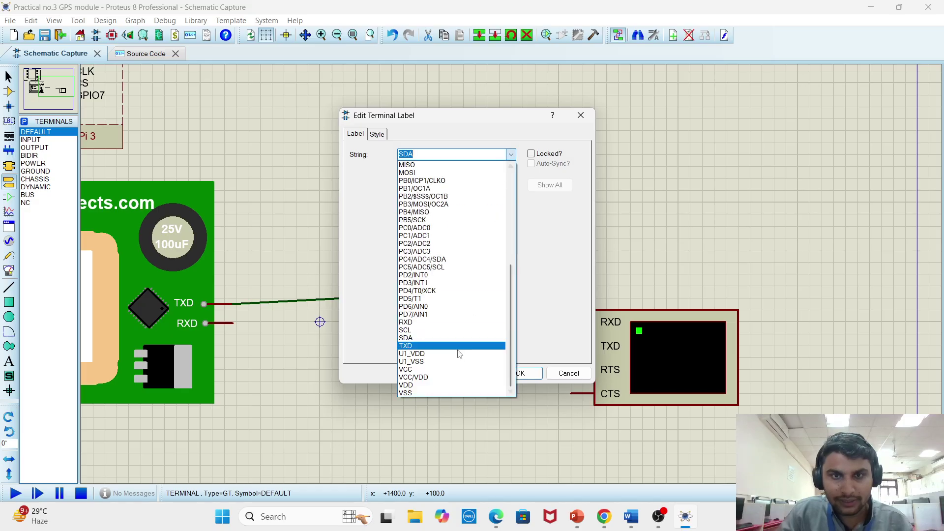
pyautogui.click(456, 349)
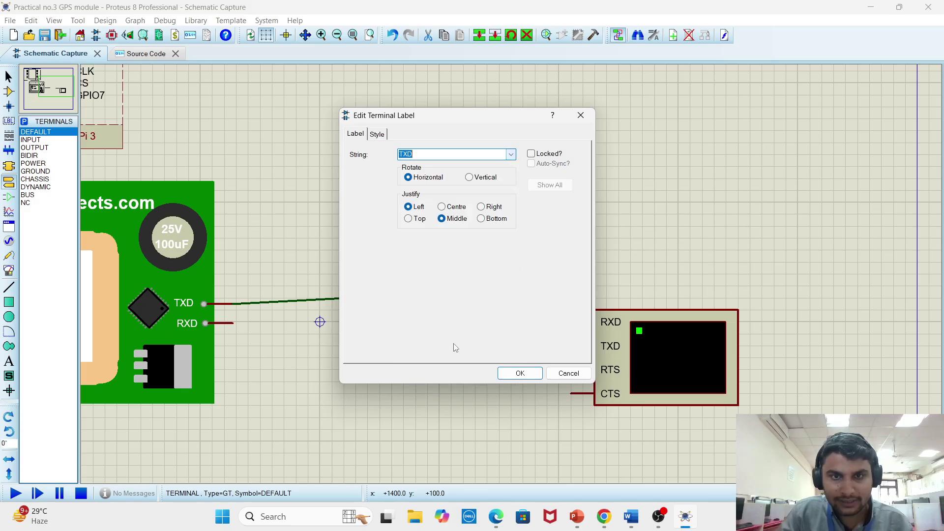
pyautogui.click(516, 372)
pyautogui.scroll(-2, 481, 354)
pyautogui.scroll(2, 512, 266)
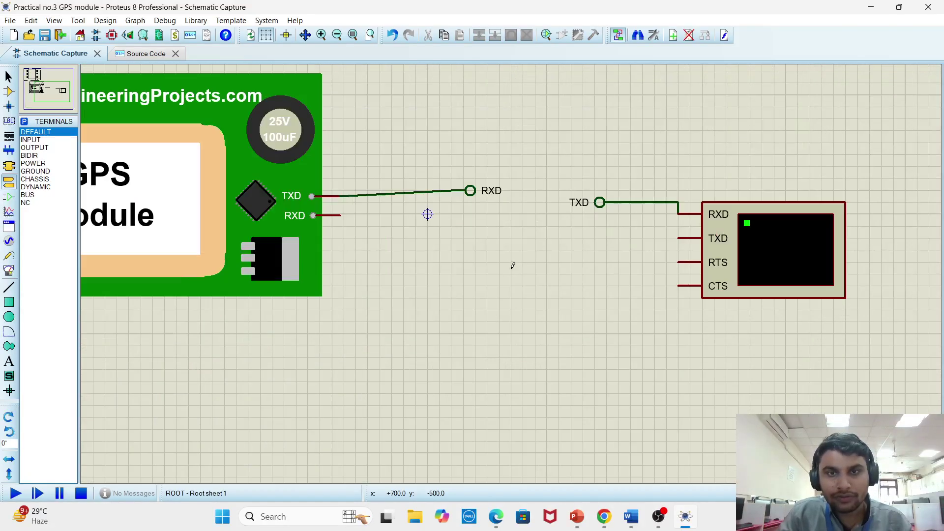
pyautogui.scroll(-1, 519, 251)
# Empty main.py in Source Code with Ctrl+A and Delete, then bring up the IOT journal in Word.
pyautogui.click(144, 55)
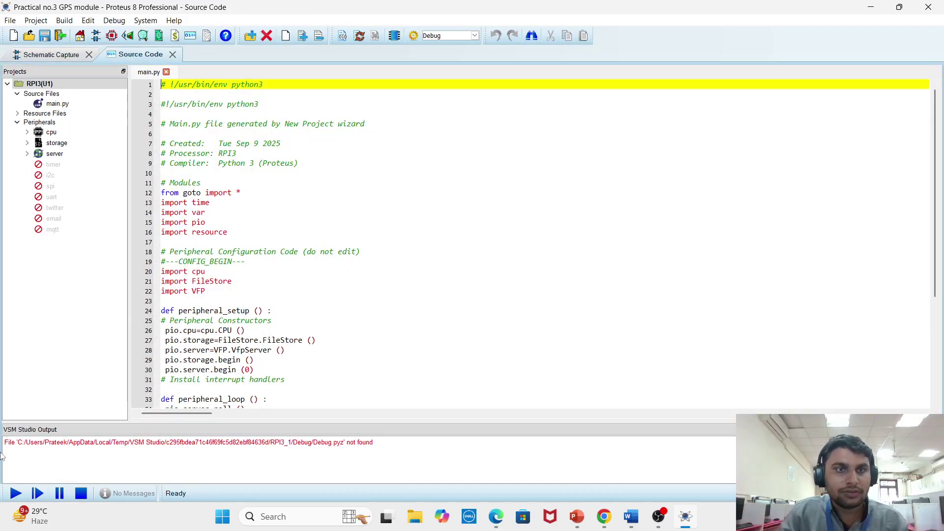
pyautogui.click(307, 390)
pyautogui.hotkey('ctrl', 'a')
pyautogui.press('Delete')
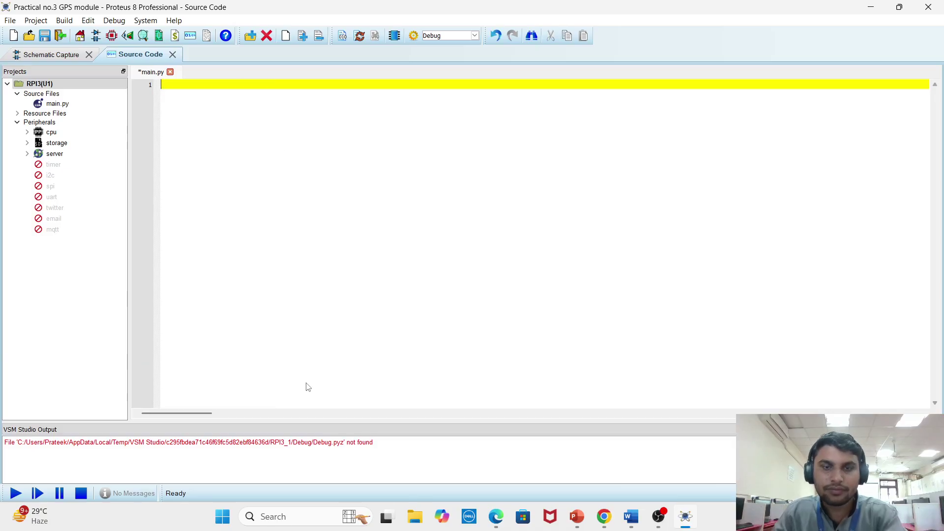
pyautogui.click(628, 521)
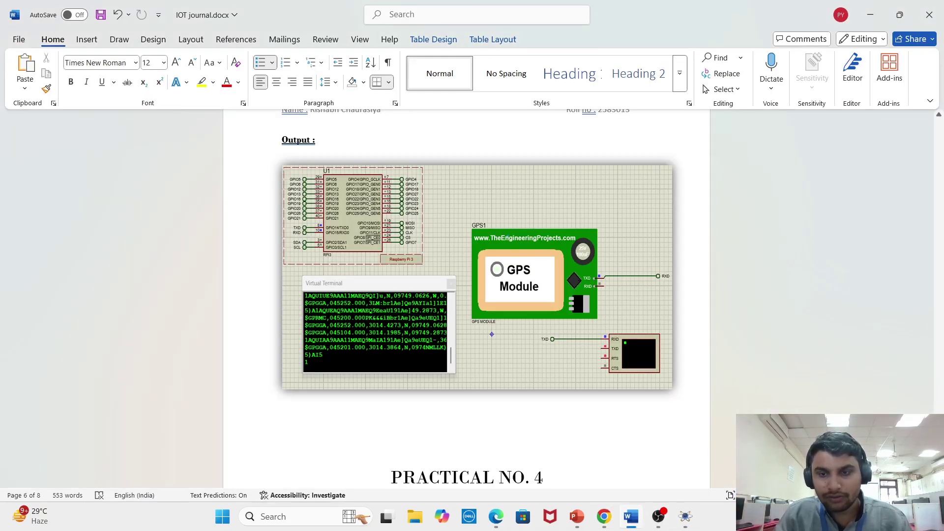
# Copy the Practical No. 3 Python code from the IOT journal and return to Proteus main.py.
pyautogui.hotkey('alt', 'Tab')
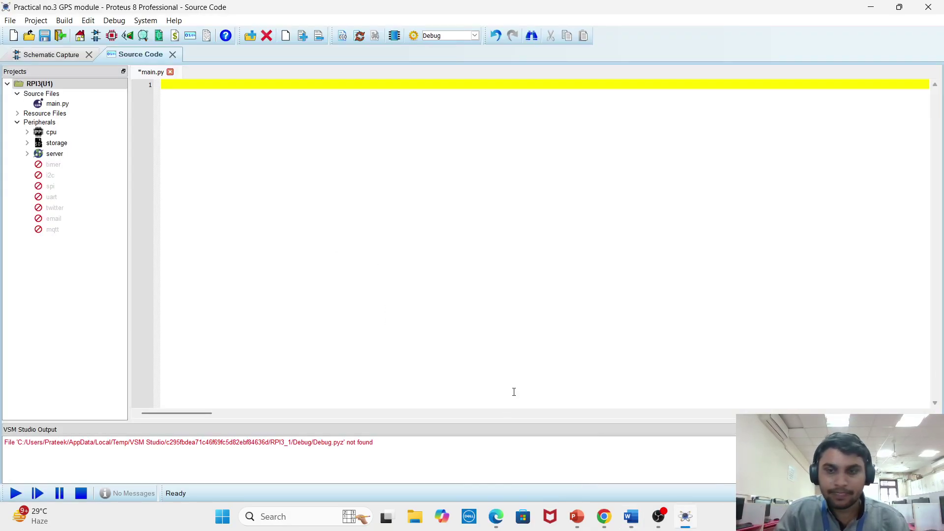
pyautogui.click(631, 517)
pyautogui.scroll(5, 391, 248)
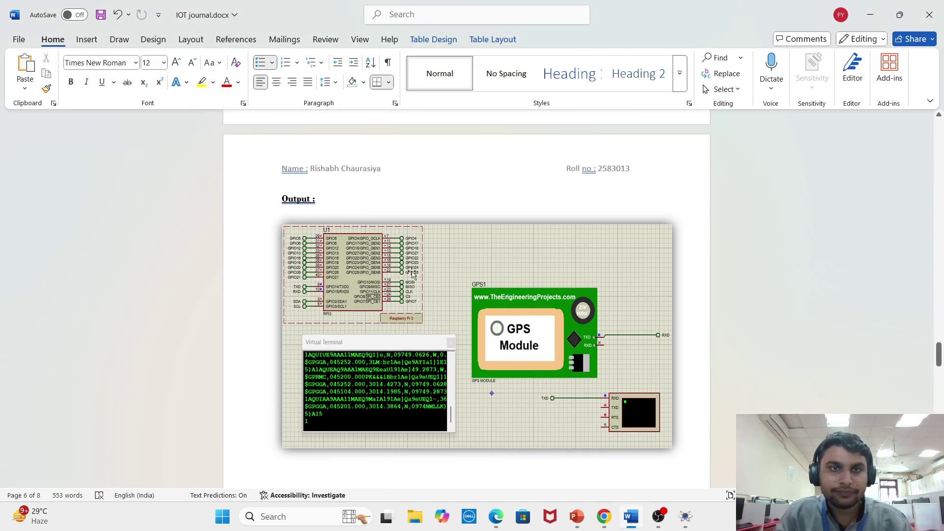
pyautogui.scroll(10, 392, 236)
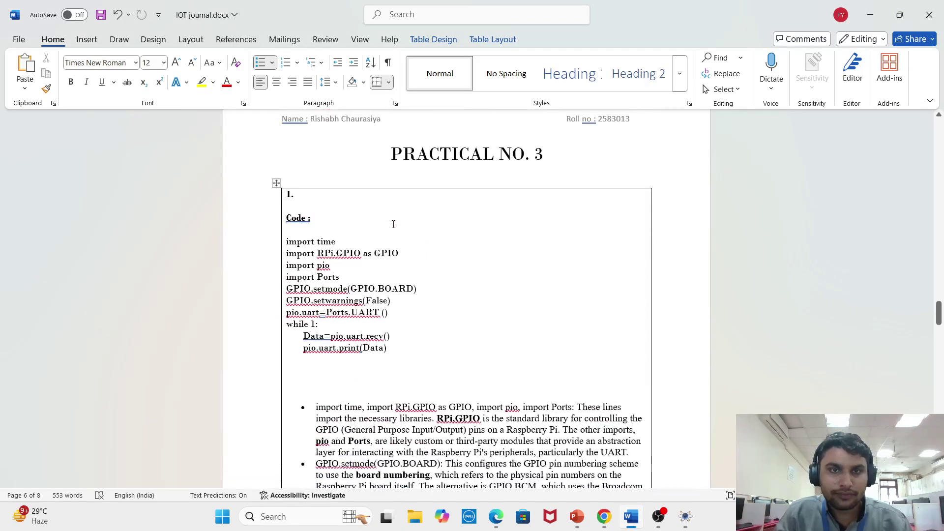
pyautogui.moveTo(391, 348); pyautogui.dragTo(295, 247)
pyautogui.hotkey('ctrl', 'c')
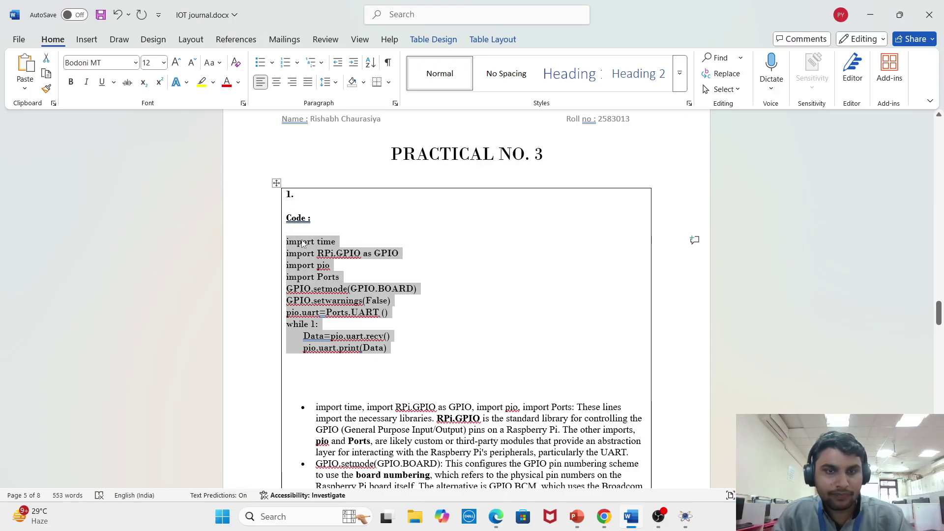
pyautogui.hotkey('alt', 'Tab')
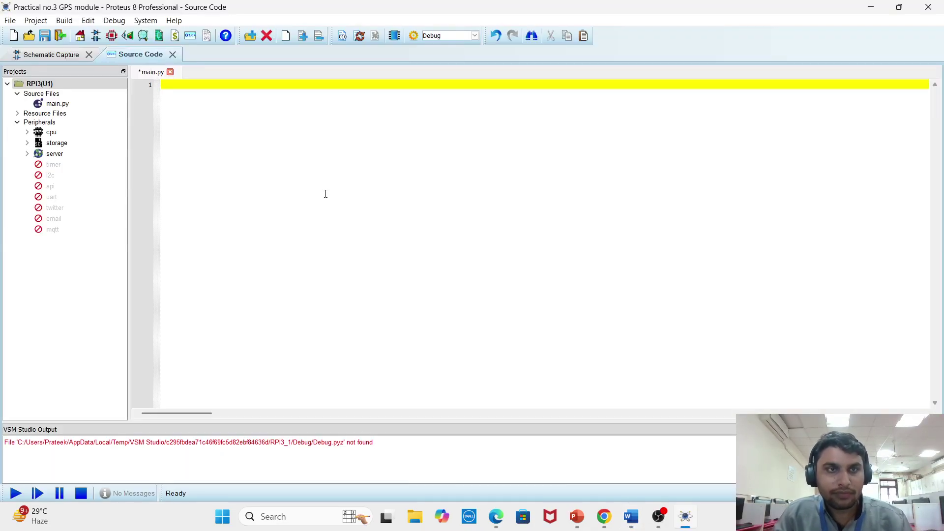
# Paste the ten-line UART script into main.py, run the simulation and view its error log.
pyautogui.hotkey('ctrl', 'v')
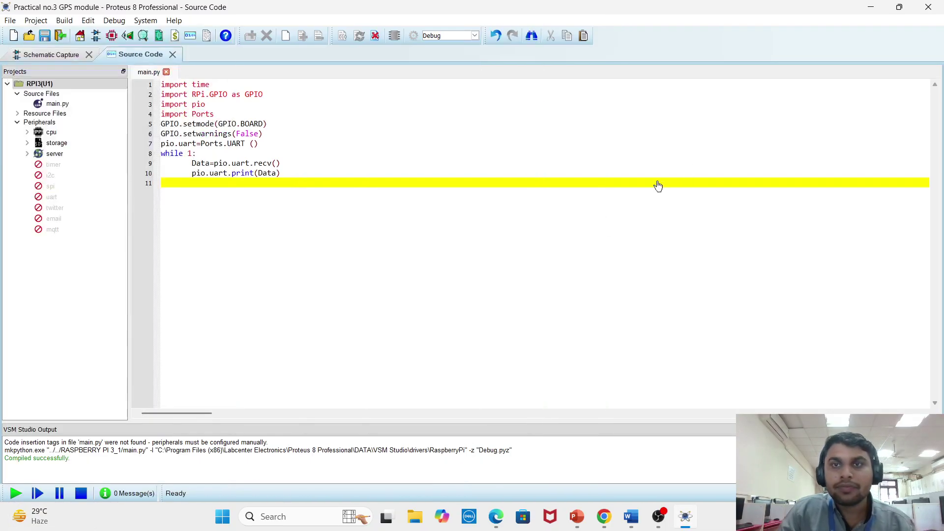
pyautogui.click(16, 493)
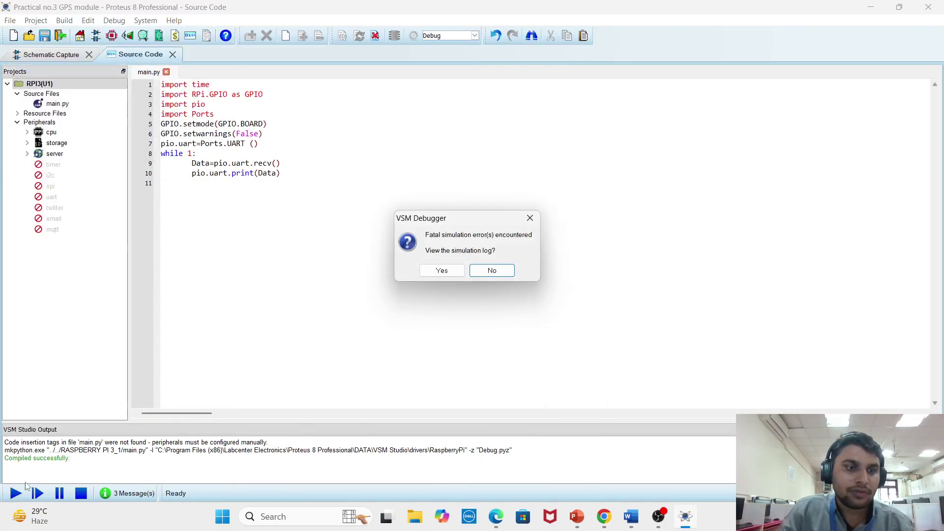
pyautogui.click(432, 272)
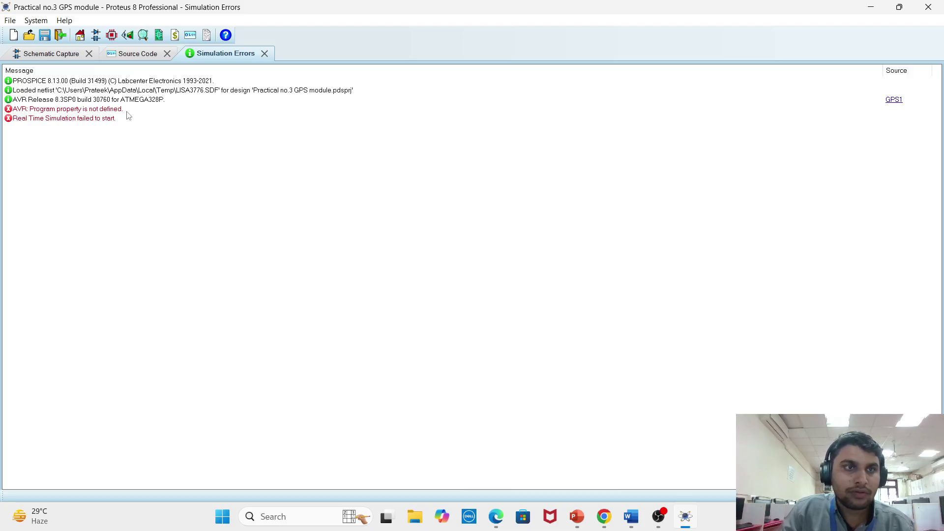
# Compare the 'Program property is not defined' and failed-start errors with main.py's import, GPIO and pio.uart lines.
pyautogui.click(99, 112)
pyautogui.click(99, 120)
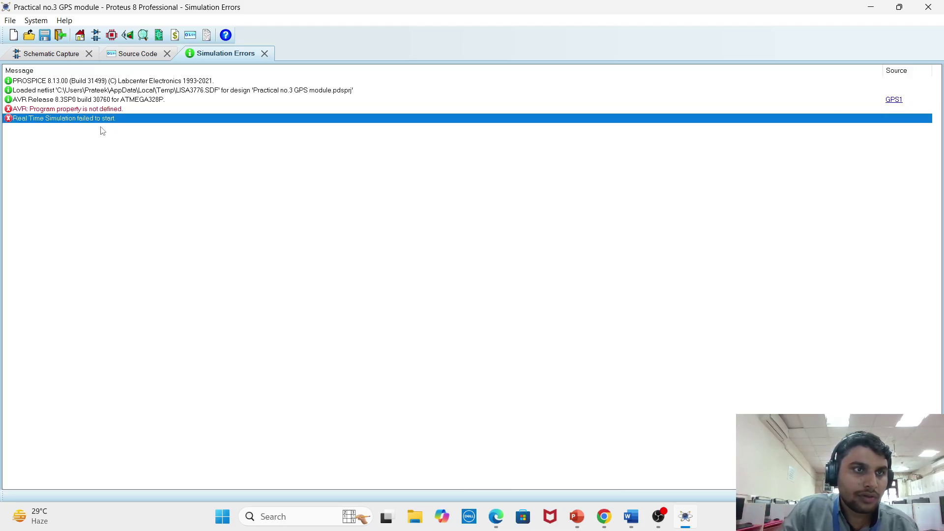
pyautogui.click(134, 55)
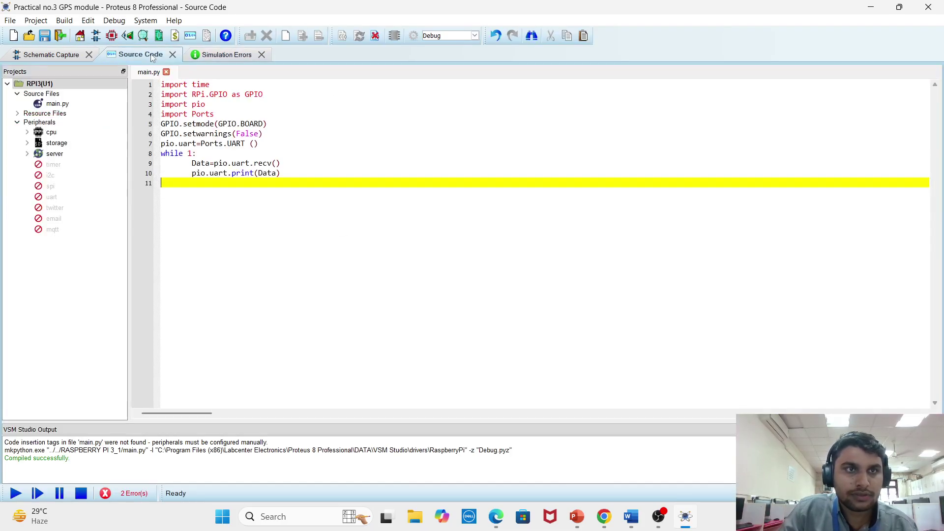
pyautogui.click(305, 173)
pyautogui.click(275, 103)
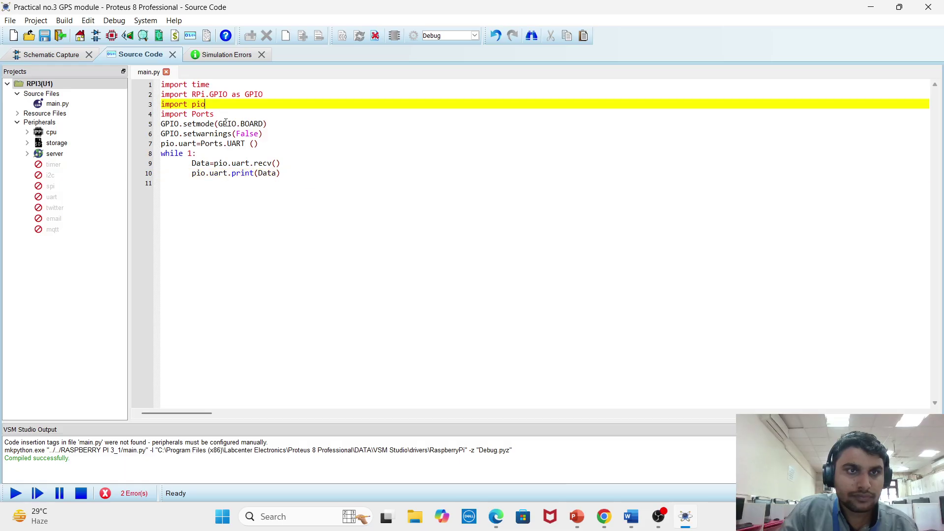
pyautogui.click(275, 134)
pyautogui.click(264, 123)
pyautogui.click(283, 141)
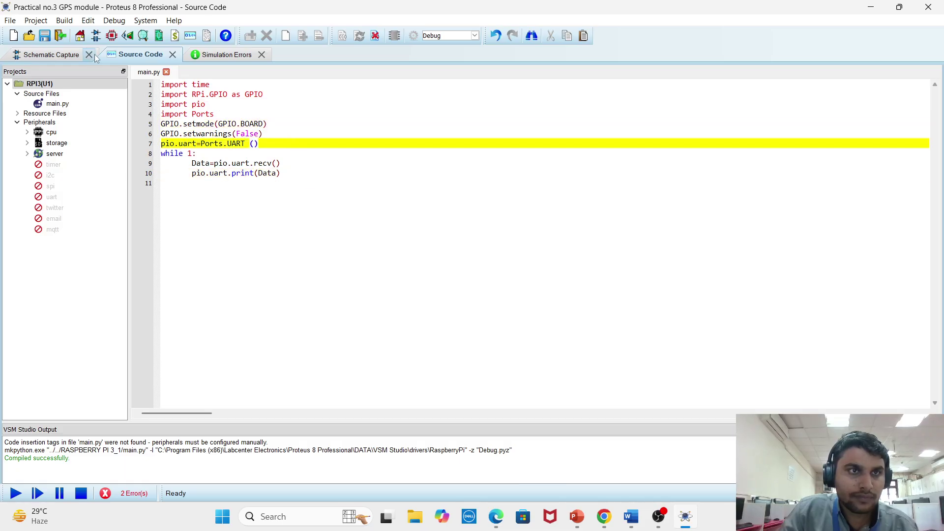
# Recheck the Simulation Errors list and main.py, then return to the GPS module schematic.
pyautogui.click(222, 55)
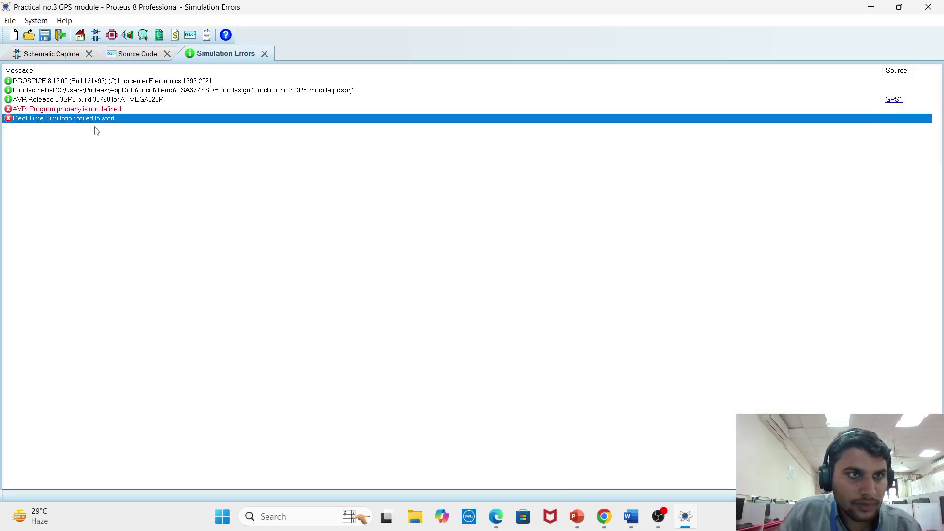
pyautogui.click(97, 152)
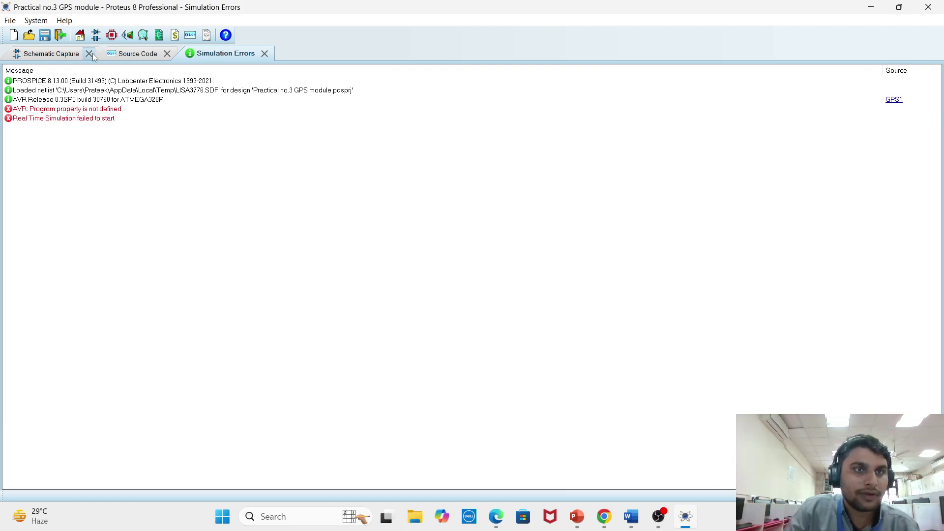
pyautogui.click(136, 54)
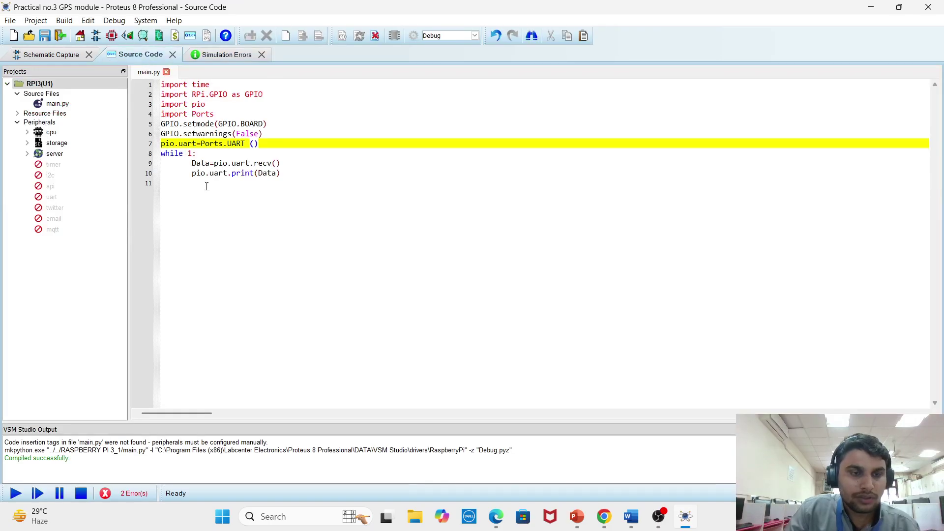
pyautogui.click(51, 55)
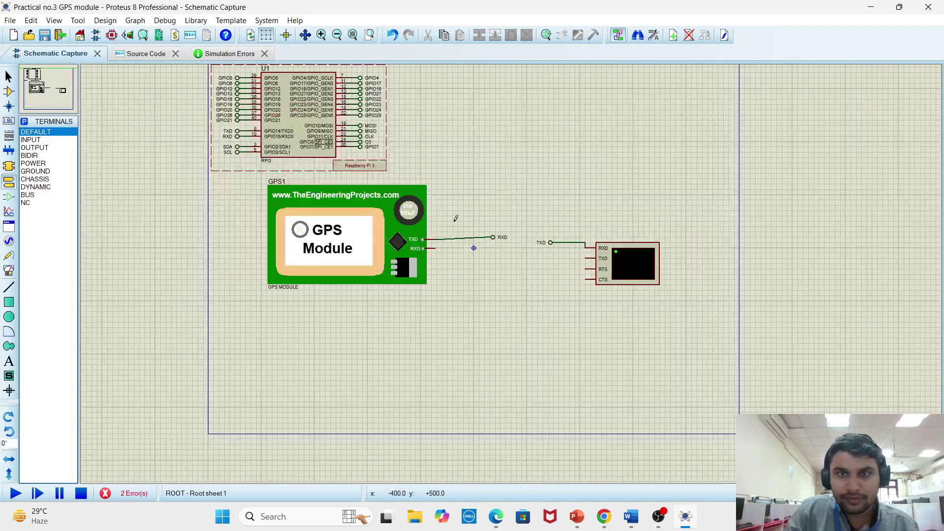
# Glance again at the error list and main.py, then select the GPS1 module on the schematic.
pyautogui.scroll(2, 456, 218)
pyautogui.scroll(-2, 512, 271)
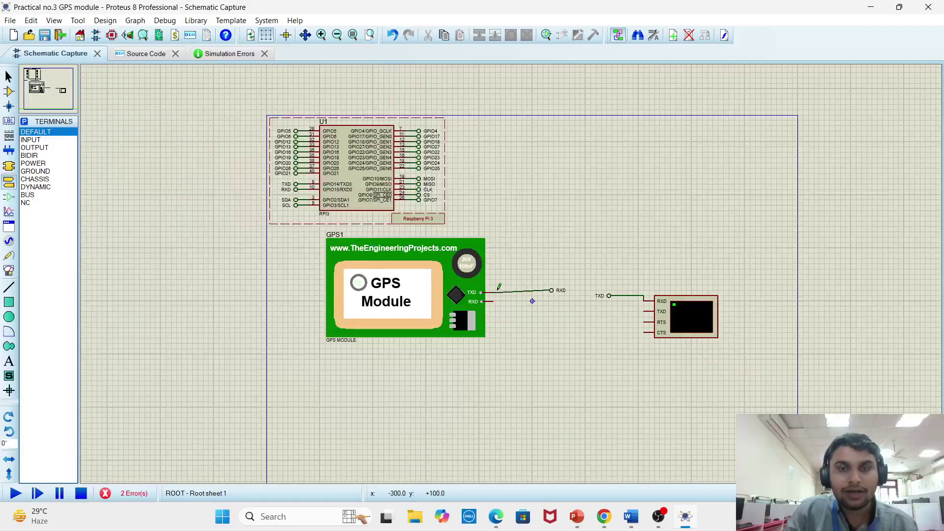
pyautogui.click(233, 54)
pyautogui.click(145, 53)
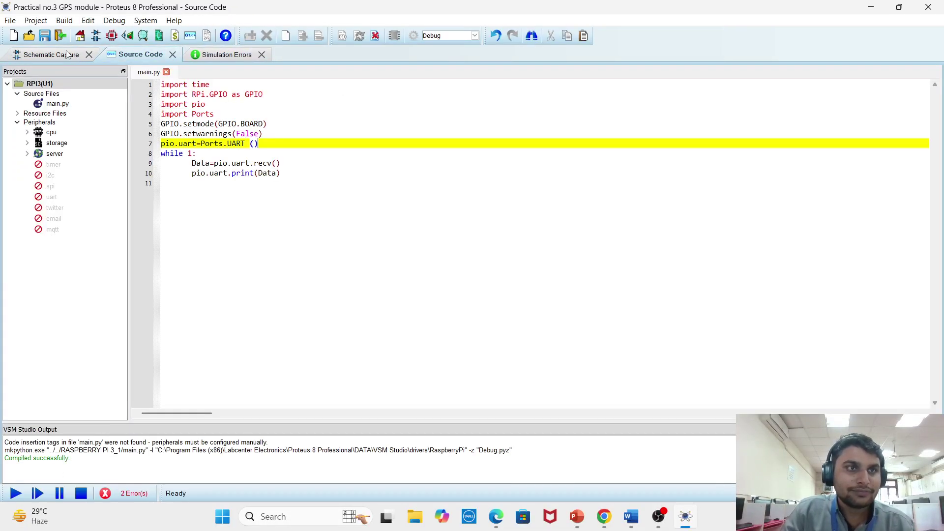
pyautogui.click(69, 54)
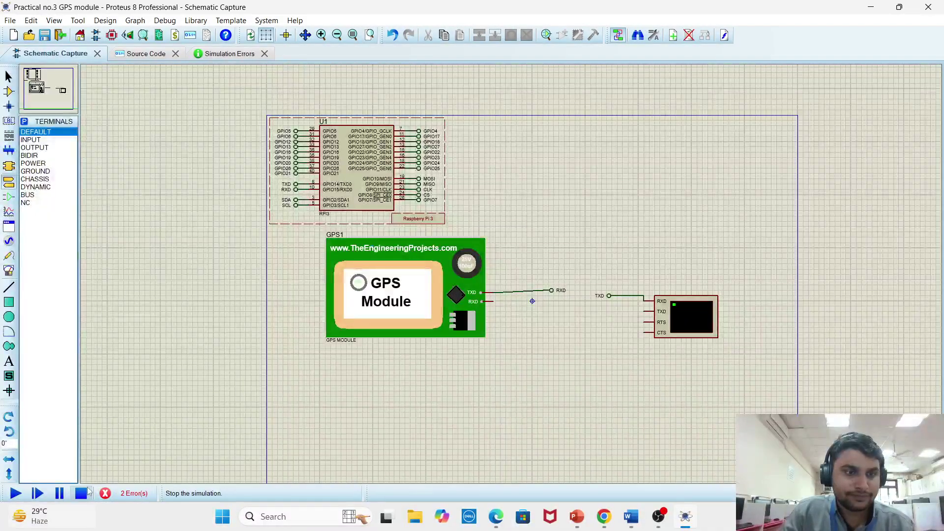
pyautogui.scroll(2, 512, 271)
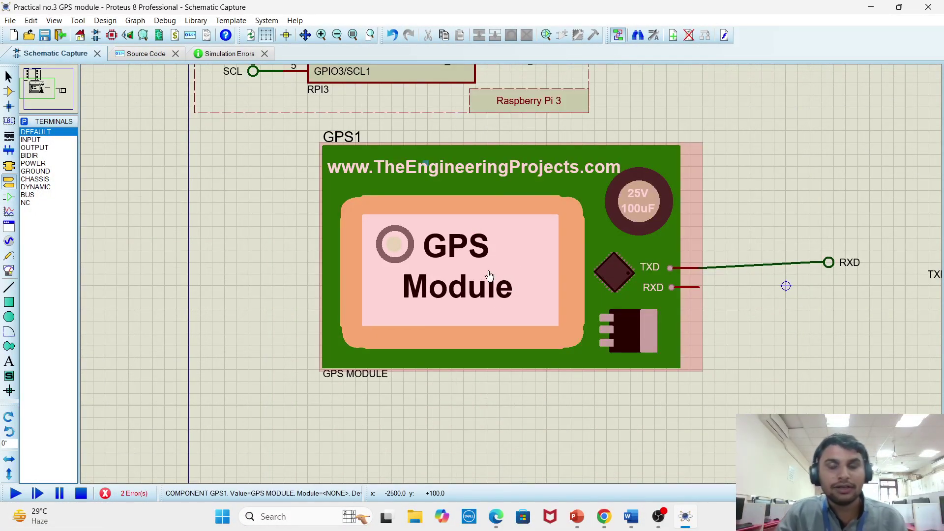
pyautogui.scroll(-1, 492, 276)
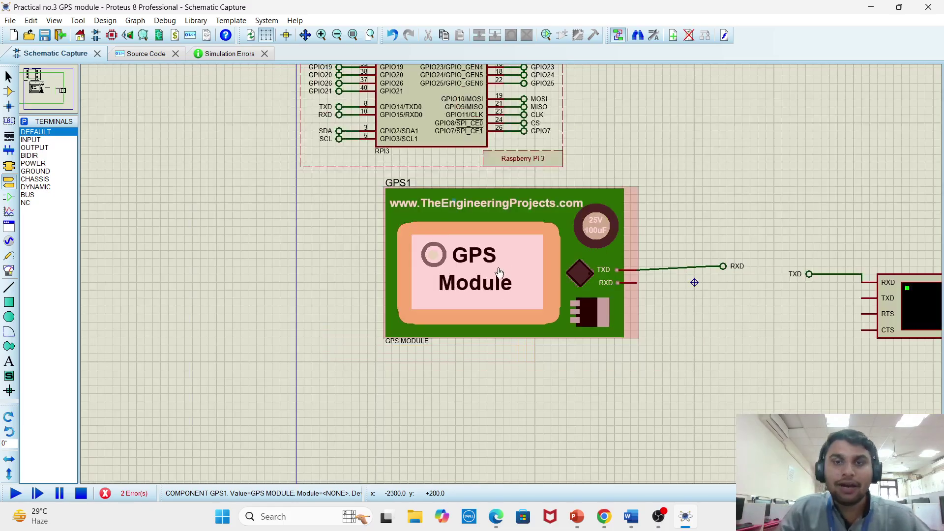
pyautogui.click(490, 262)
# Open GPS1's Edit Component dialog twice, leaving the CLKDIV8 choices unchanged and closing it.
pyautogui.doubleClick(488, 261)
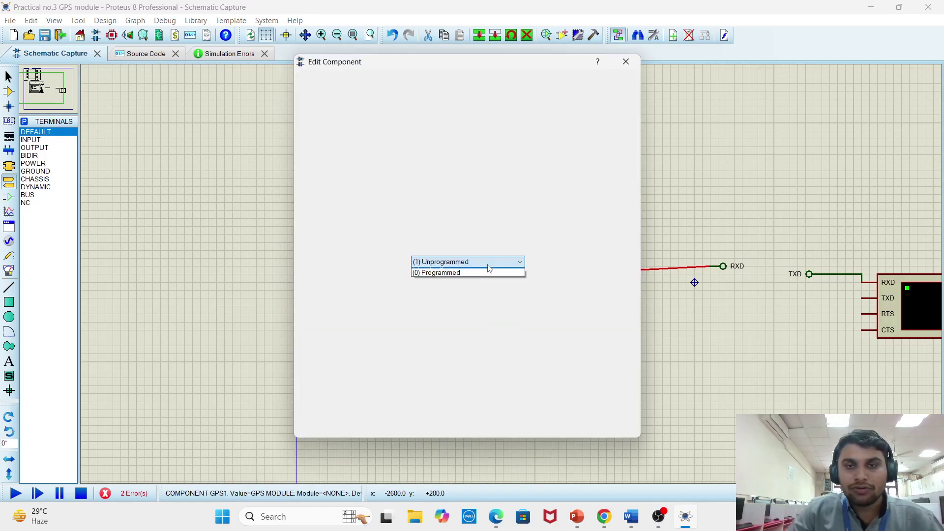
pyautogui.click(637, 64)
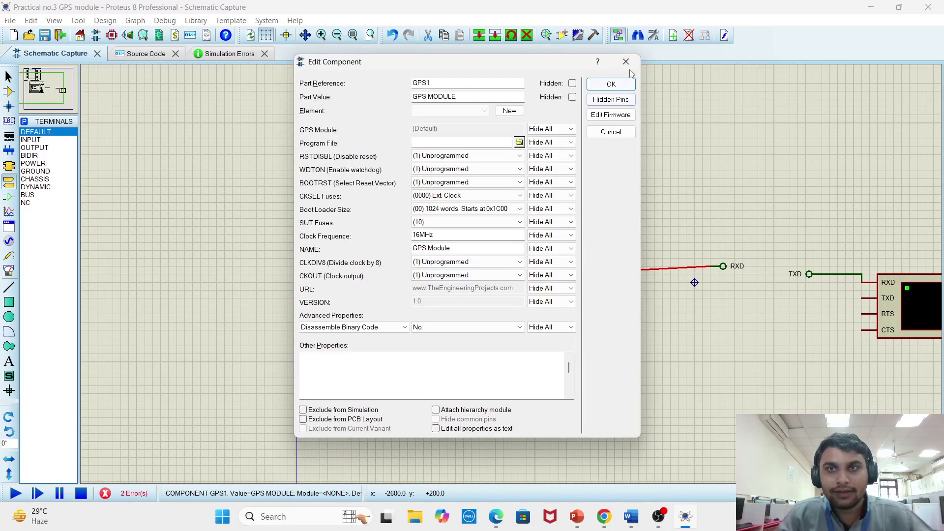
pyautogui.click(611, 84)
pyautogui.click(491, 258)
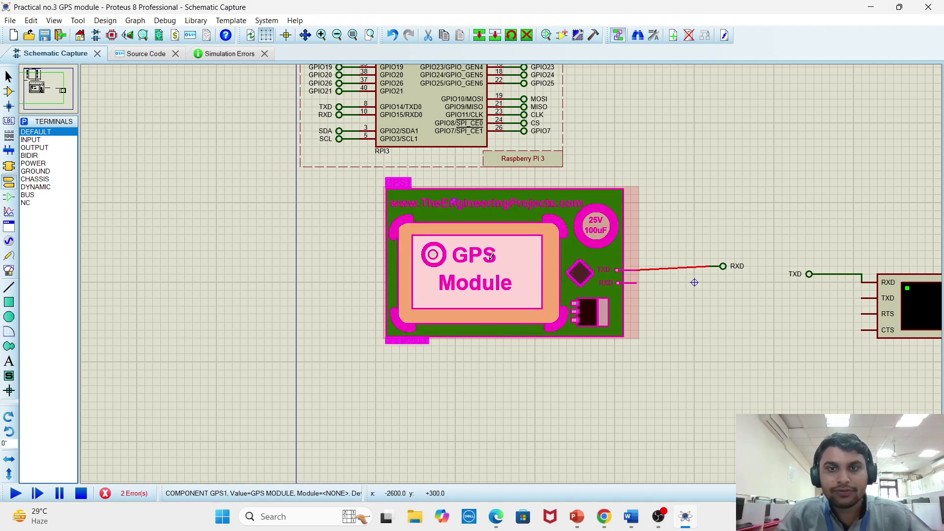
pyautogui.doubleClick(490, 257)
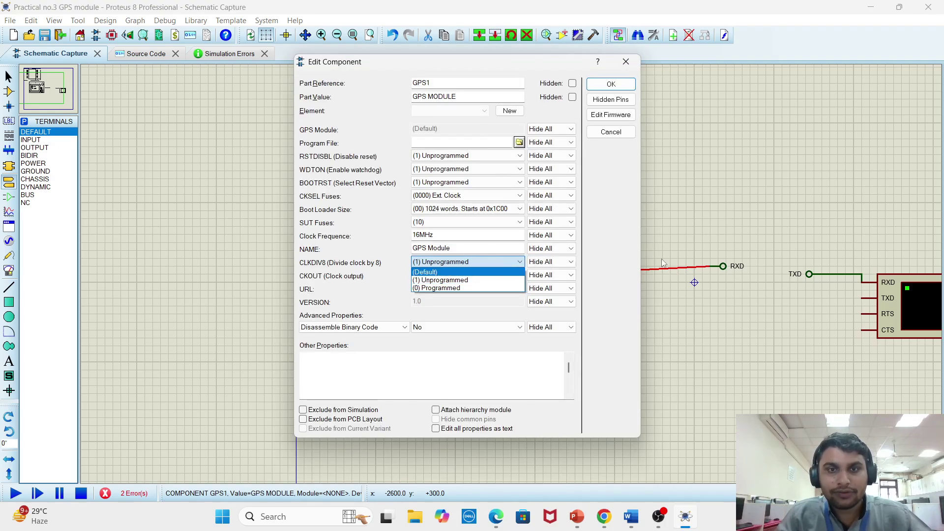
pyautogui.click(697, 187)
pyautogui.click(631, 62)
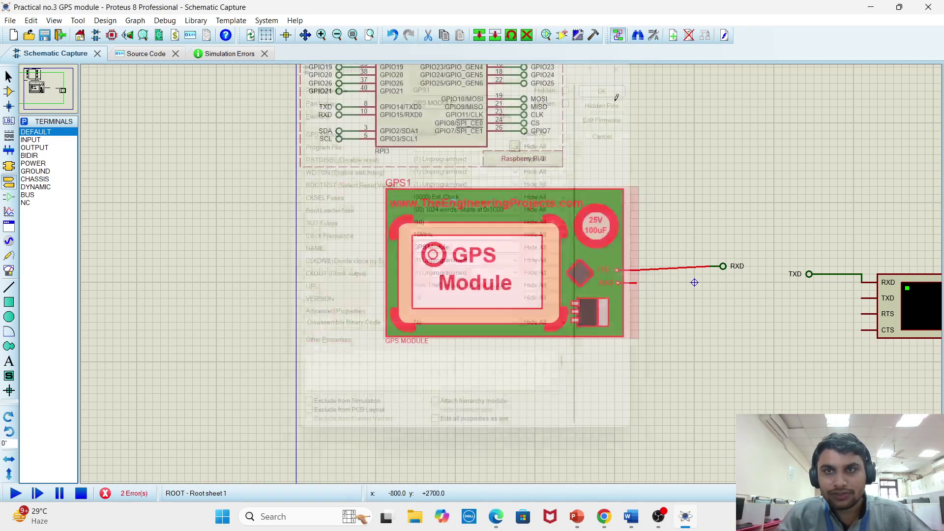
# Reopen GPS1's properties and browse for its Program File.
pyautogui.doubleClick(490, 260)
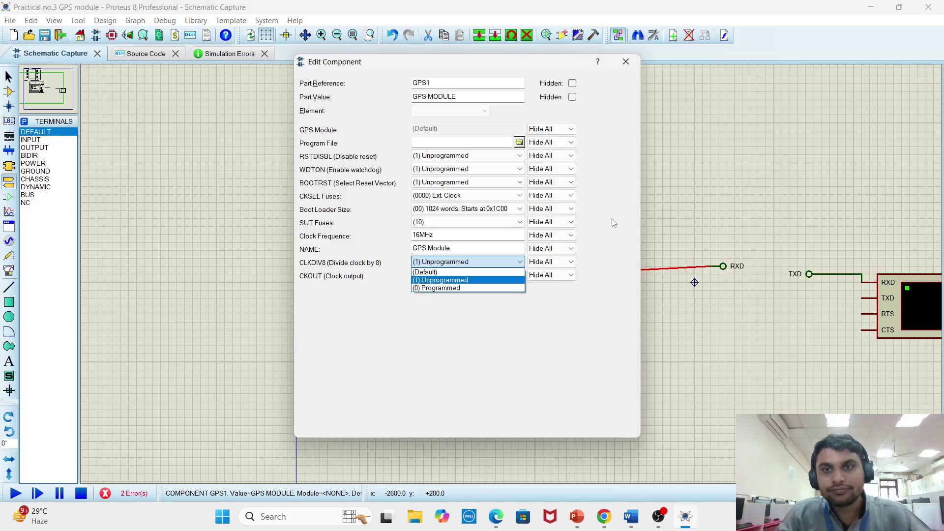
pyautogui.click(699, 188)
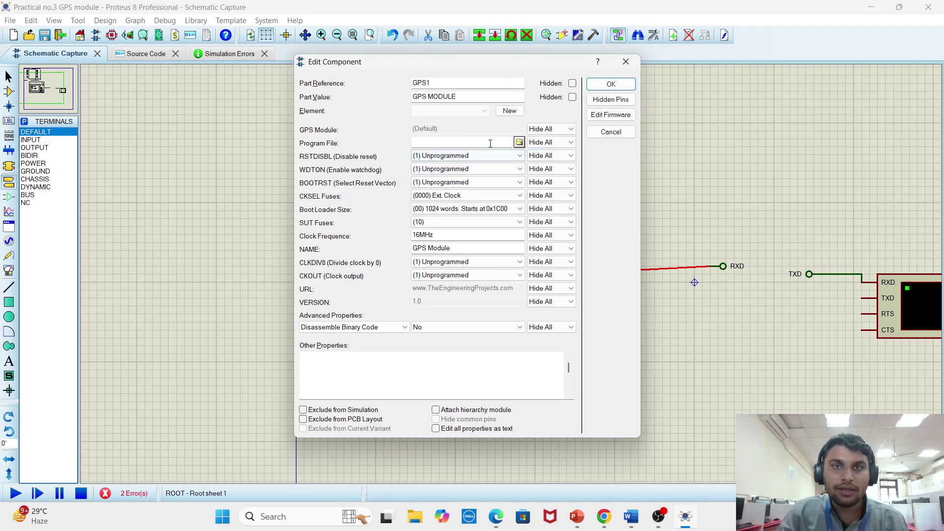
pyautogui.click(520, 143)
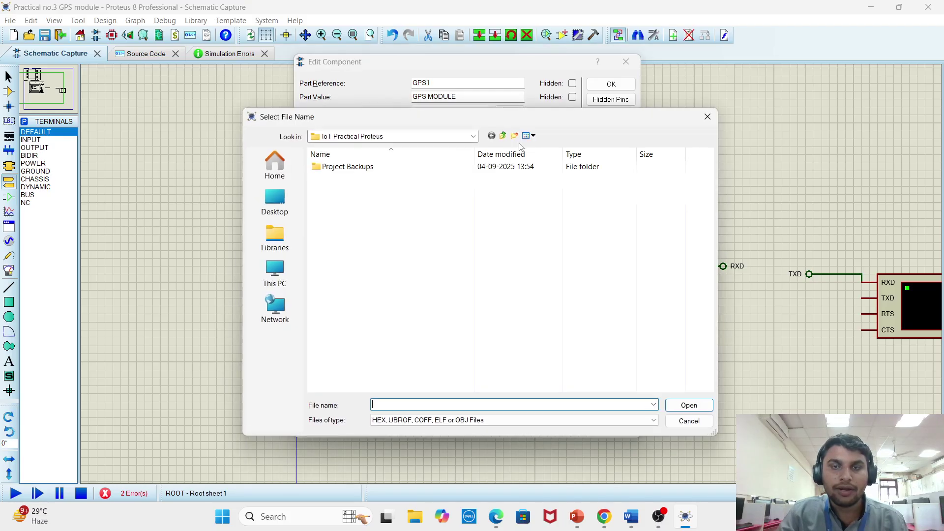
# Load GpsTEP.HEX from Downloads > GPS Library for Proteus (1) as GPS1's program file, then confirm.
pyautogui.click(276, 276)
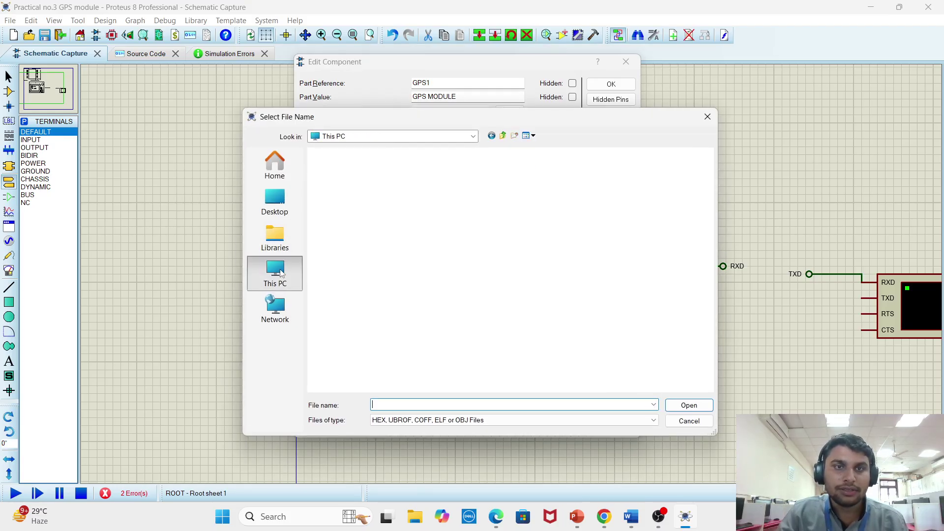
pyautogui.click(280, 209)
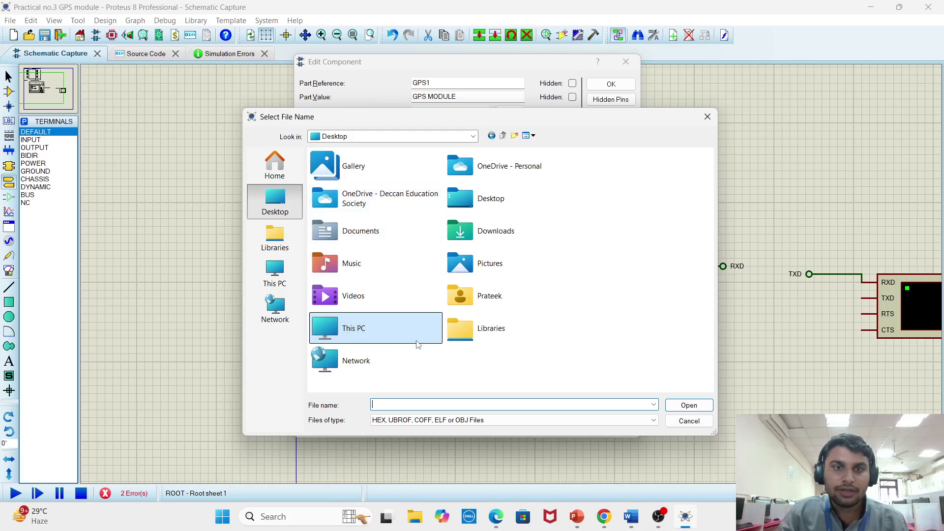
pyautogui.doubleClick(493, 237)
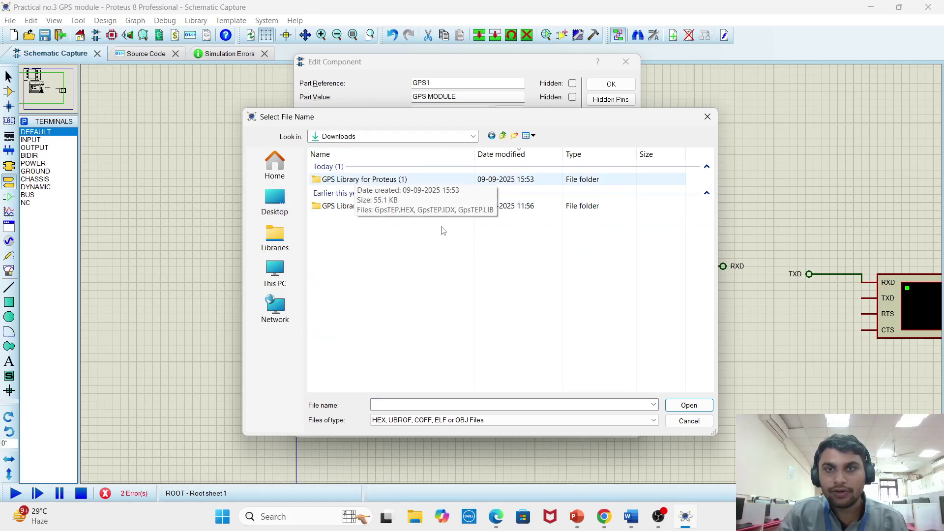
pyautogui.doubleClick(386, 182)
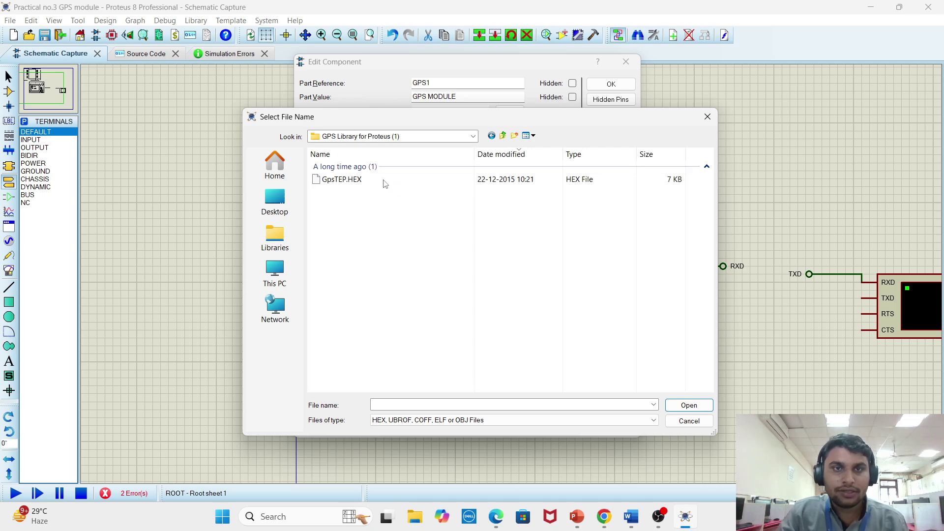
pyautogui.click(367, 182)
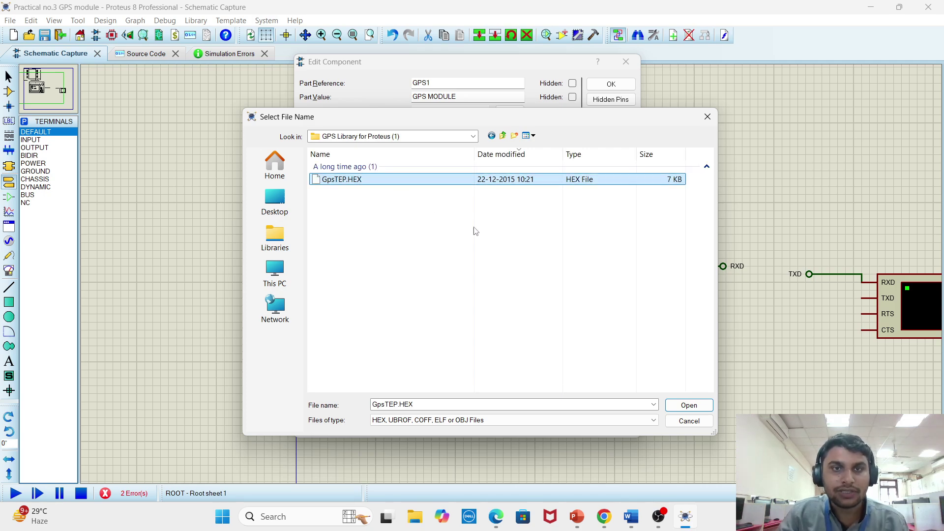
pyautogui.click(688, 407)
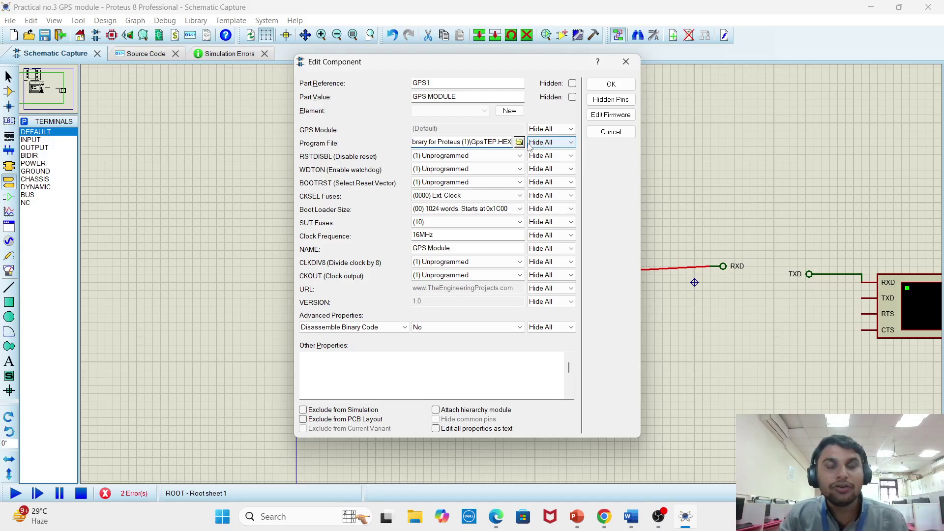
pyautogui.click(612, 84)
pyautogui.click(241, 53)
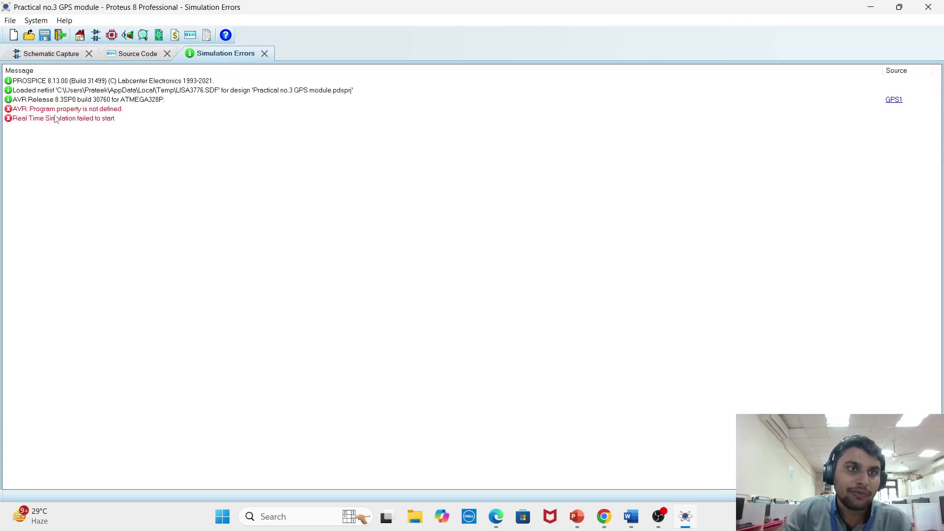
# Run the simulation from the schematic and enlarge the Virtual Terminal to show full $GPGGA/$GPRMC sentences.
pyautogui.click(50, 54)
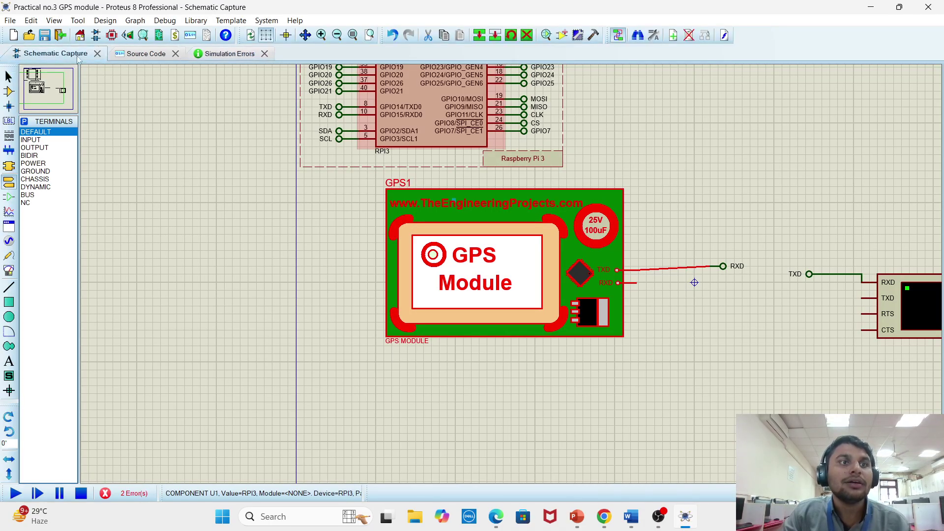
pyautogui.click(15, 493)
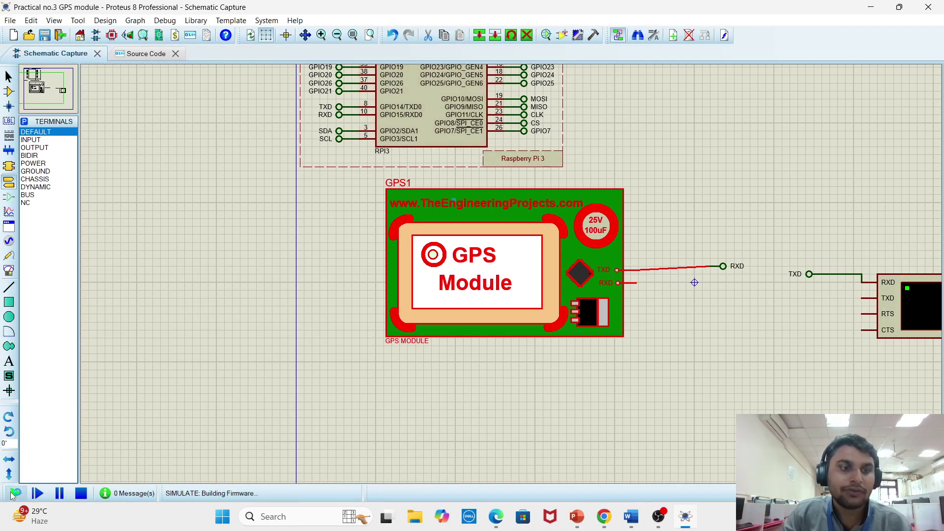
pyautogui.scroll(-1, 510, 274)
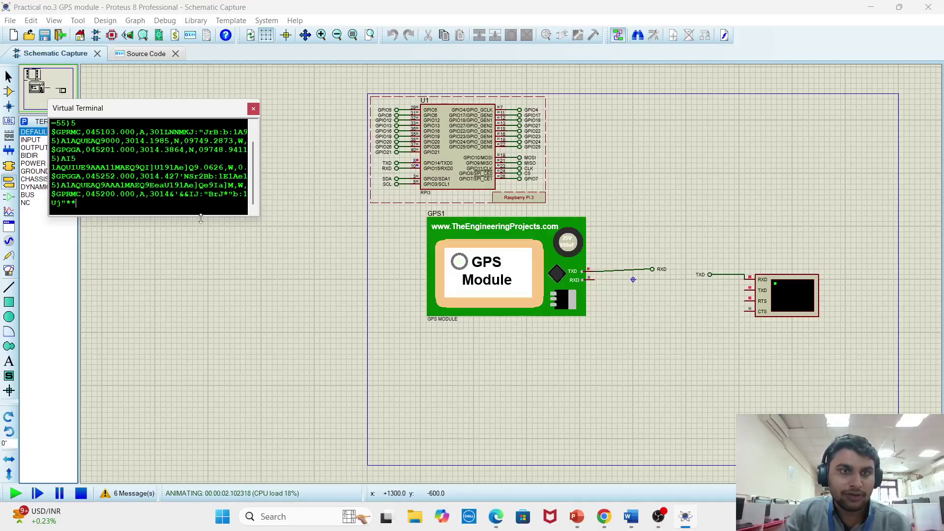
pyautogui.moveTo(208, 216); pyautogui.dragTo(214, 341)
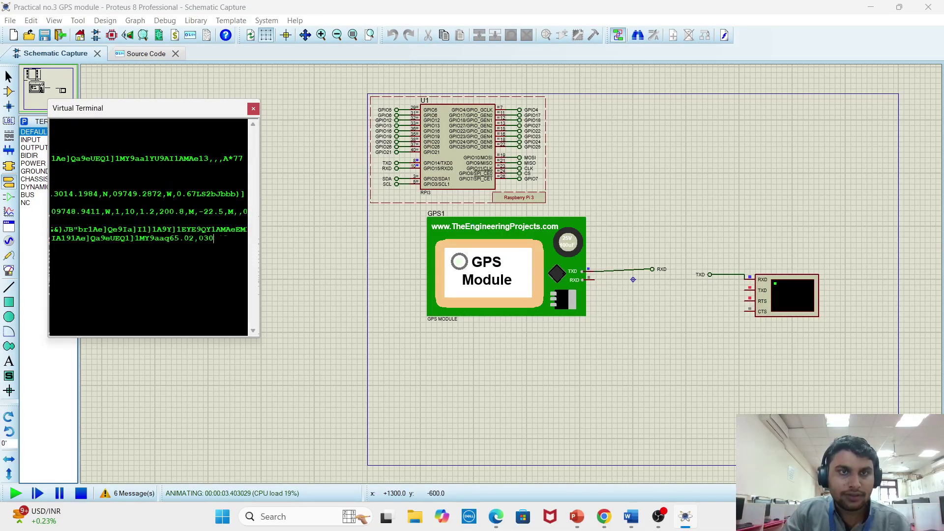
pyautogui.moveTo(254, 144); pyautogui.dragTo(634, 143)
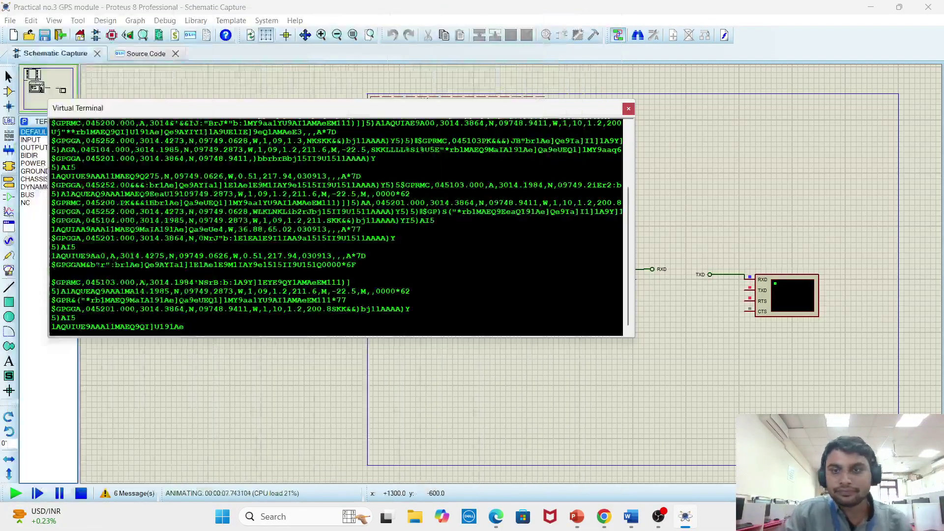
# Stop the simulation, review main.py's time, RPi.GPIO, pio and Ports imports, then return to the schematic.
pyautogui.click(81, 494)
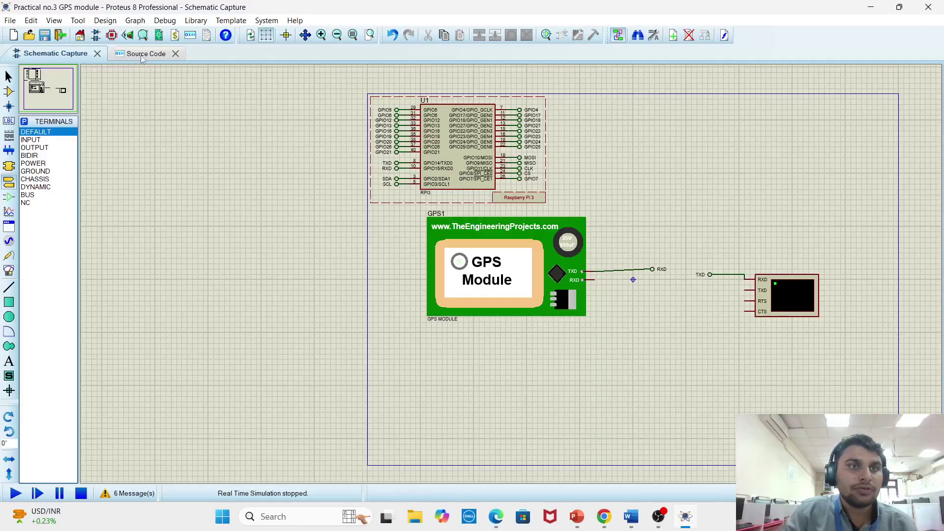
pyautogui.click(144, 55)
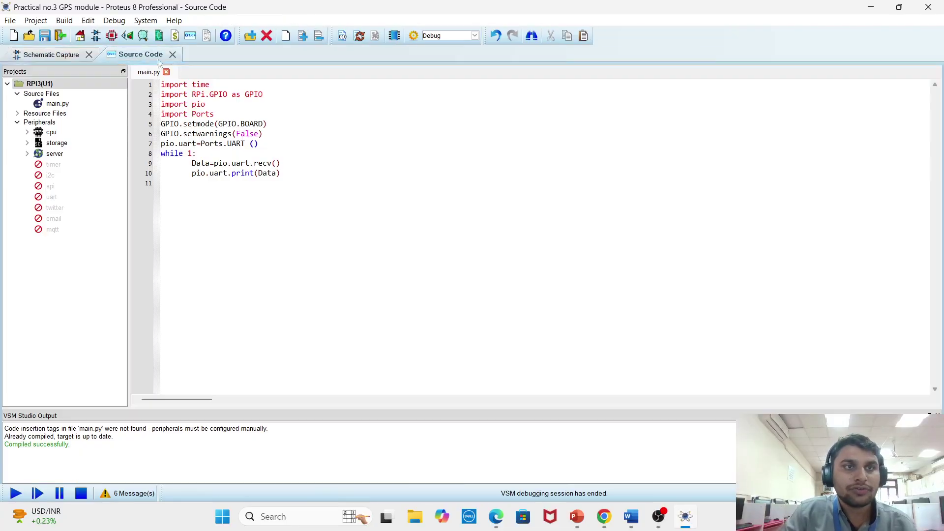
pyautogui.click(215, 86)
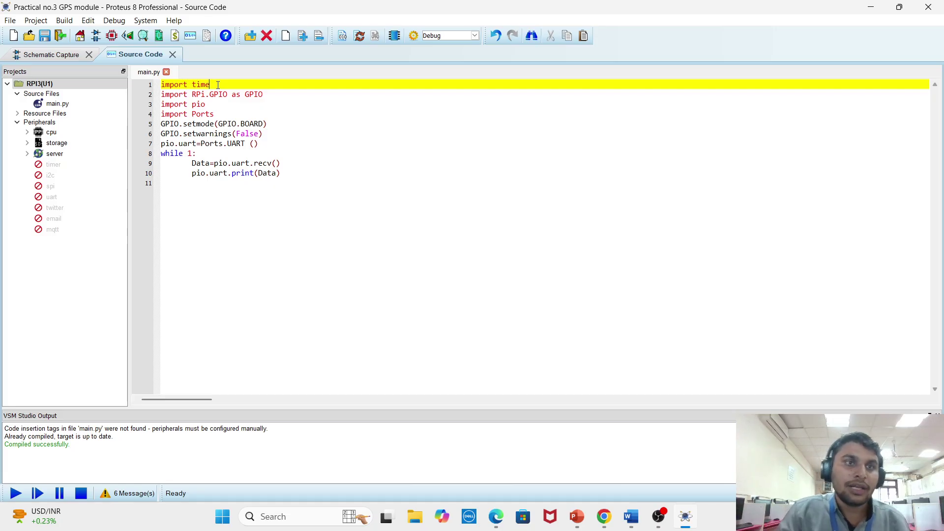
pyautogui.click(268, 94)
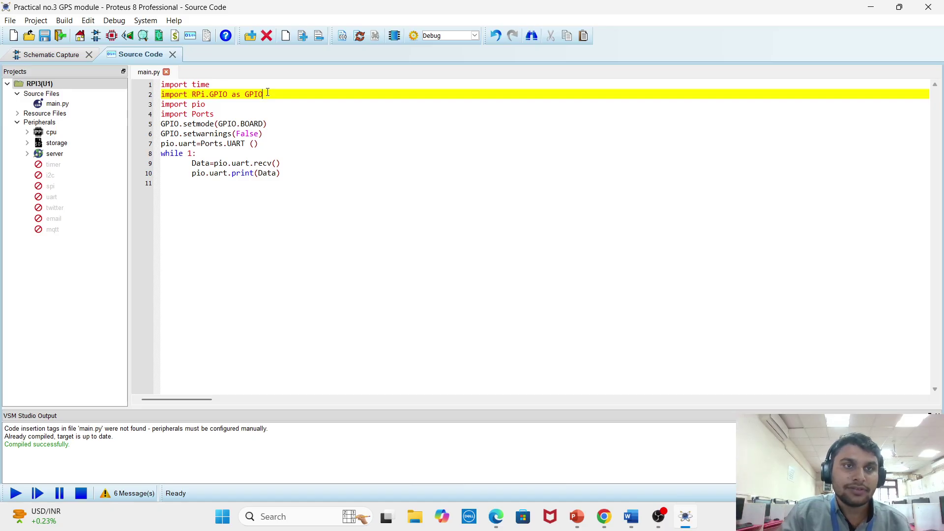
pyautogui.click(222, 105)
pyautogui.click(221, 112)
pyautogui.click(222, 107)
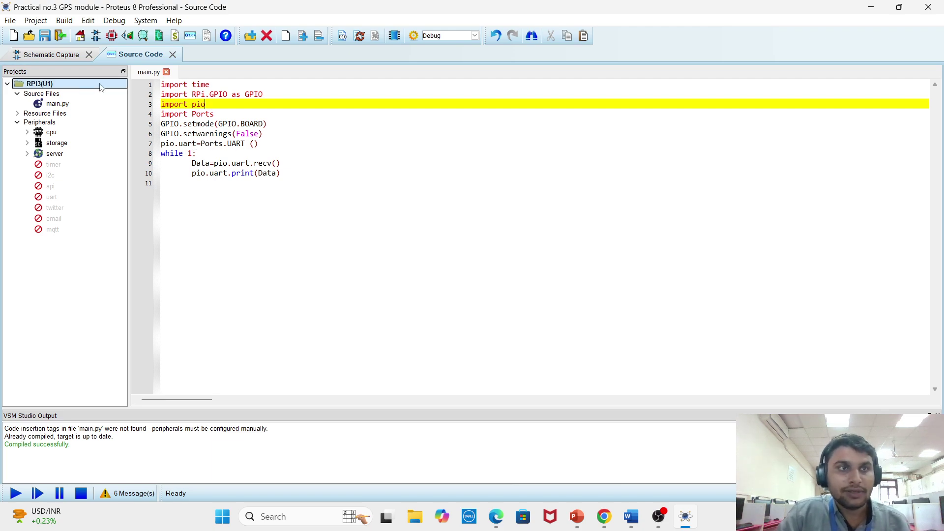
pyautogui.click(62, 55)
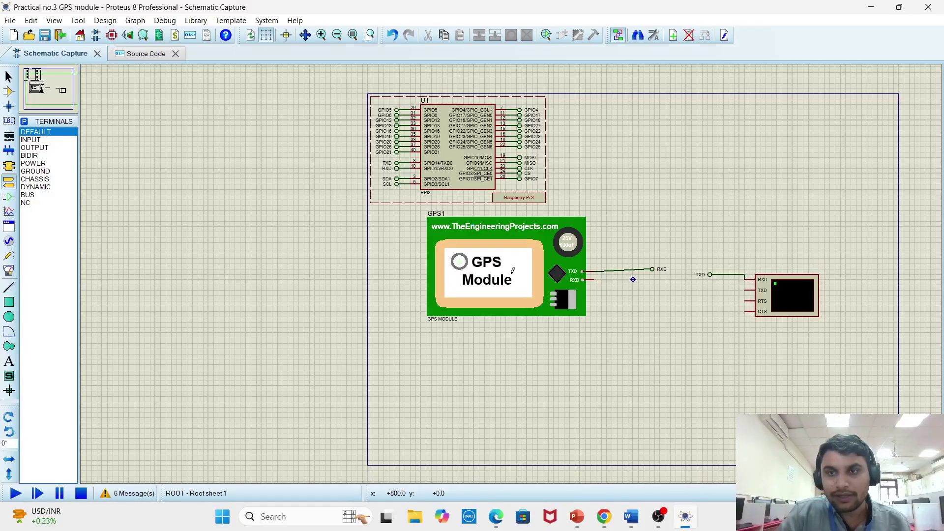
pyautogui.scroll(3, 633, 280)
pyautogui.scroll(-2, 644, 245)
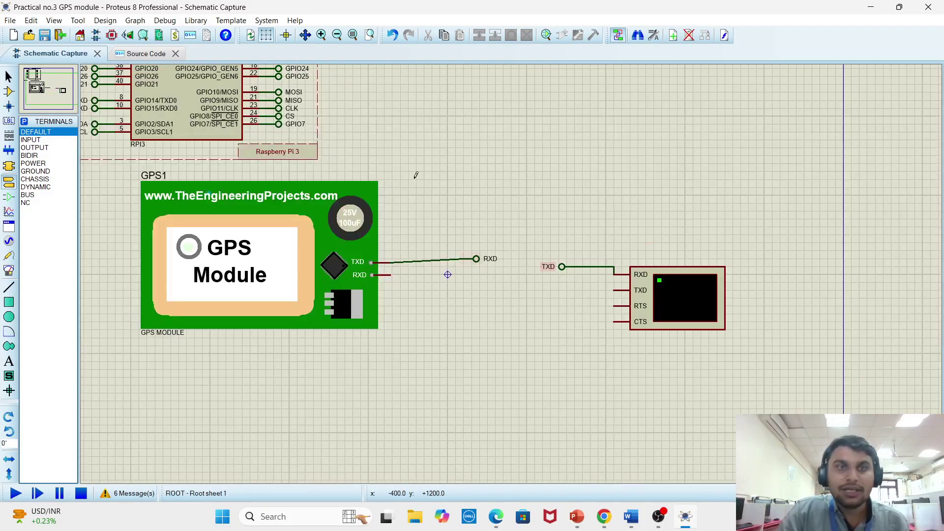
pyautogui.scroll(-1, 418, 175)
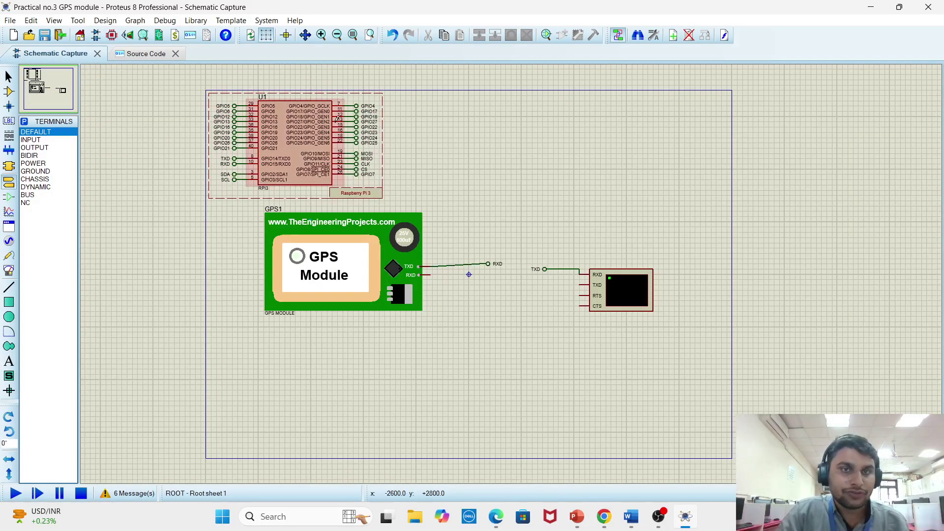
pyautogui.click(149, 55)
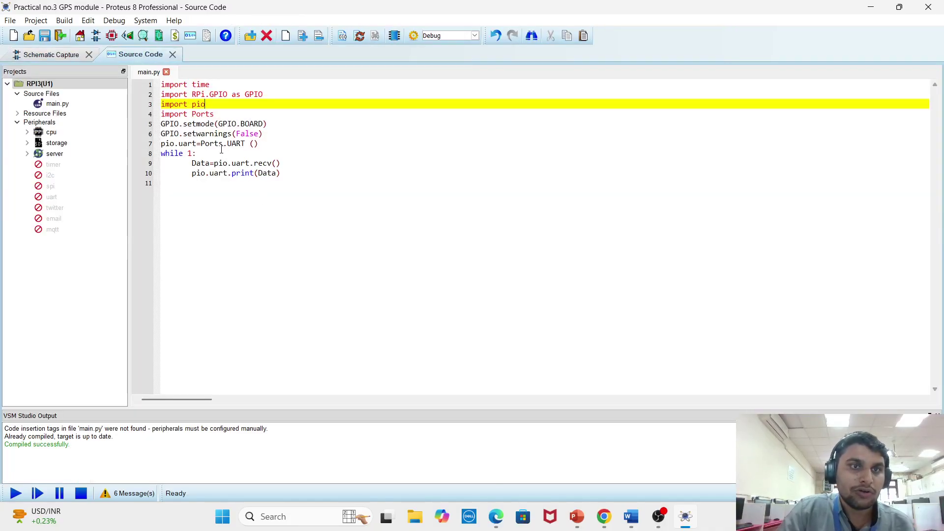
pyautogui.click(277, 151)
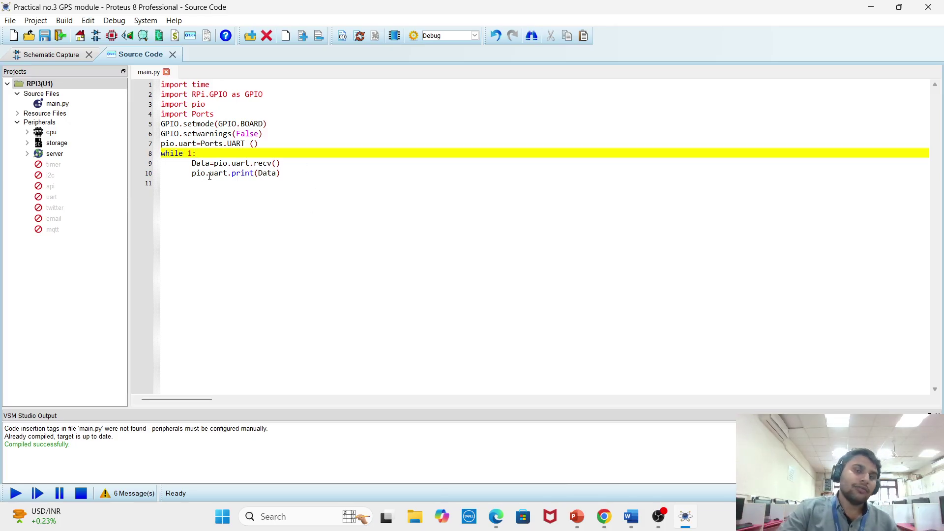
pyautogui.click(281, 195)
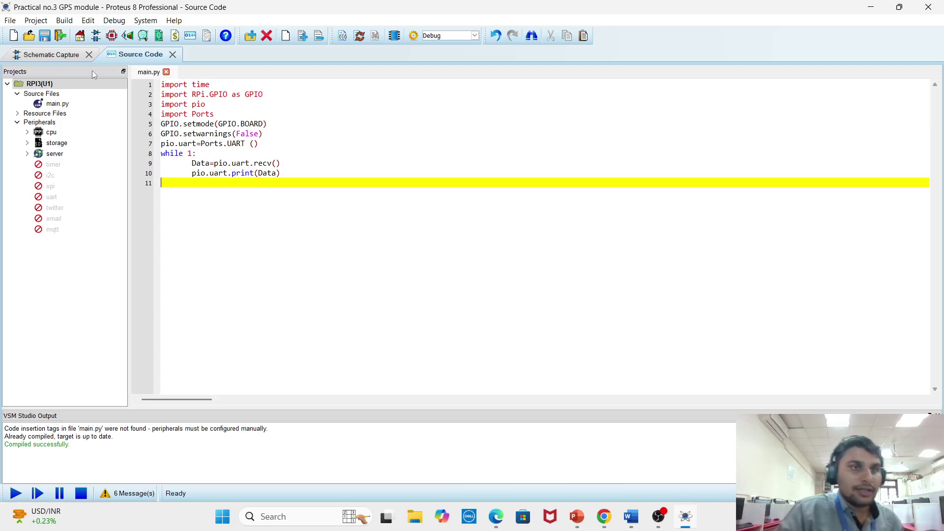
pyautogui.click(58, 55)
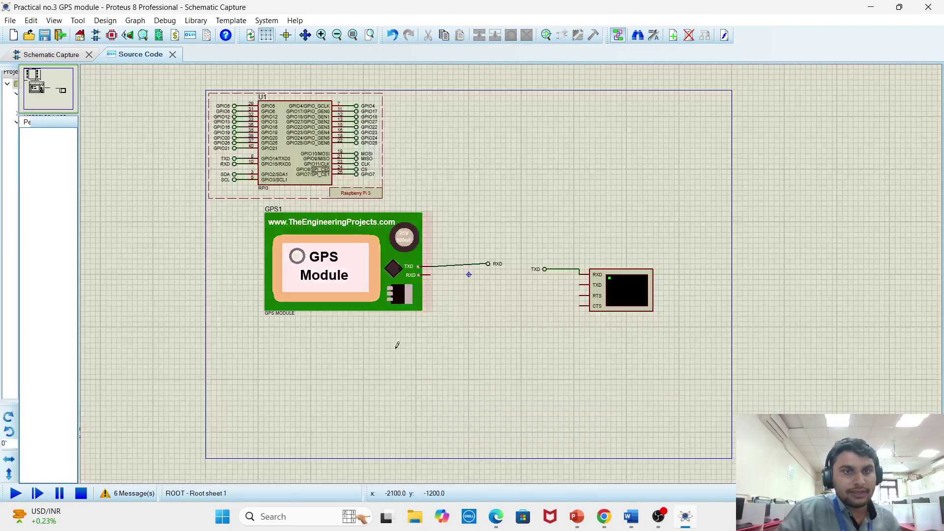